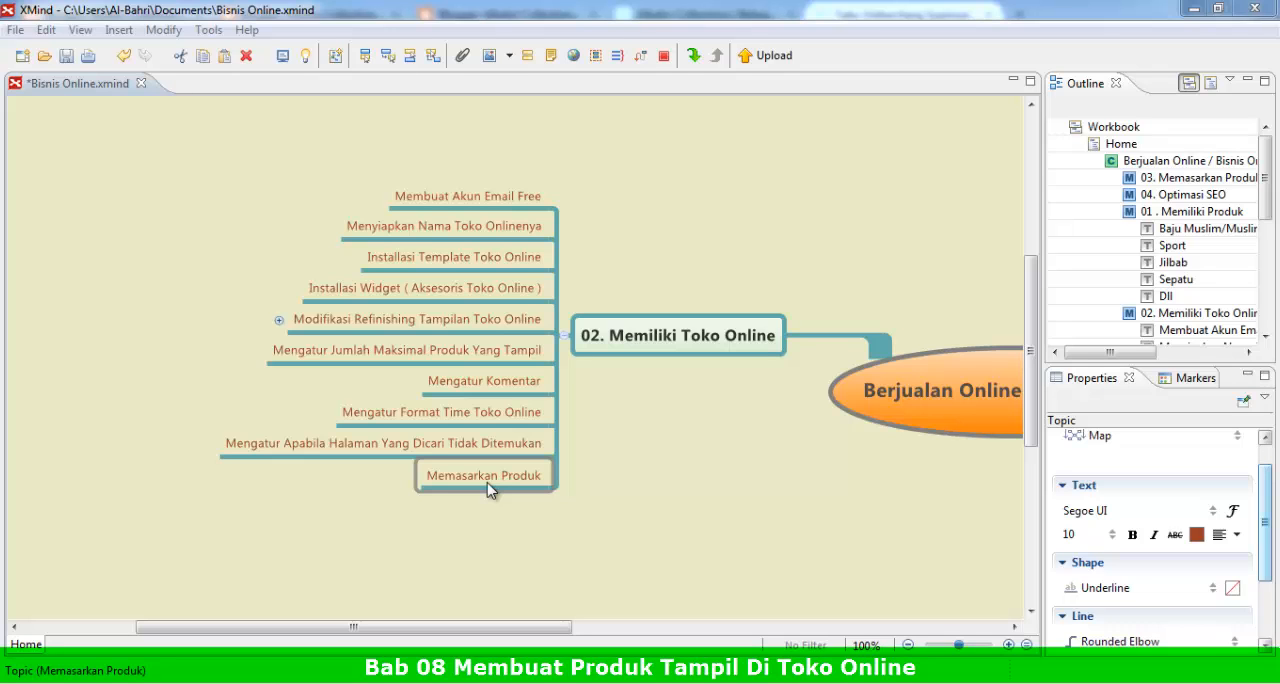
# Step: Switch to Firefox and open the Albahri Collections store's home page from the page-not-found view
pyautogui.moveTo(405, 679)
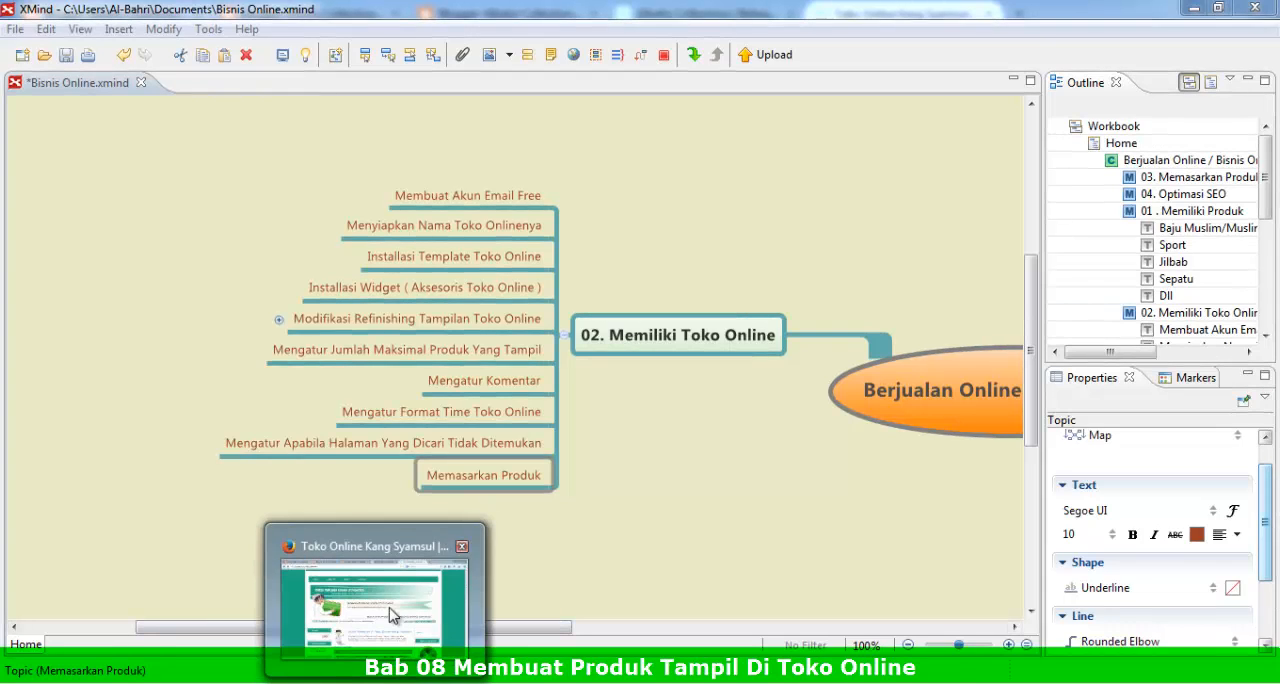
pyautogui.click(400, 598)
pyautogui.click(722, 14)
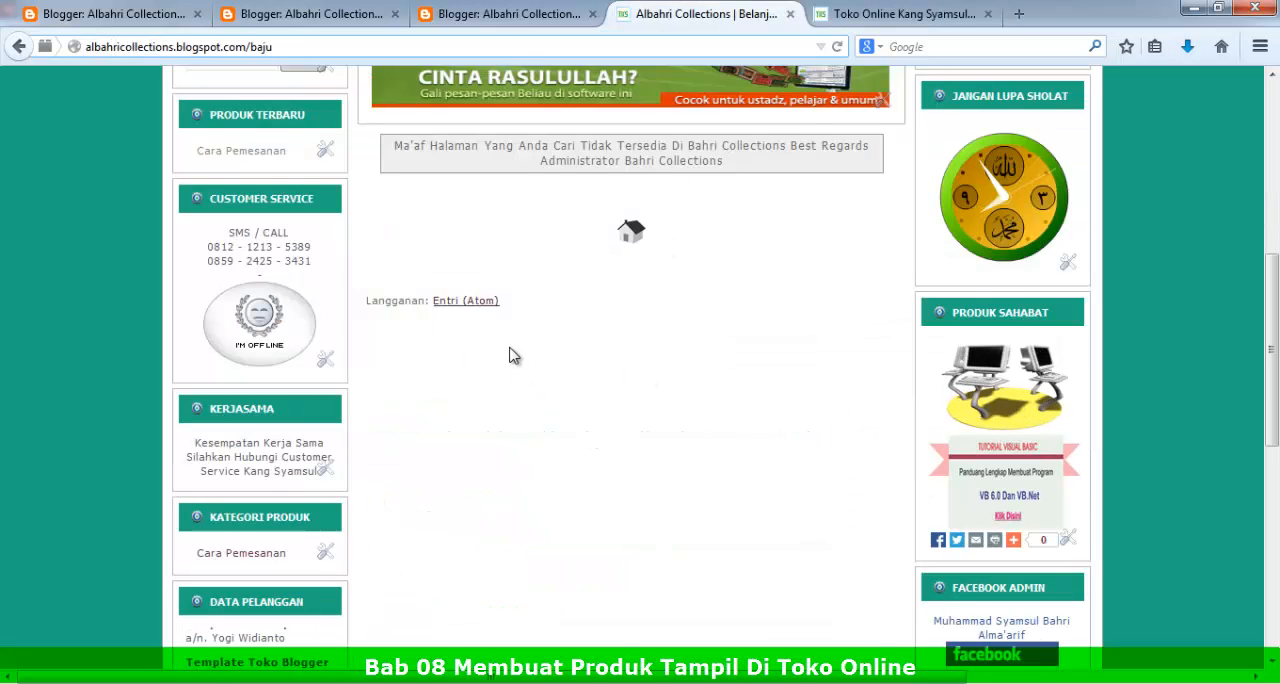
pyautogui.scroll(5, 511, 354)
pyautogui.click(228, 136)
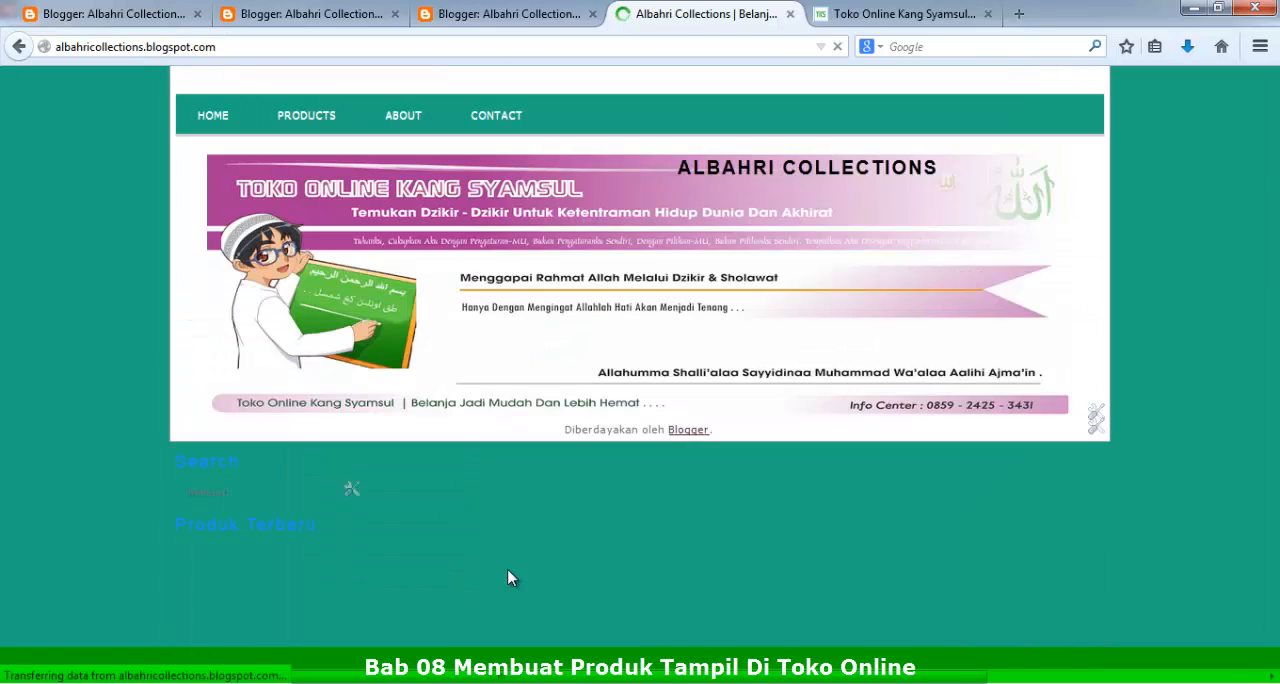
pyautogui.moveTo(320, 128)
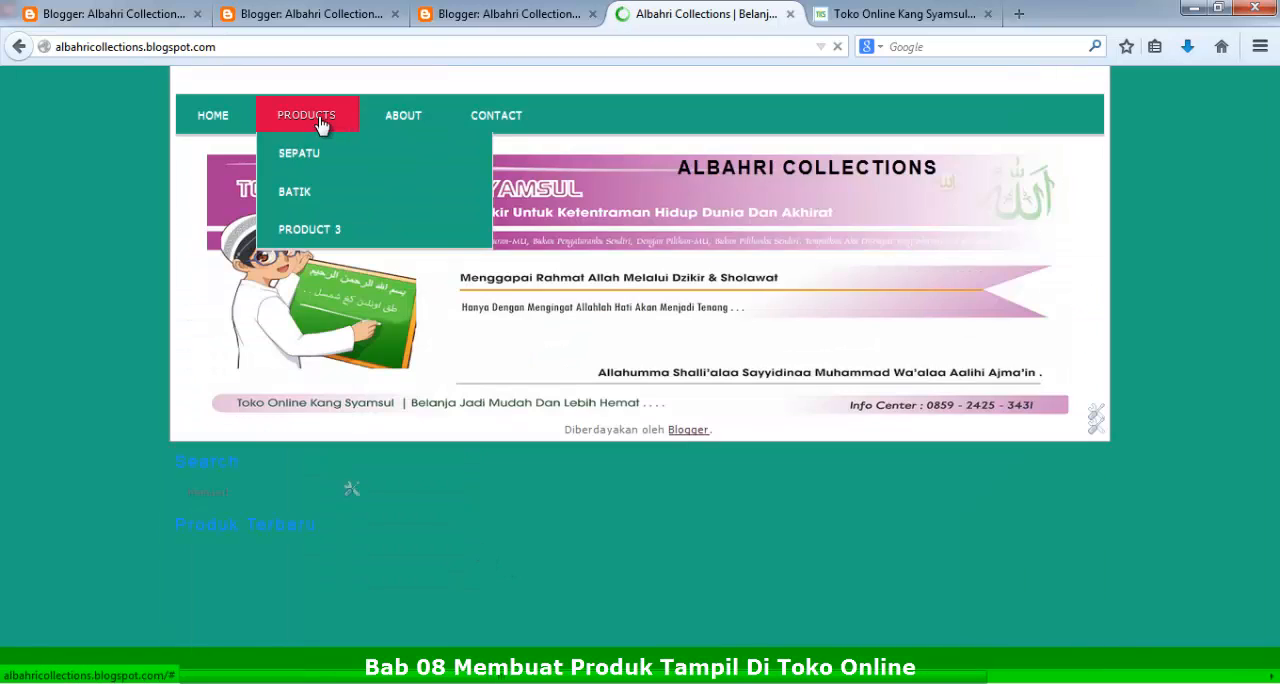
# Step: Close the redundant second Blogger browser tab and confirm leaving its page
pyautogui.click(335, 12)
pyautogui.click(128, 11)
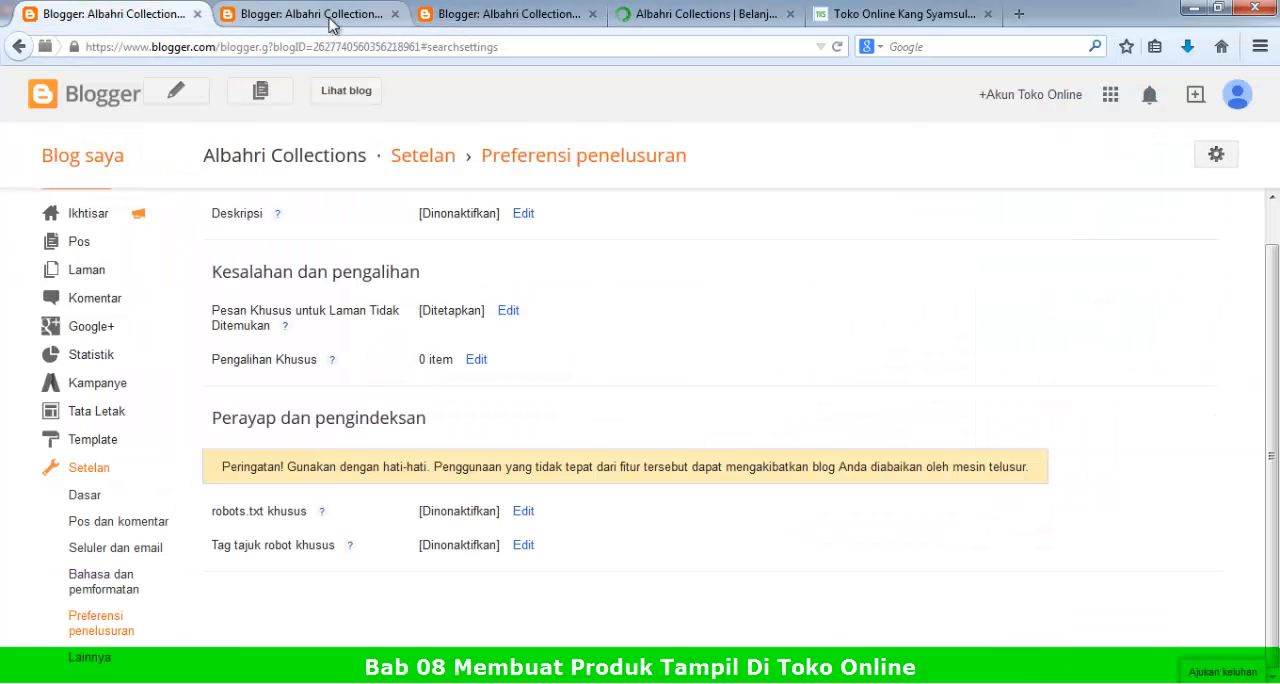
pyautogui.click(396, 14)
pyautogui.click(757, 337)
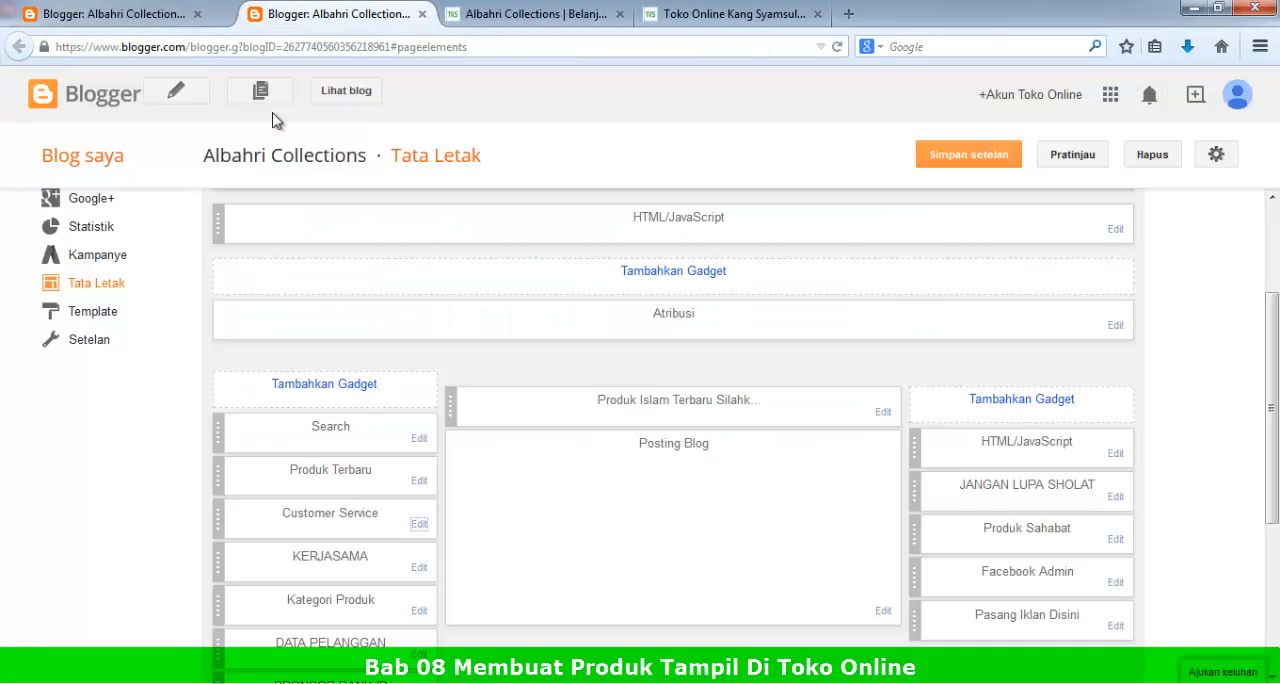
# Step: Return to the Blogger settings page and open the blog's list of all posts
pyautogui.click(121, 18)
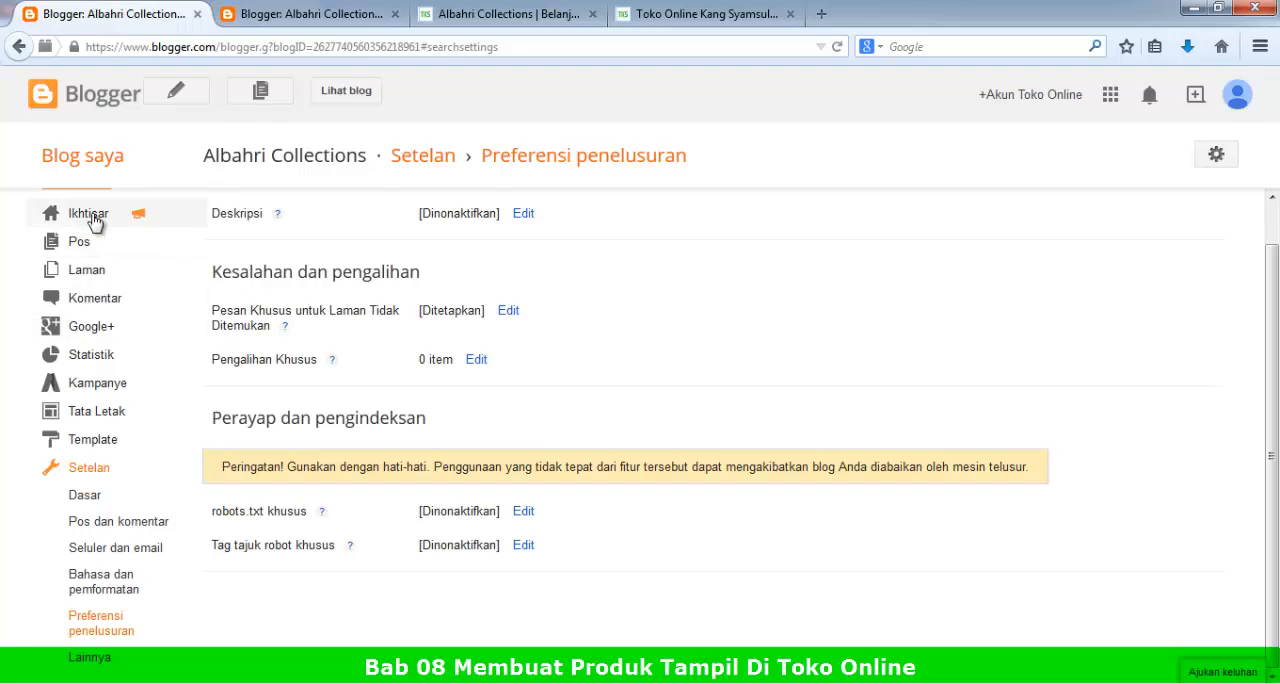
pyautogui.click(86, 477)
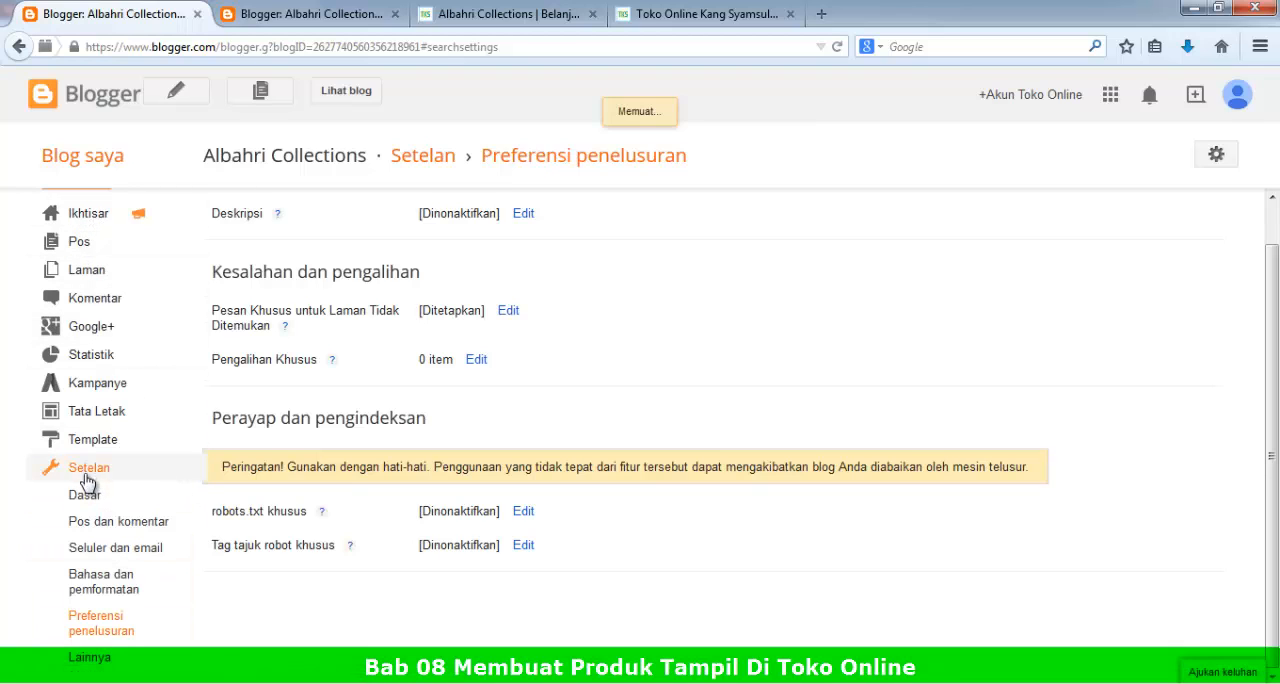
pyautogui.click(80, 244)
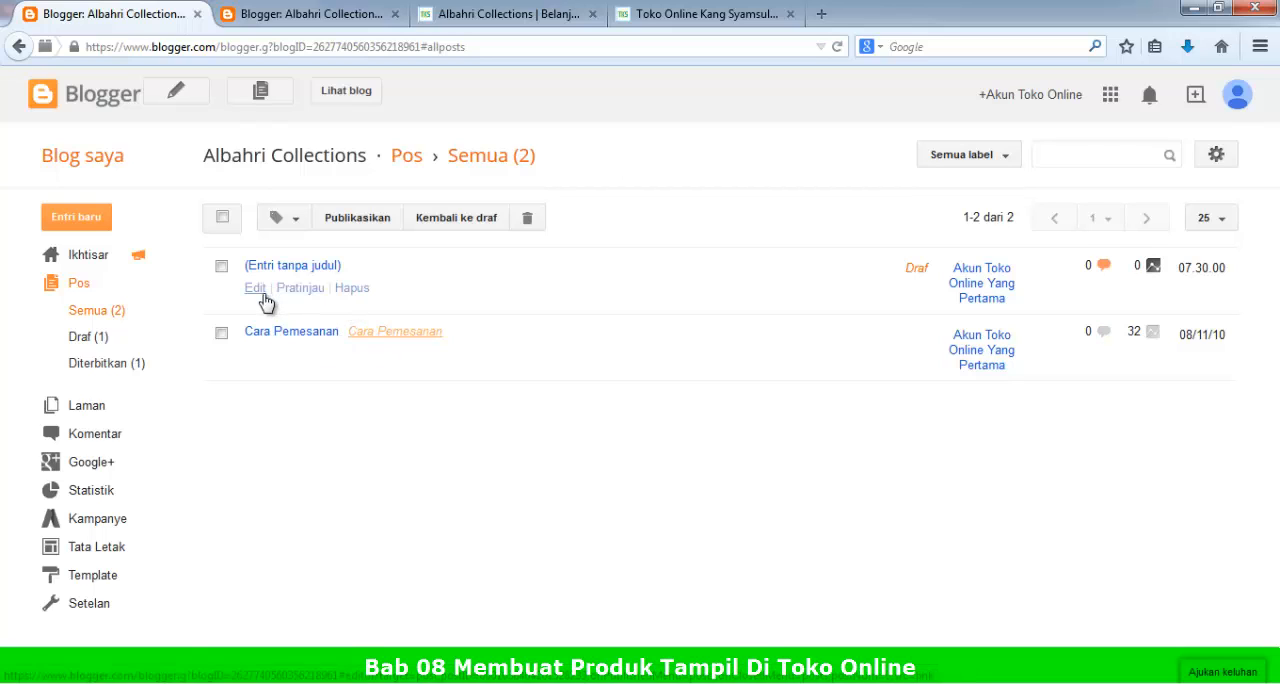
# Step: Check the untitled draft's content in the editor and delete that draft from the post list
pyautogui.click(256, 288)
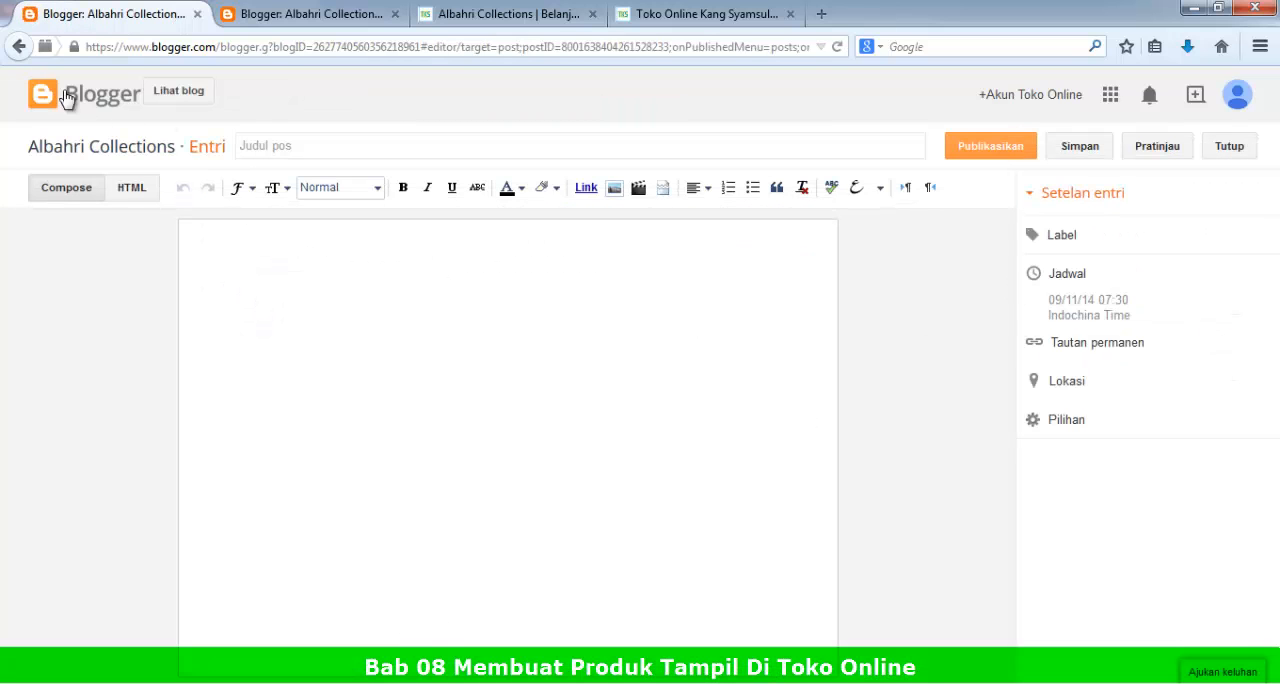
pyautogui.click(22, 48)
pyautogui.click(221, 266)
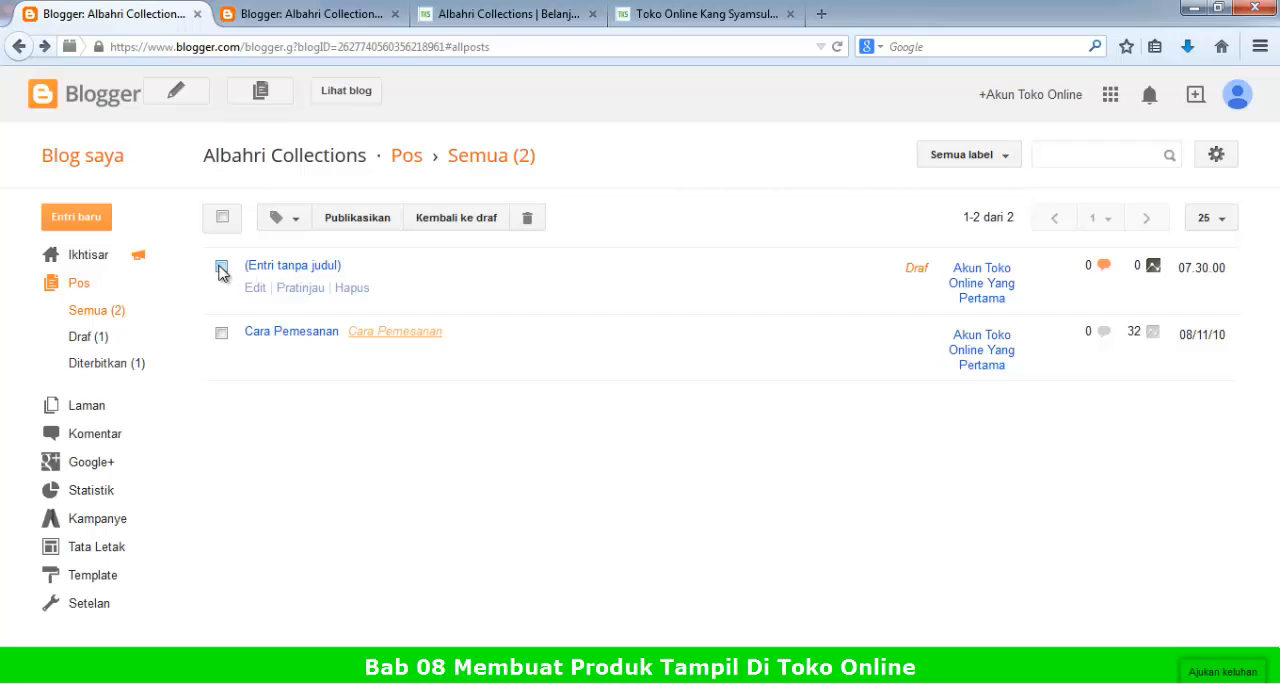
pyautogui.click(344, 293)
pyautogui.click(631, 333)
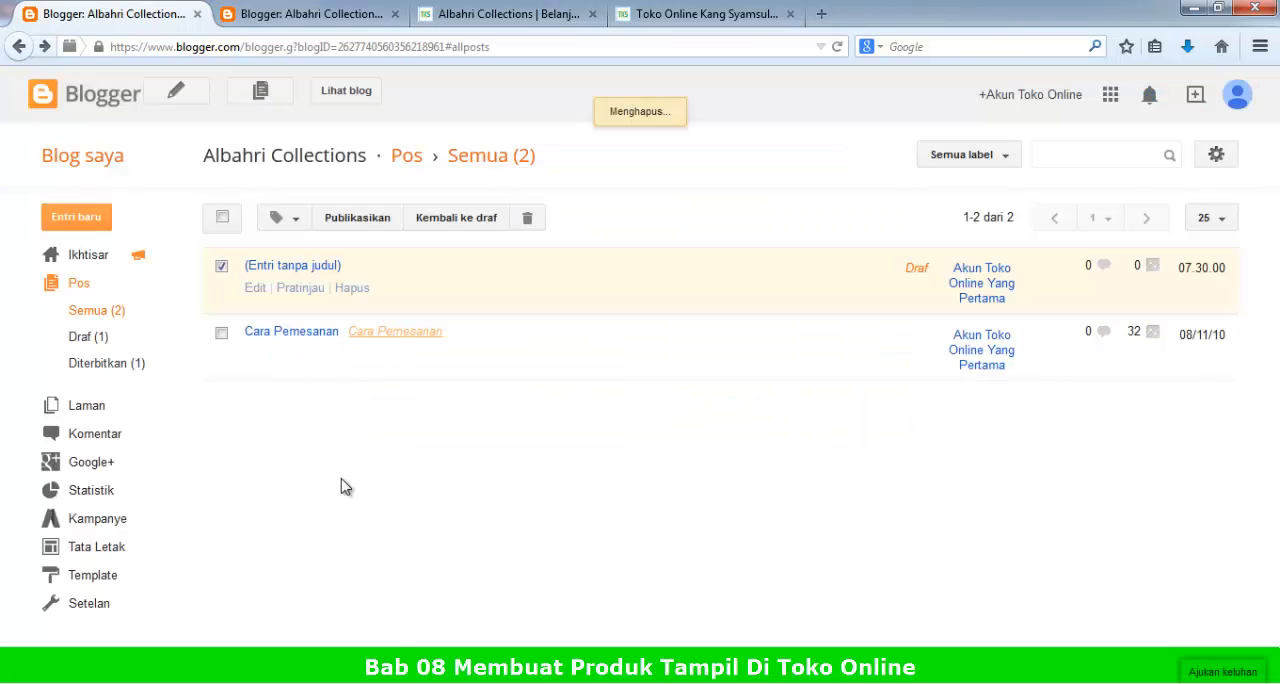
# Step: Create a new blog post with the title "Jilbab Sunda"
pyautogui.click(108, 221)
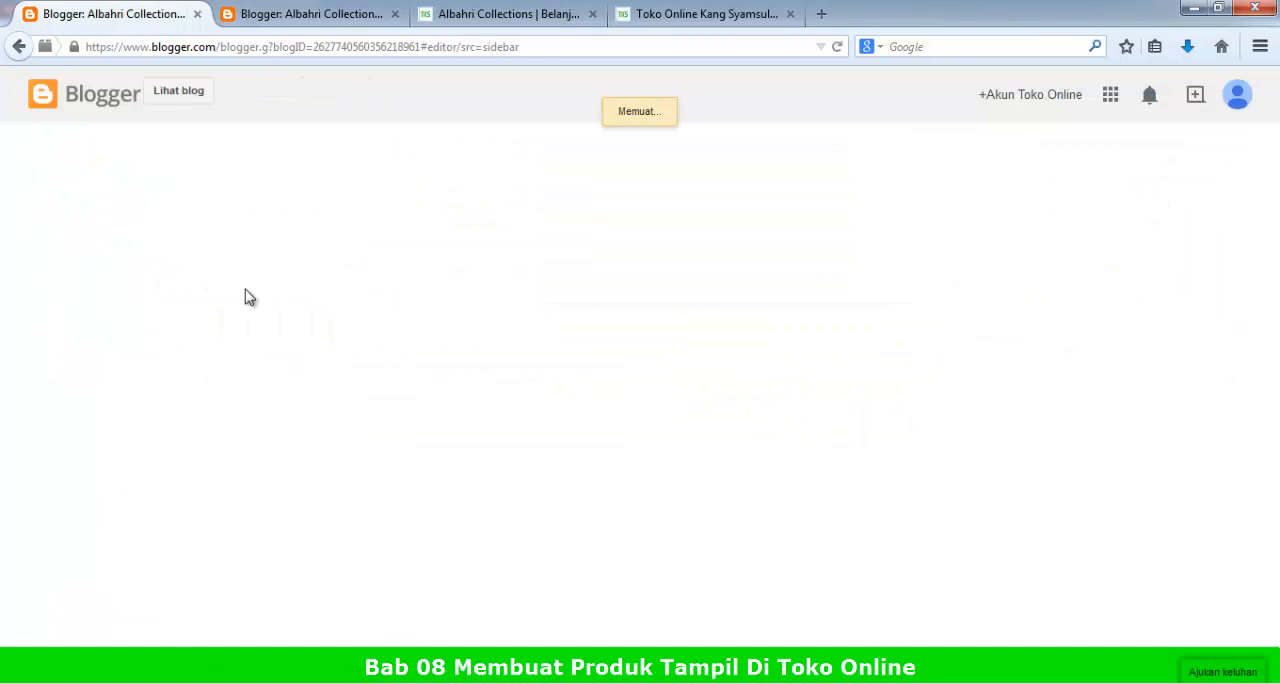
pyautogui.click(291, 147)
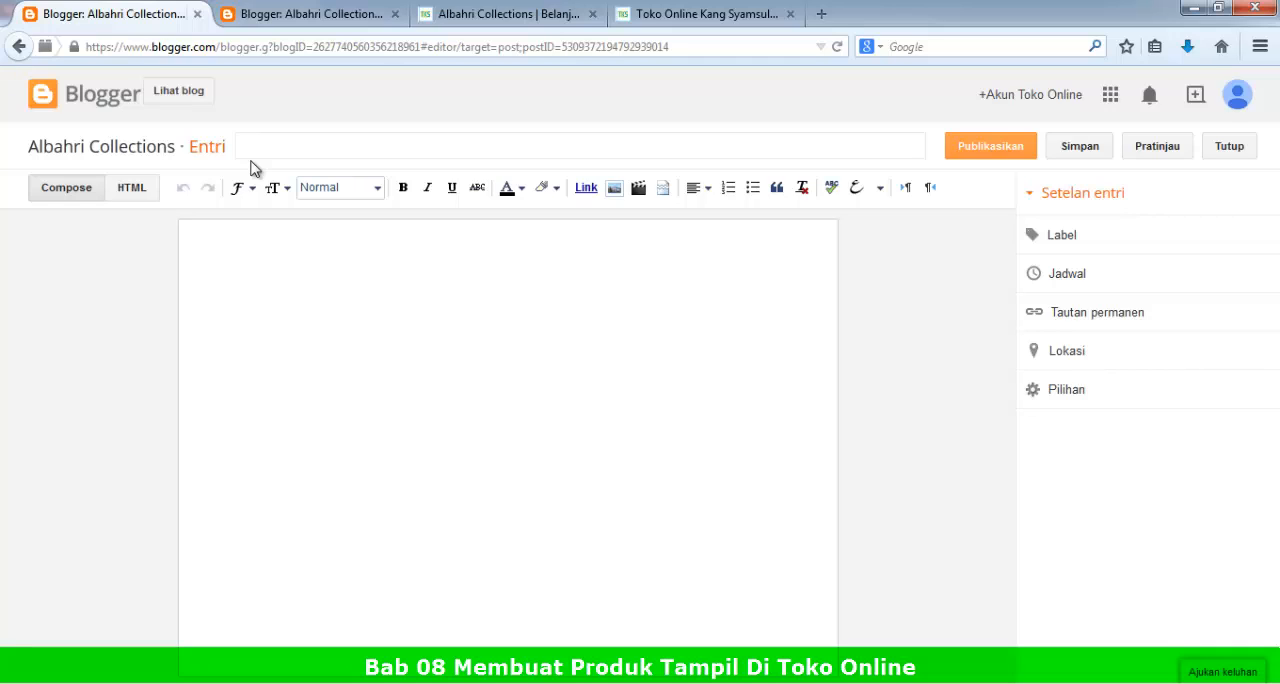
pyautogui.write('Jilbab Sunda')
# Step: Begin the post body with "Jilbab Sunda Ini Dibuat Dengan Bahan Yang Lembut, Sehingga Tidak Panas"
pyautogui.click(210, 238)
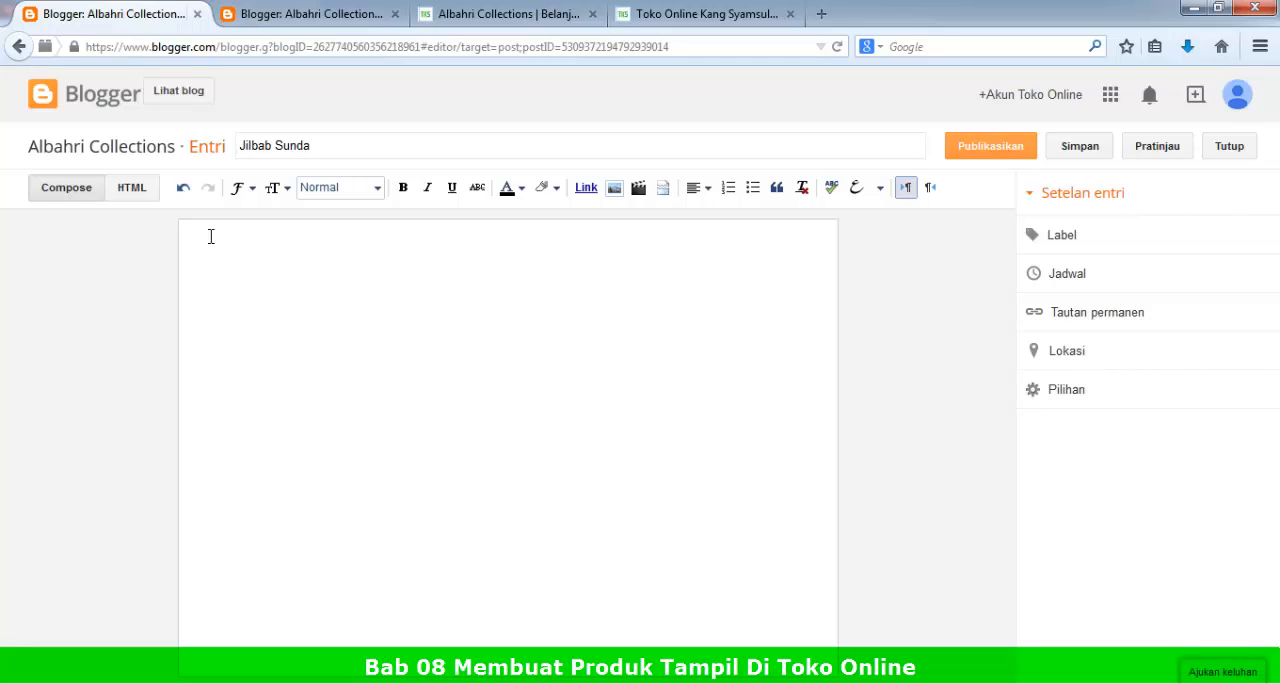
pyautogui.write('Jilbab Sunda Ini Dibuat Dengan')
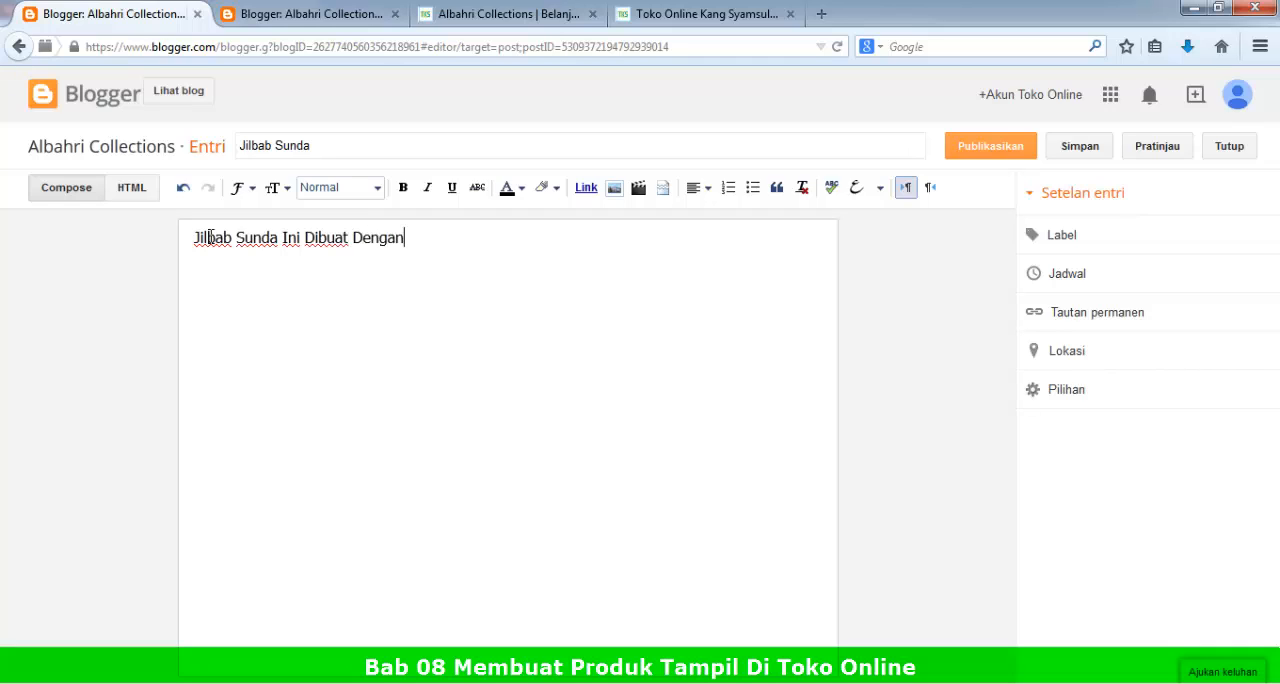
pyautogui.write(' Bahan Yang ')
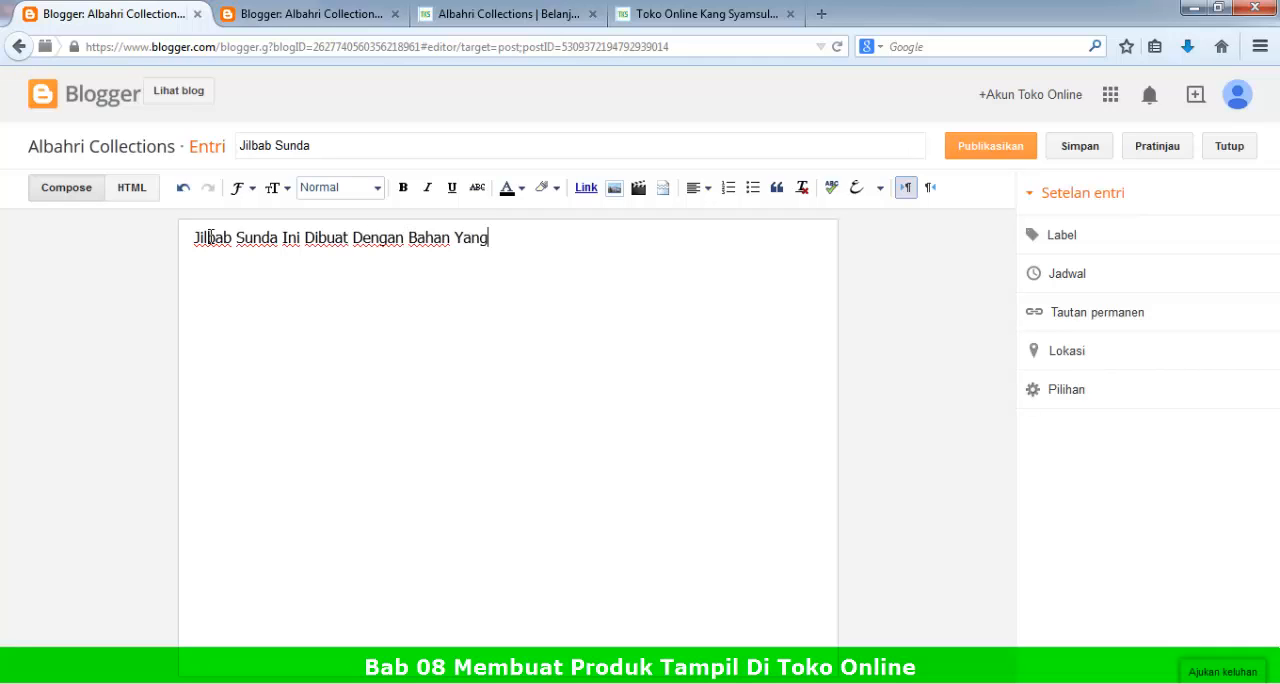
pyautogui.write('Lembut, Sehingga T')
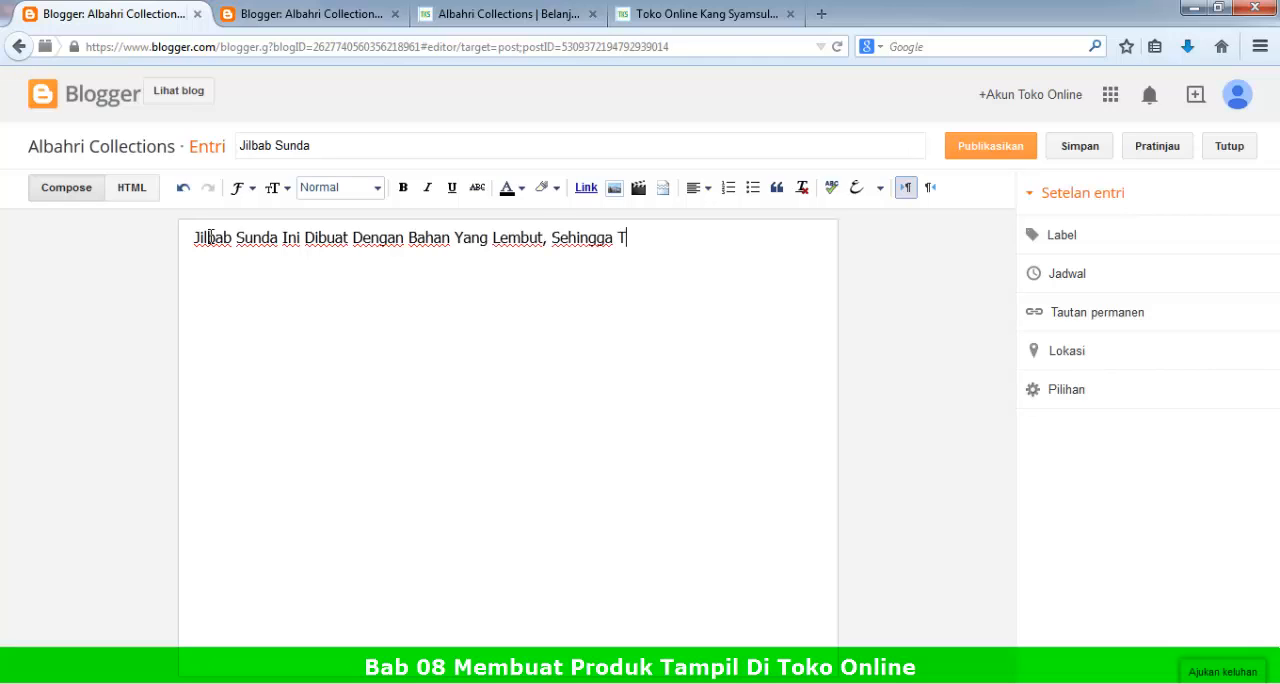
pyautogui.write('idak Panas ')
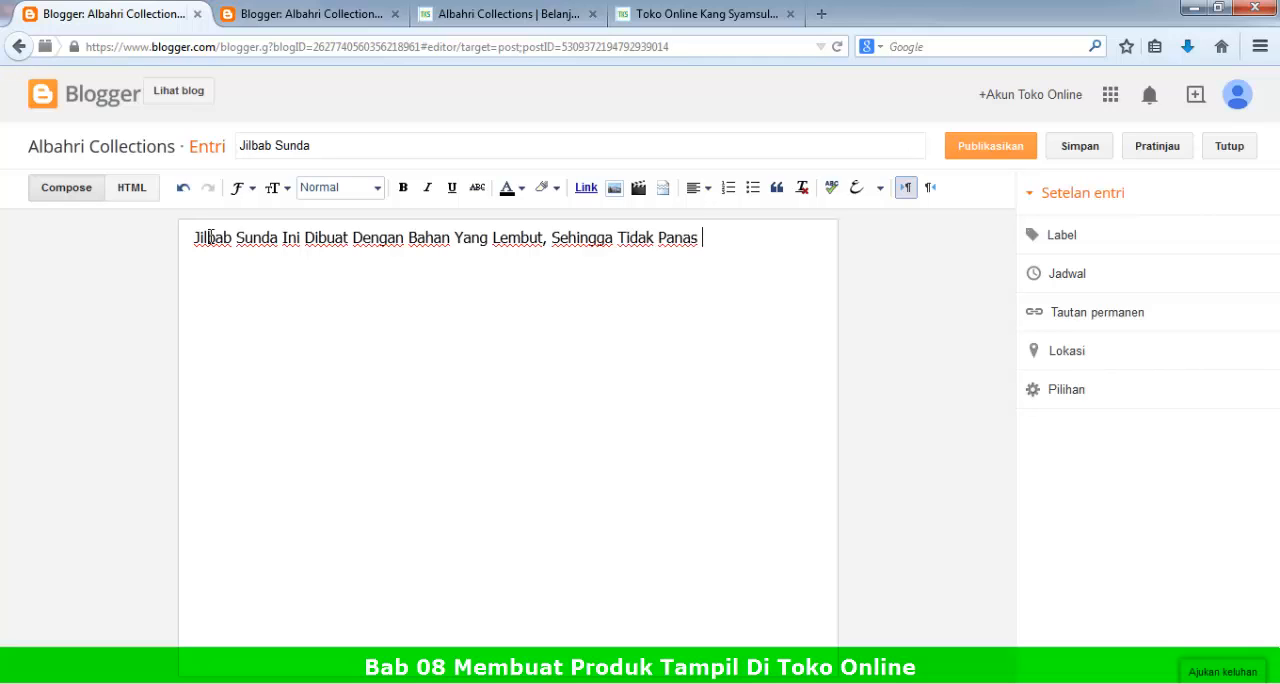
pyautogui.write('Di')
pyautogui.press('BackSpace')
pyautogui.press('BackSpace')
pyautogui.write('Di')
pyautogui.press('BackSpace')
pyautogui.press('BackSpace')
# Step: Continue the opening sentence with "Saat Anda Pakai, Dan Sangat Cocok Sekali Untuk Anda Yang Masih Muda .."
pyautogui.write('Saat Anda ')
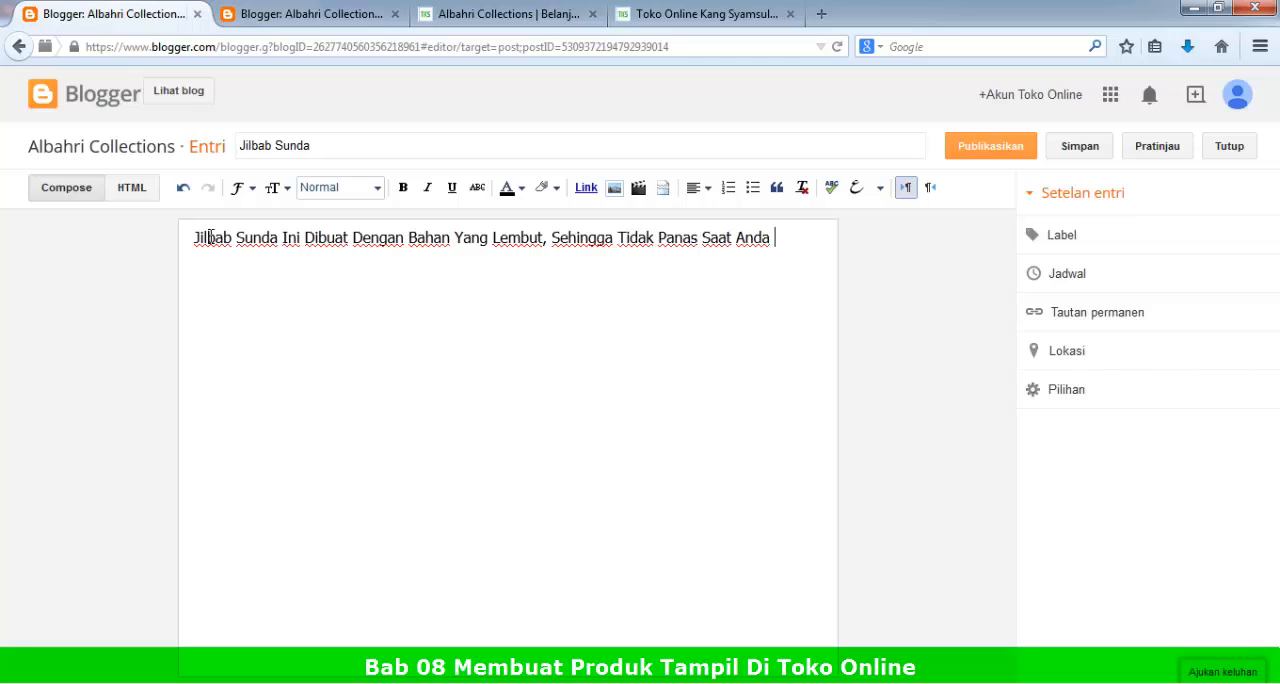
pyautogui.write('Pakai, Dan Sangat Co')
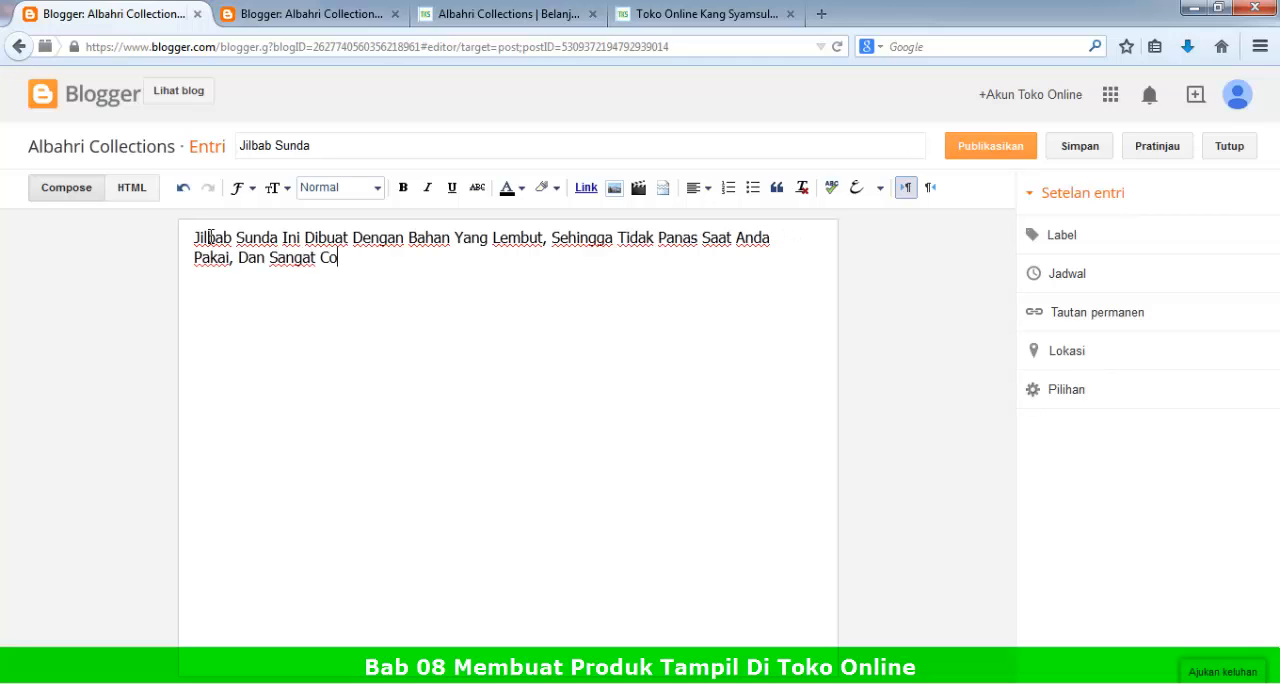
pyautogui.write('cok Sekali ')
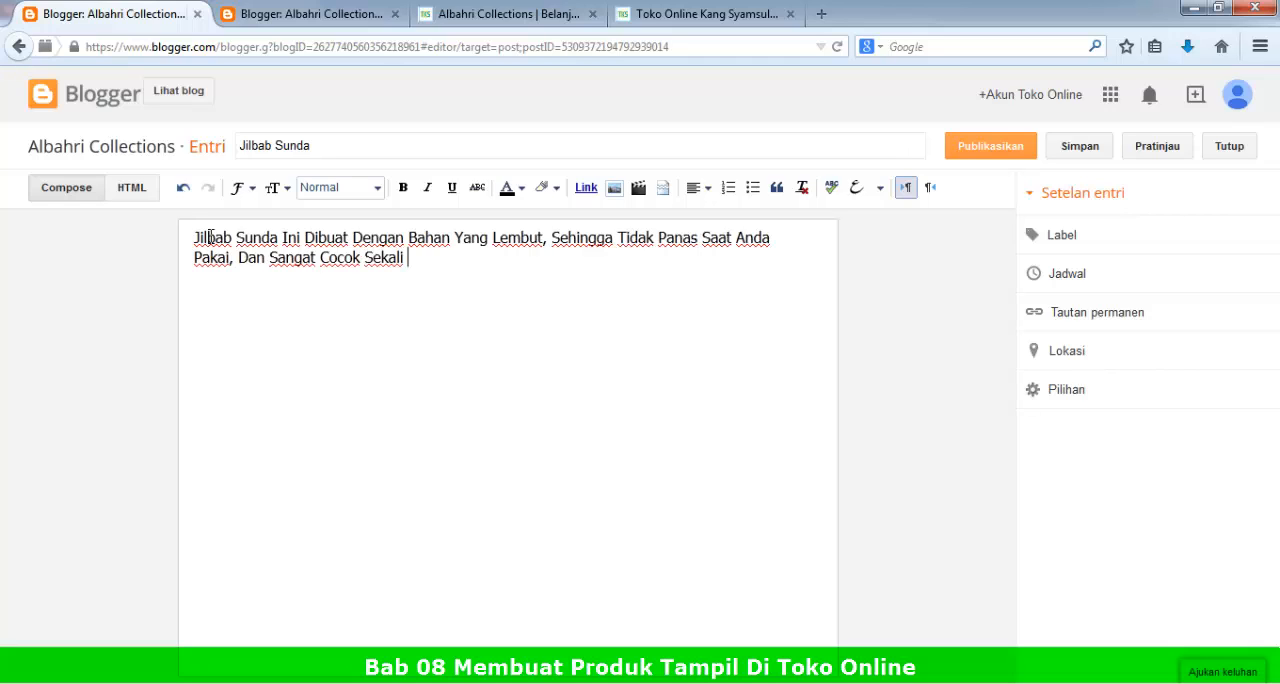
pyautogui.write('Untuk Anda Y')
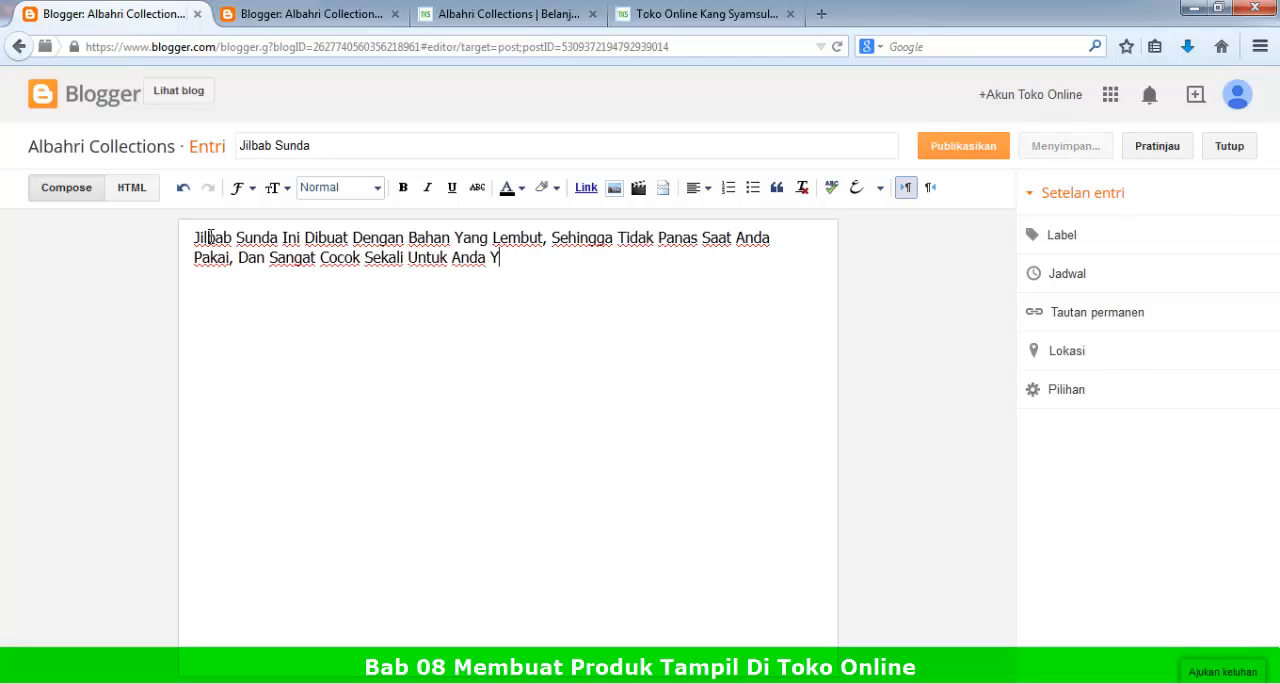
pyautogui.write('ang Masih M')
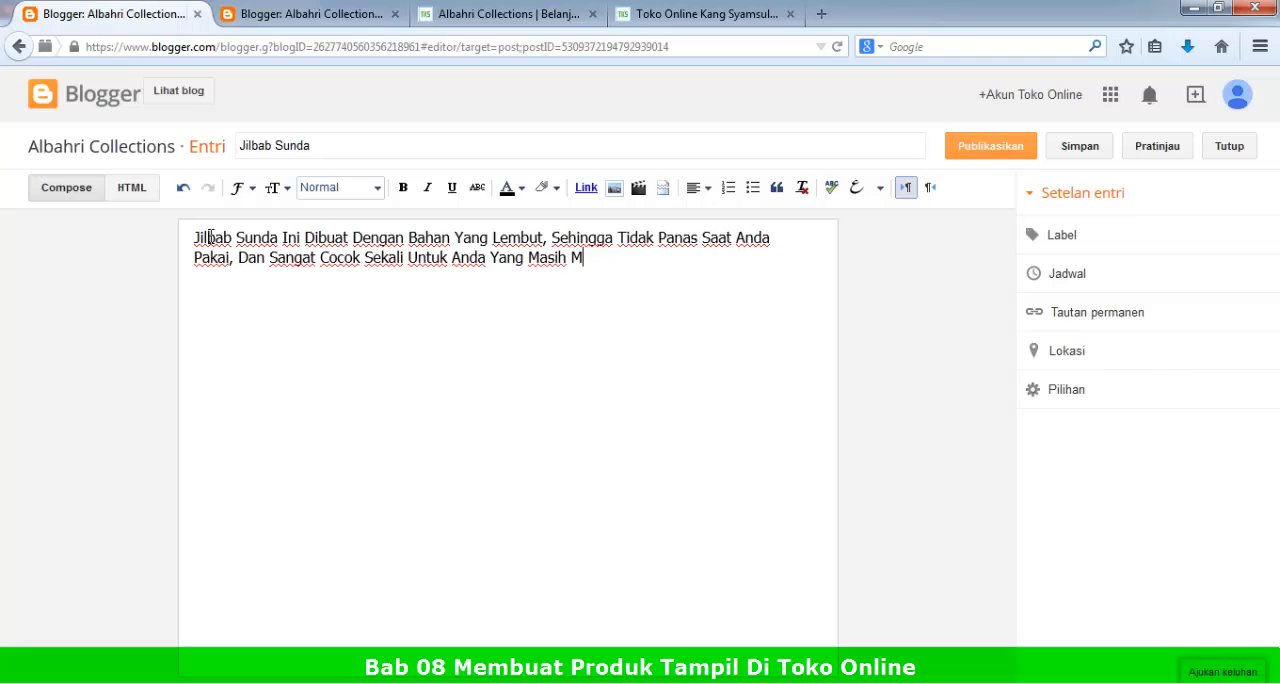
pyautogui.write('uda ..')
# Step: Add a new line to the body reading "Karna Memang Khusus Di Desain Untuk Kalangan Muda"
pyautogui.press('Return')
pyautogui.write('Ka')
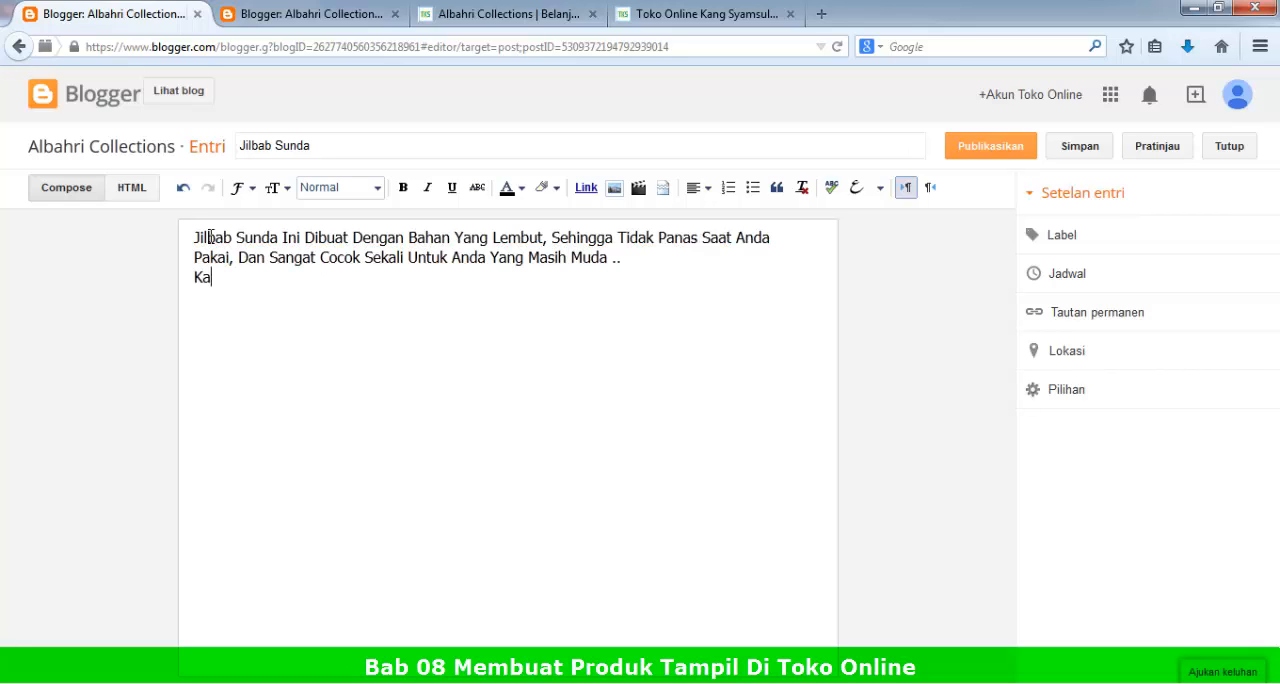
pyautogui.write('rna Memang Khusus D')
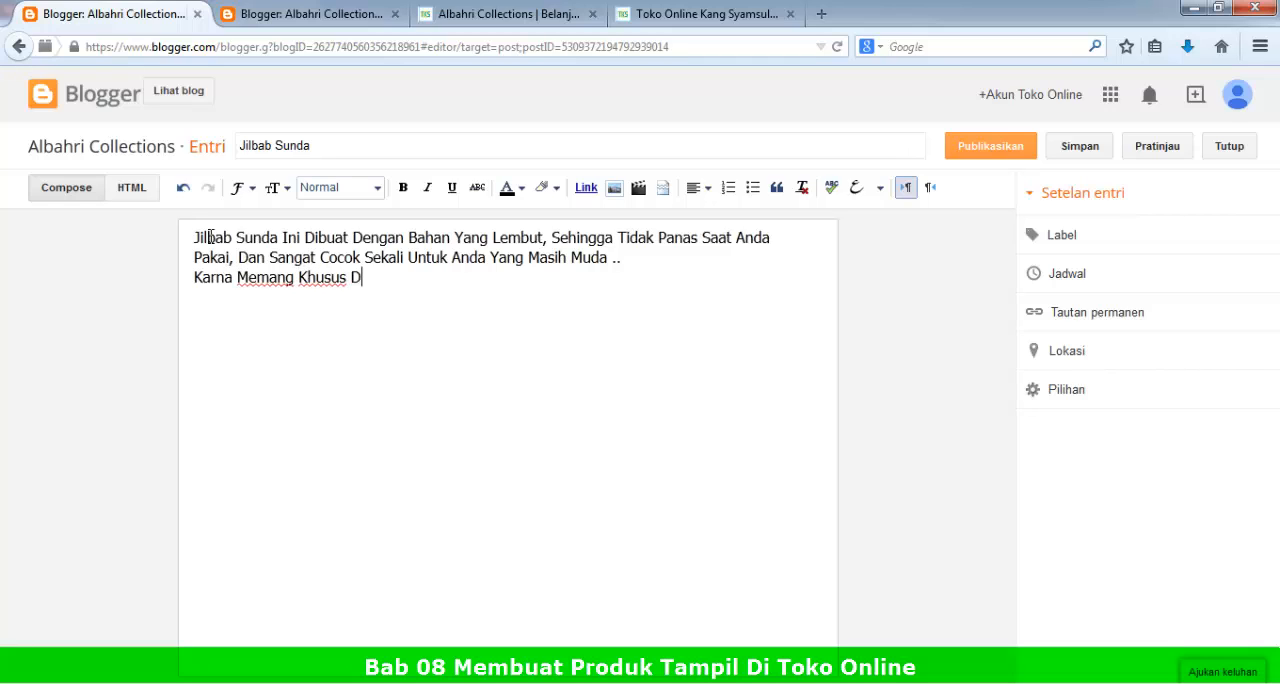
pyautogui.write('i Desain ')
pyautogui.write('Unt')
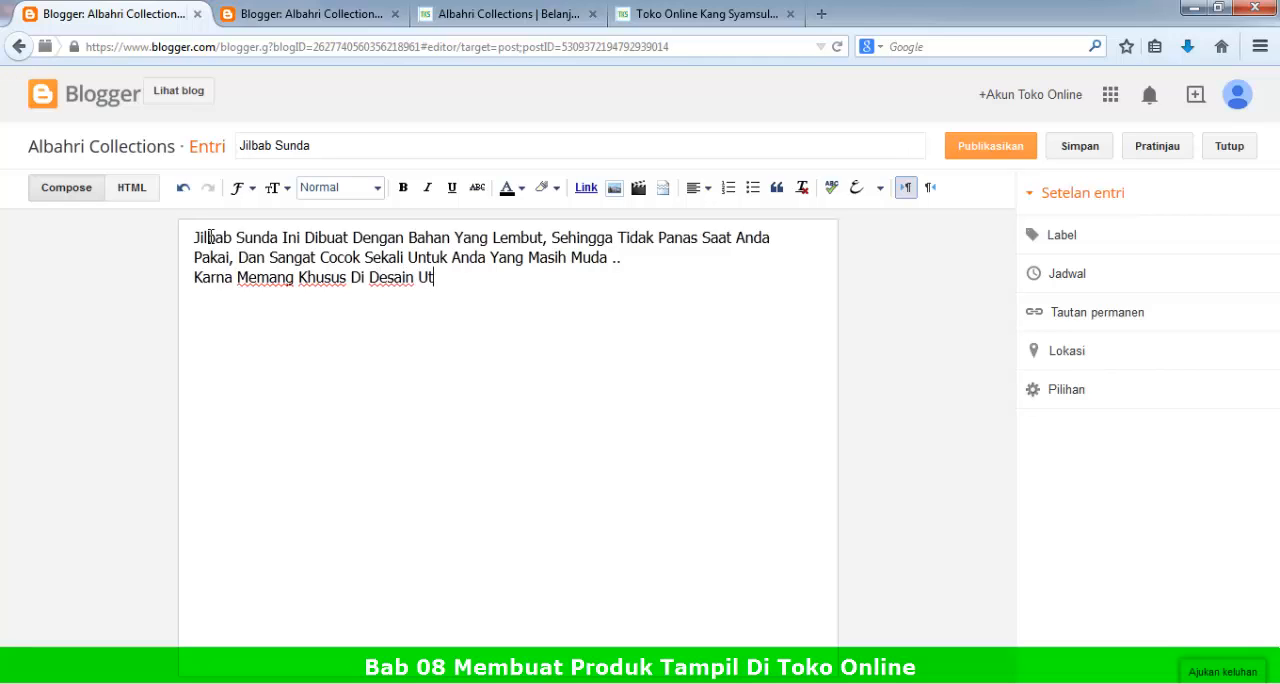
pyautogui.press('BackSpace')
pyautogui.write('ntuk Kalangan Anak Muda')
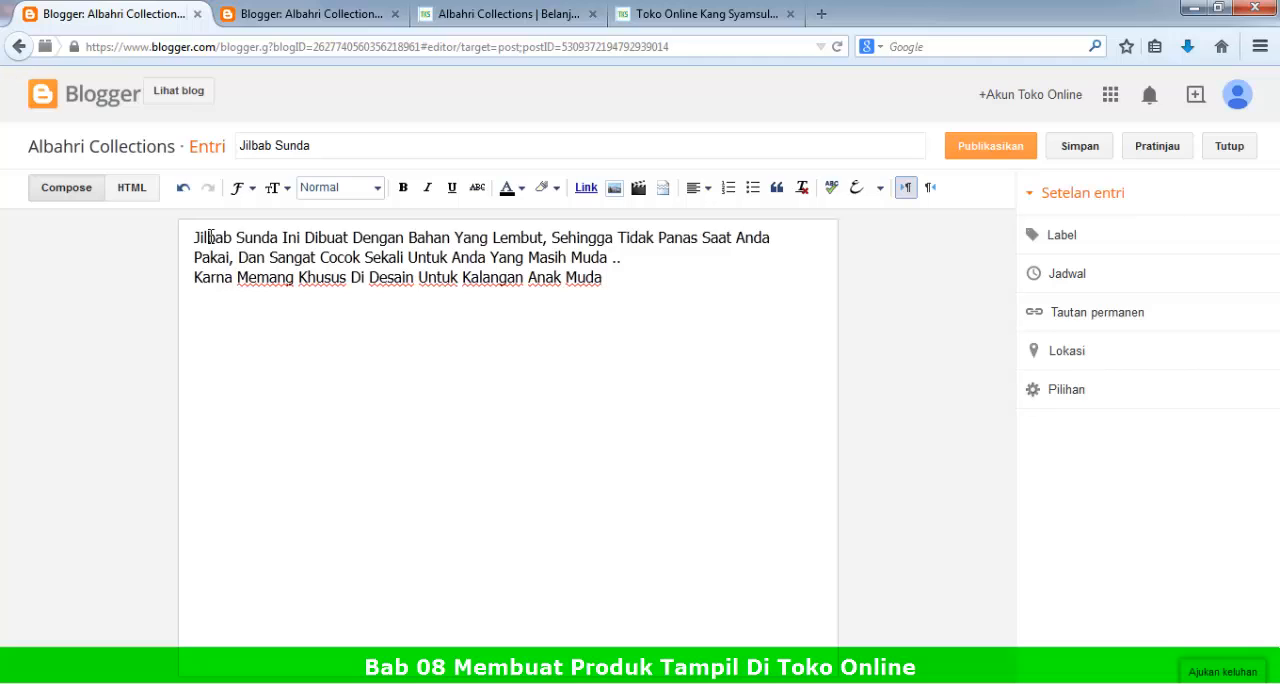
pyautogui.press('BackSpace')
pyautogui.press('BackSpace')
pyautogui.press('BackSpace')
pyautogui.press('BackSpace')
pyautogui.press('BackSpace')
pyautogui.press('BackSpace')
pyautogui.press('BackSpace')
pyautogui.press('BackSpace')
pyautogui.press('BackSpace')
pyautogui.press('BackSpace')
pyautogui.write('Muda')
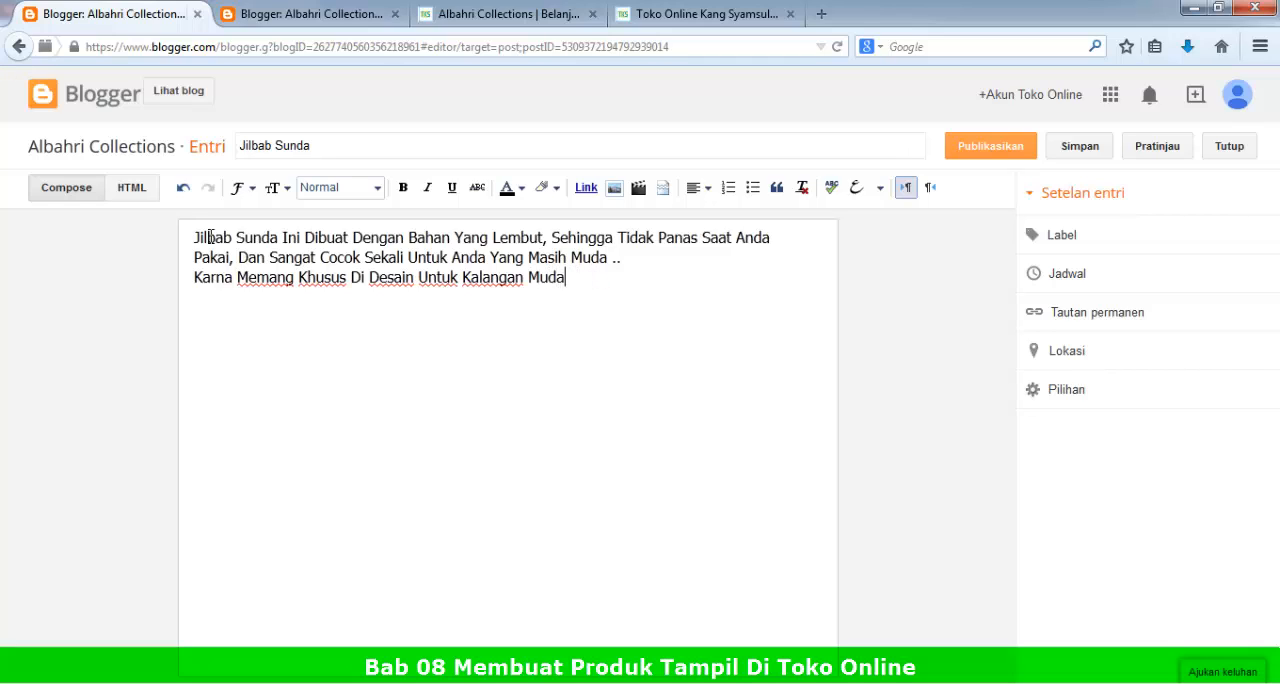
# Step: Justify all of the post's body text
pyautogui.hotkey('ctrl', 'a')
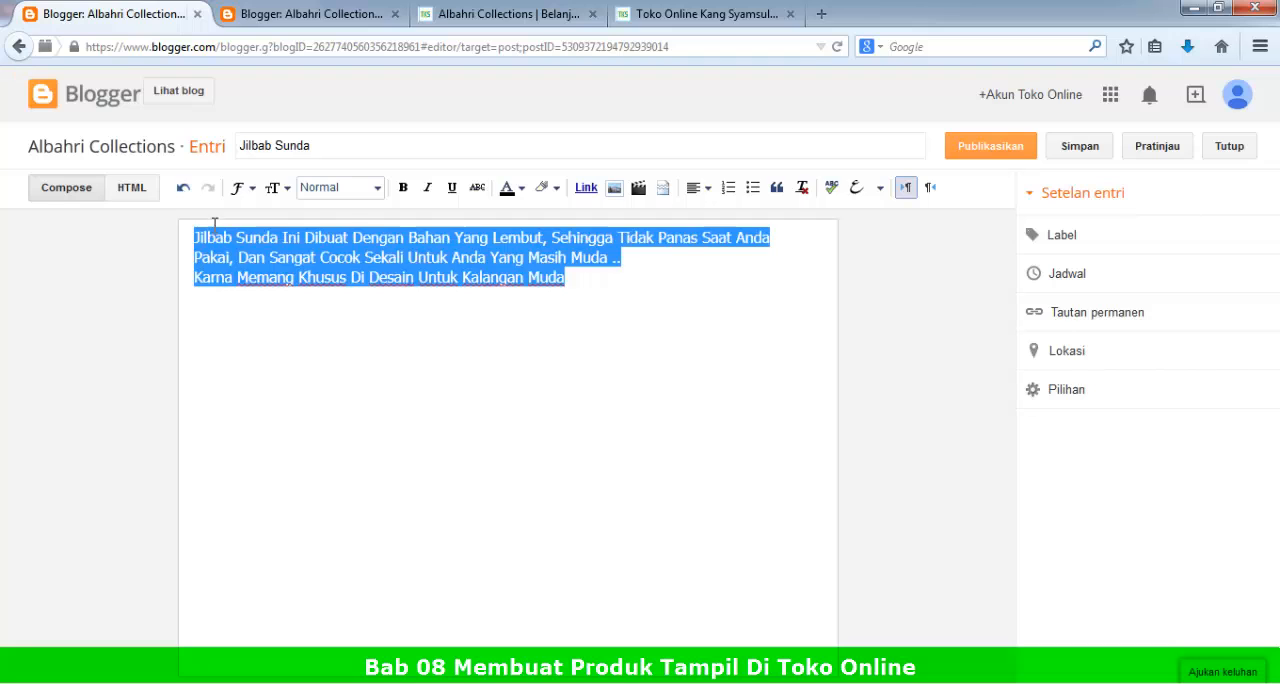
pyautogui.click(697, 188)
pyautogui.click(713, 284)
# Step: End the last sentence with a period and add "Yuk .. Di Order .." after a blank line
pyautogui.click(593, 286)
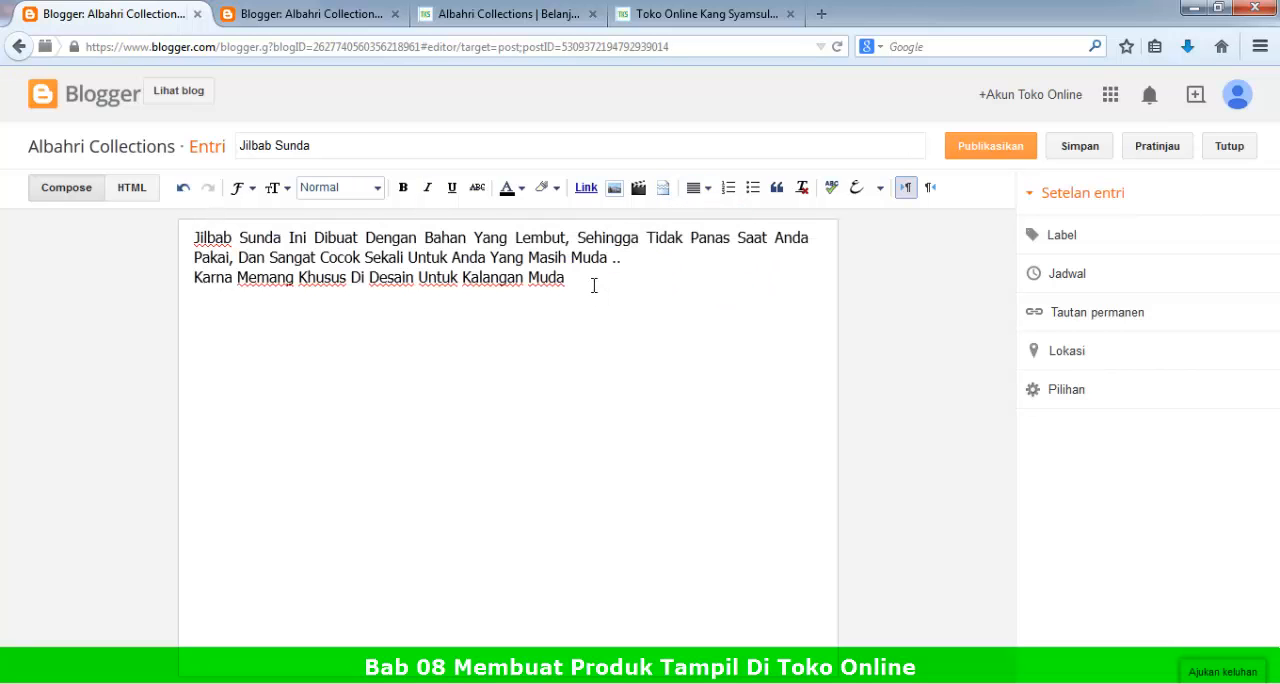
pyautogui.write('.')
pyautogui.press('Return')
pyautogui.press('Return')
pyautogui.write('Yuk ..')
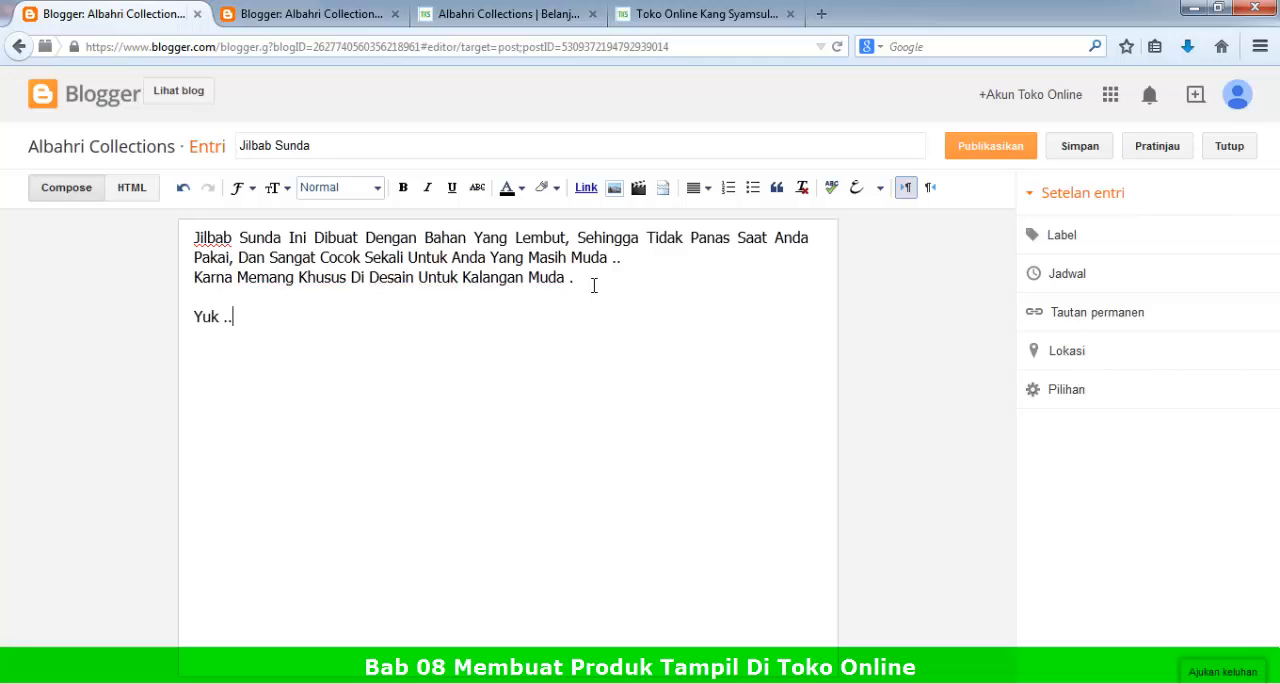
pyautogui.write(' Di Order .')
# Step: Leave blank space below the order line and add the product details "Kode Barang : 001" and "Judul : Jilbab Sunda"
pyautogui.press('Return')
pyautogui.press('Return')
pyautogui.press('Return')
pyautogui.press('Return')
pyautogui.press('Return')
pyautogui.press('Return')
pyautogui.press('Return')
pyautogui.press('Return')
pyautogui.press('Return')
pyautogui.press('Return')
pyautogui.press('Return')
pyautogui.press('Return')
pyautogui.write('Kode B')
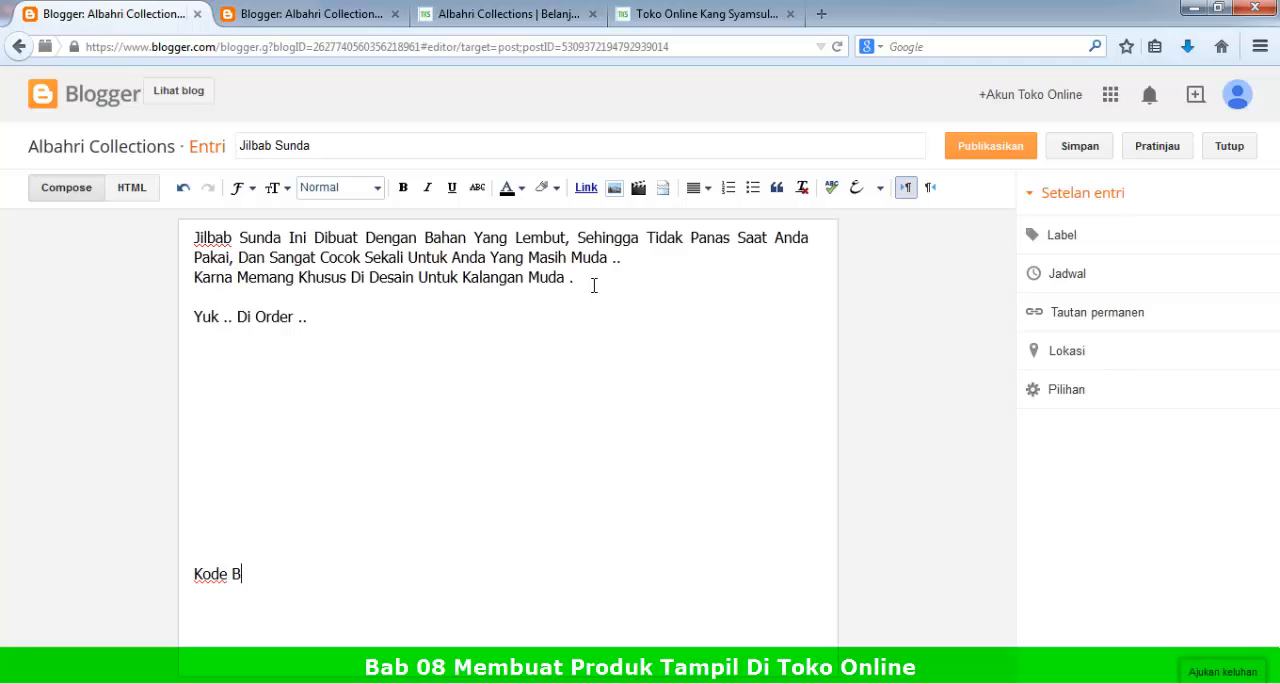
pyautogui.write('arang : 001')
pyautogui.press('Return')
pyautogui.write('Judul :')
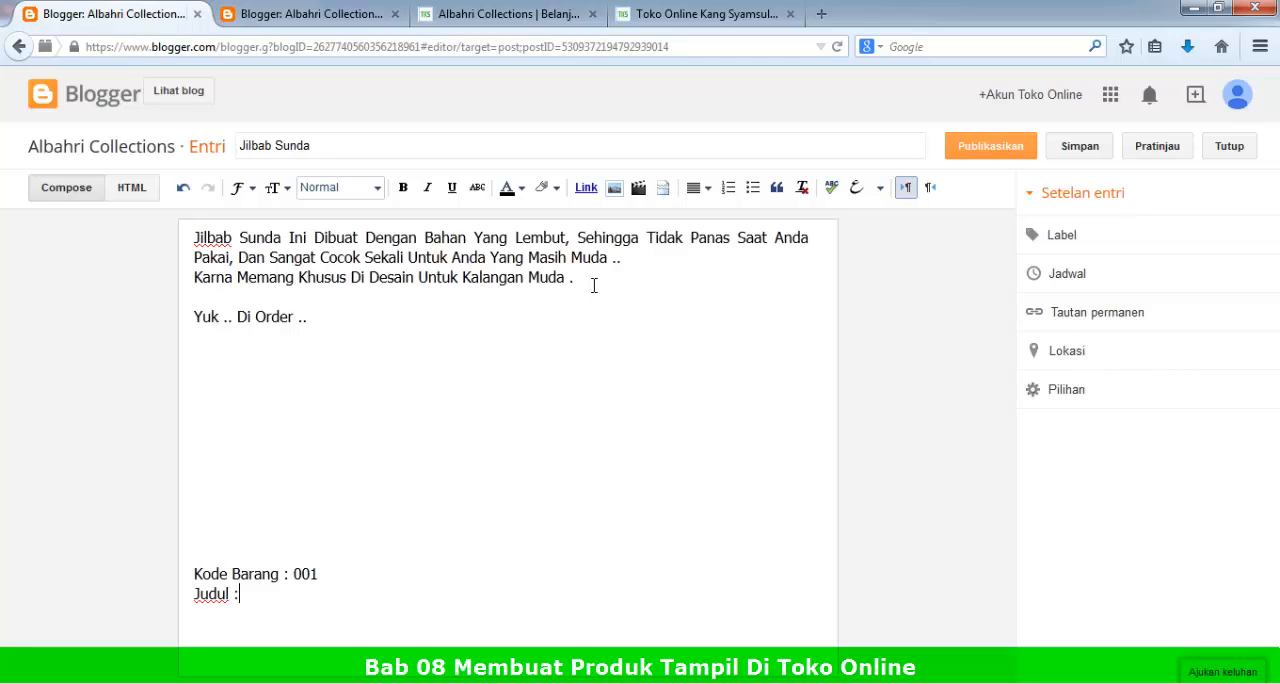
pyautogui.write(' Jilbab Sunda')
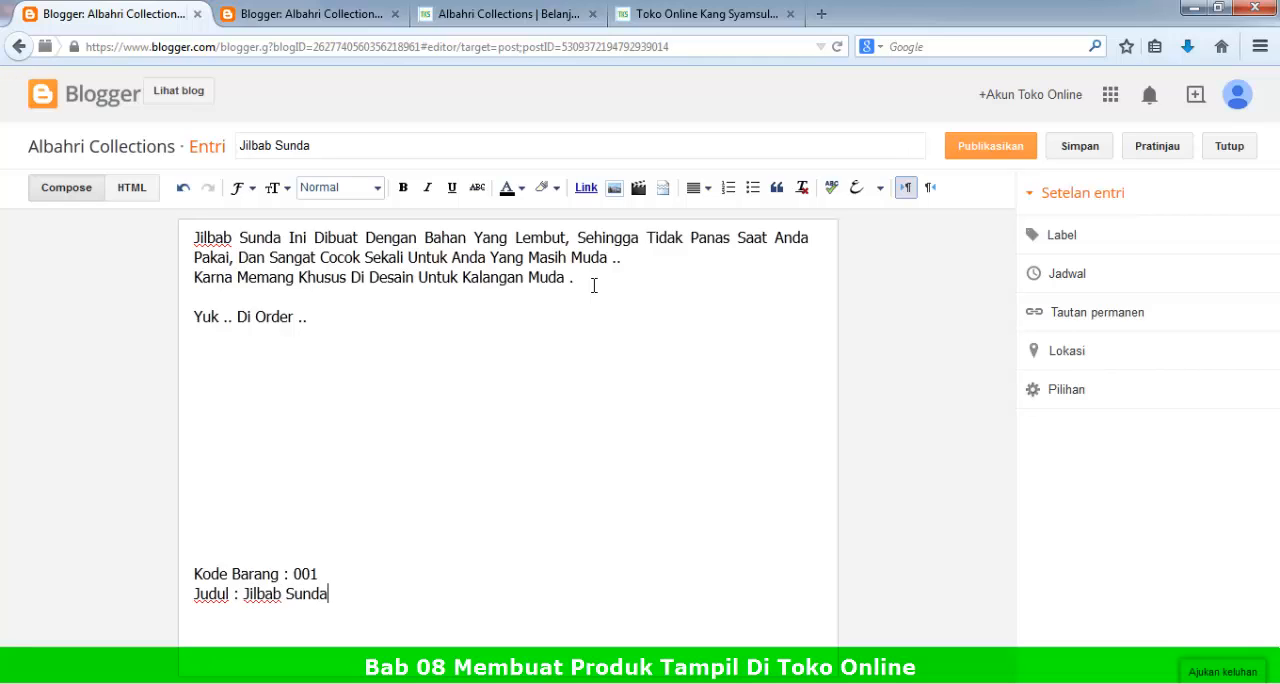
# Step: Add the price line "Harga : 150,000,-" below the Judul line in the product details
pyautogui.press('Return')
pyautogui.write('Harga ')
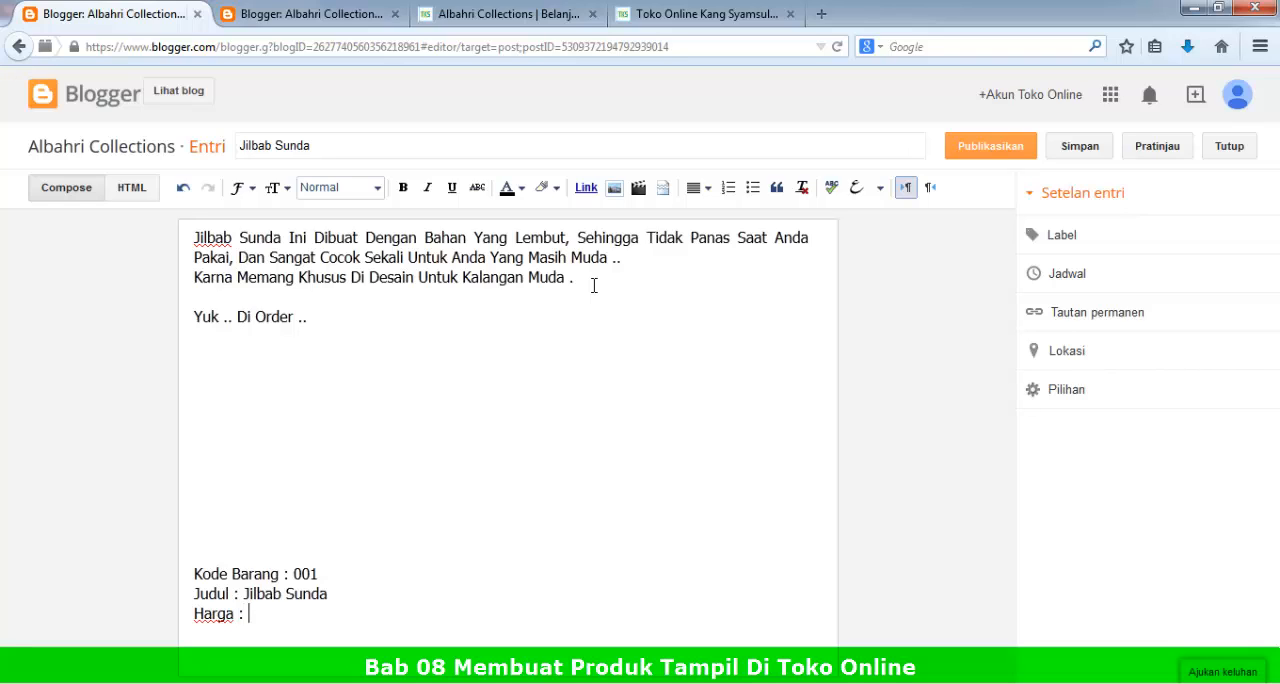
pyautogui.write(': 500')
pyautogui.press('BackSpace')
pyautogui.write(',')
pyautogui.press('BackSpace')
pyautogui.press('BackSpace')
pyautogui.press('BackSpace')
pyautogui.write('150,000,-')
# Step: Add the line "Minimal Order : 1 Pcs" below the price and start a new line after it
pyautogui.press('Return')
pyautogui.write('Minimal Q')
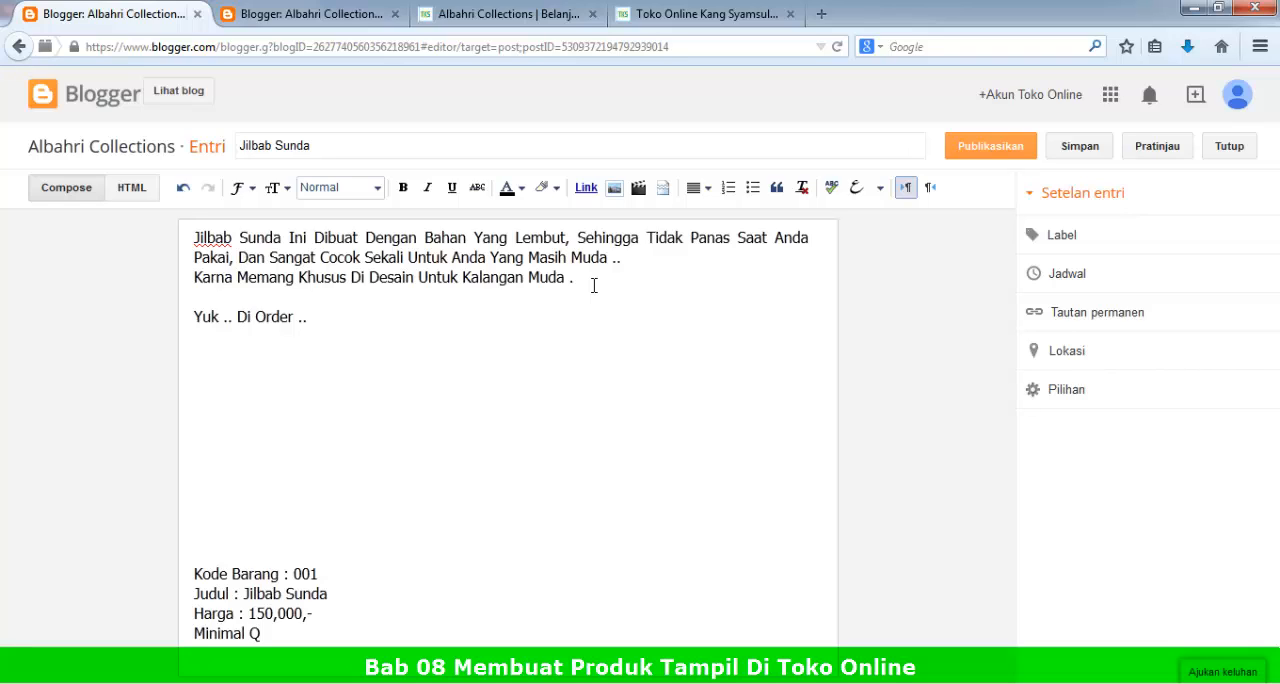
pyautogui.press('BackSpace')
pyautogui.write('Order : 1 Pcs')
pyautogui.press('Return')
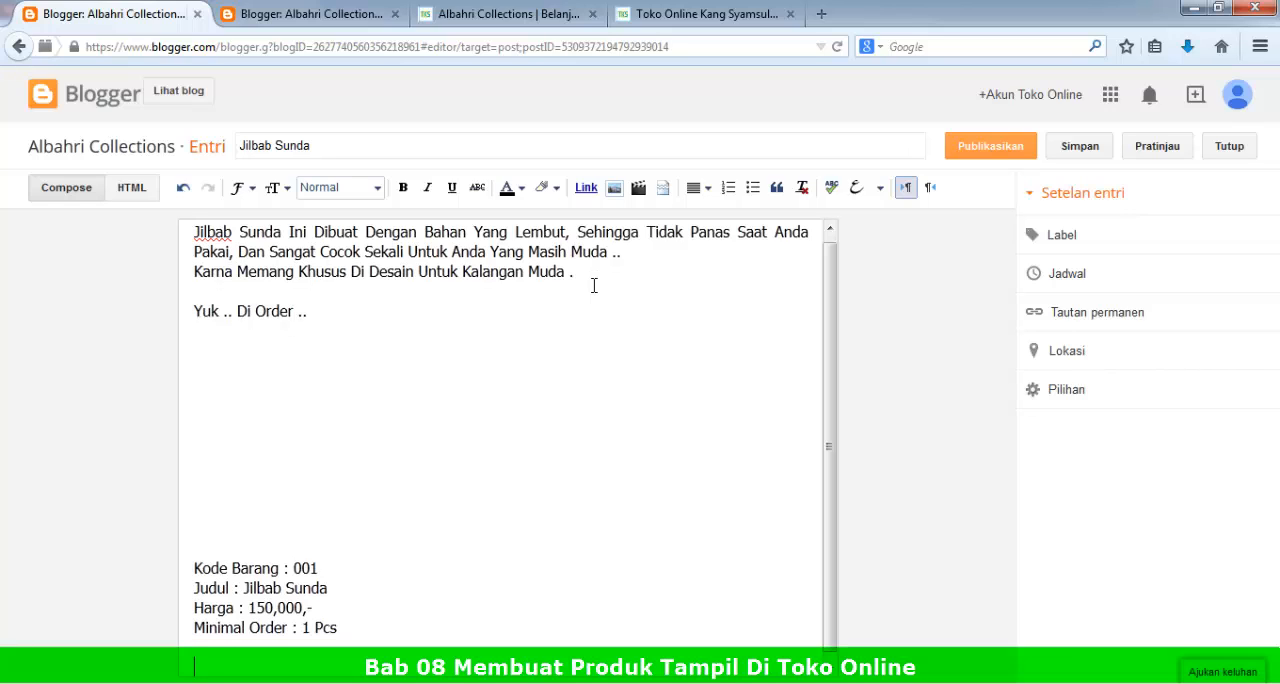
# Step: Upload Jilbab 01.jpg from the Gambar > Sample Products folder and insert it in the blank space between the order line and product details
pyautogui.click(281, 368)
pyautogui.click(614, 188)
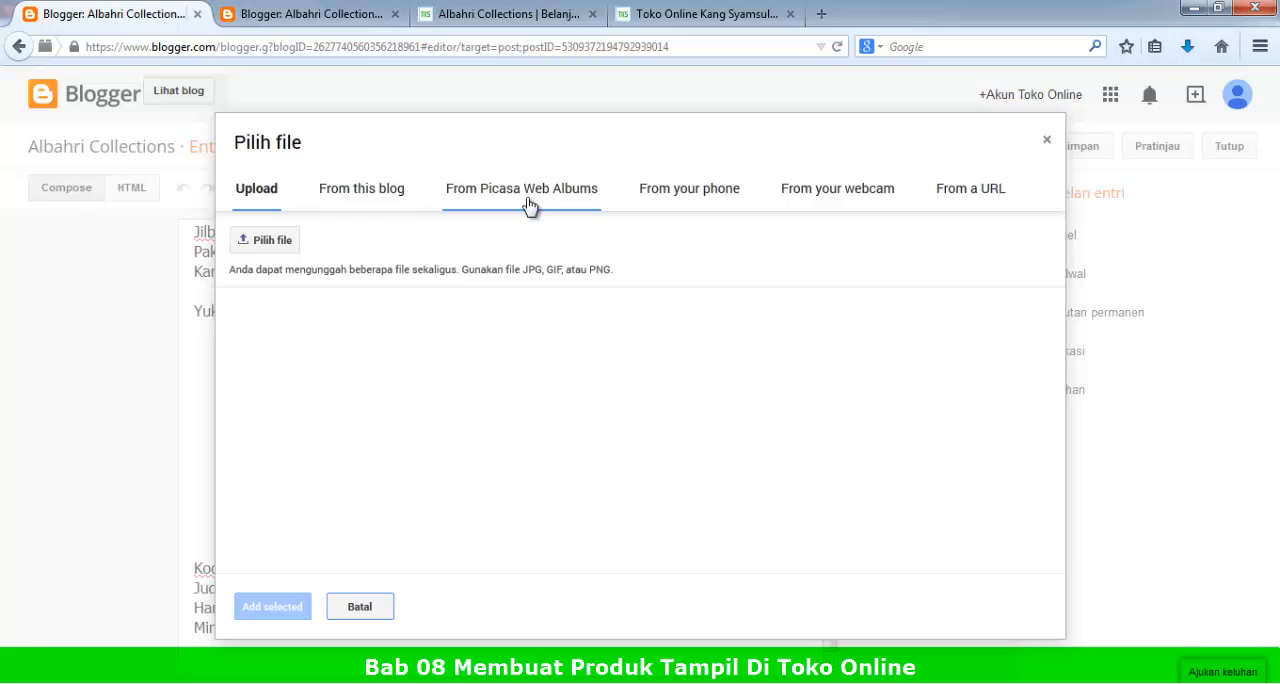
pyautogui.click(268, 250)
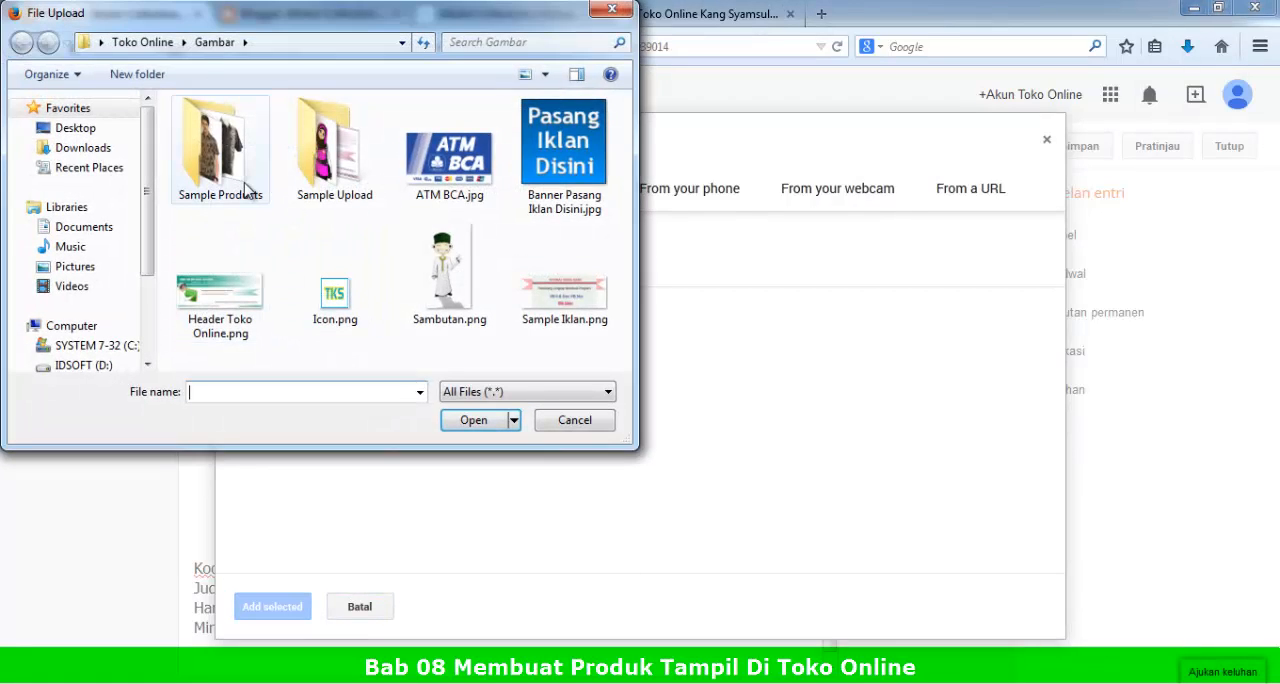
pyautogui.click(140, 42)
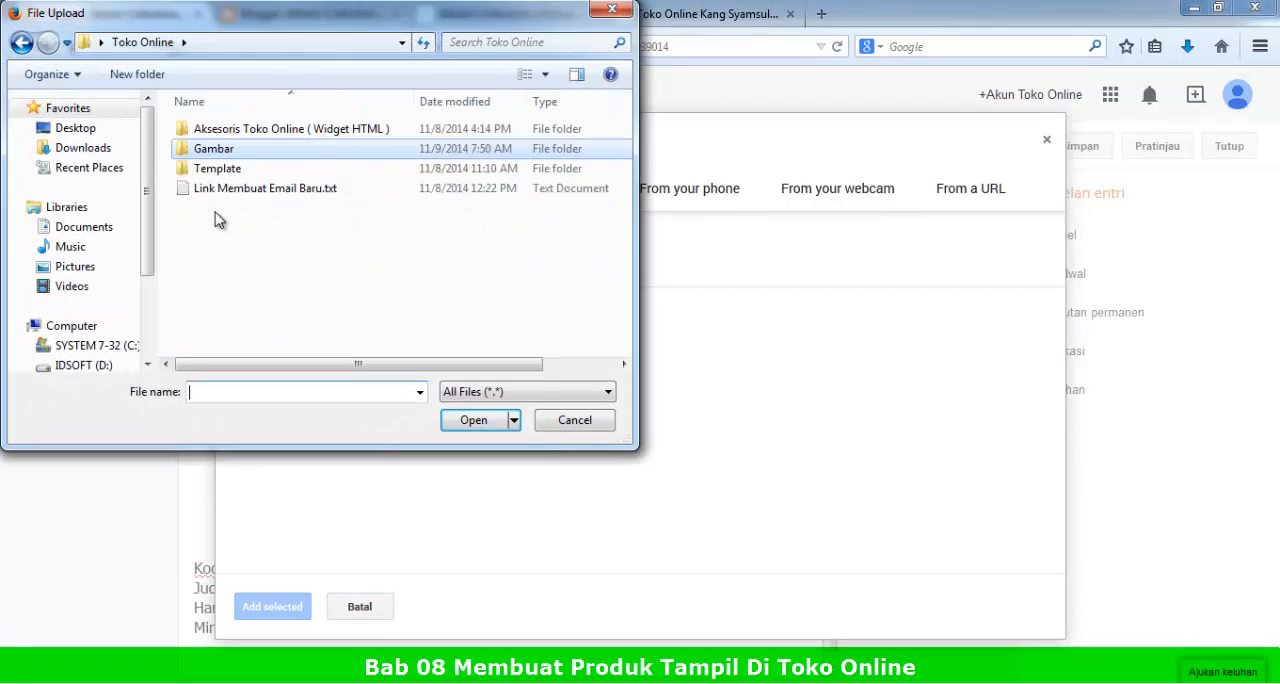
pyautogui.doubleClick(212, 150)
pyautogui.doubleClick(210, 150)
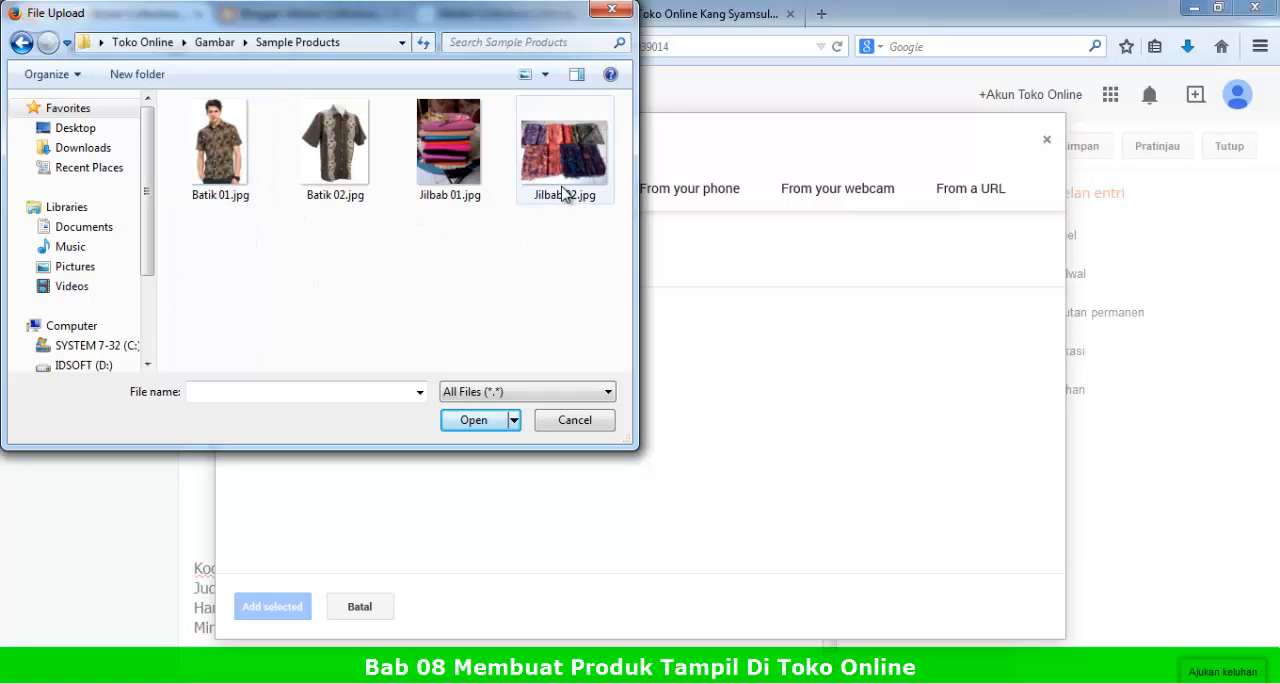
pyautogui.click(461, 178)
pyautogui.click(478, 426)
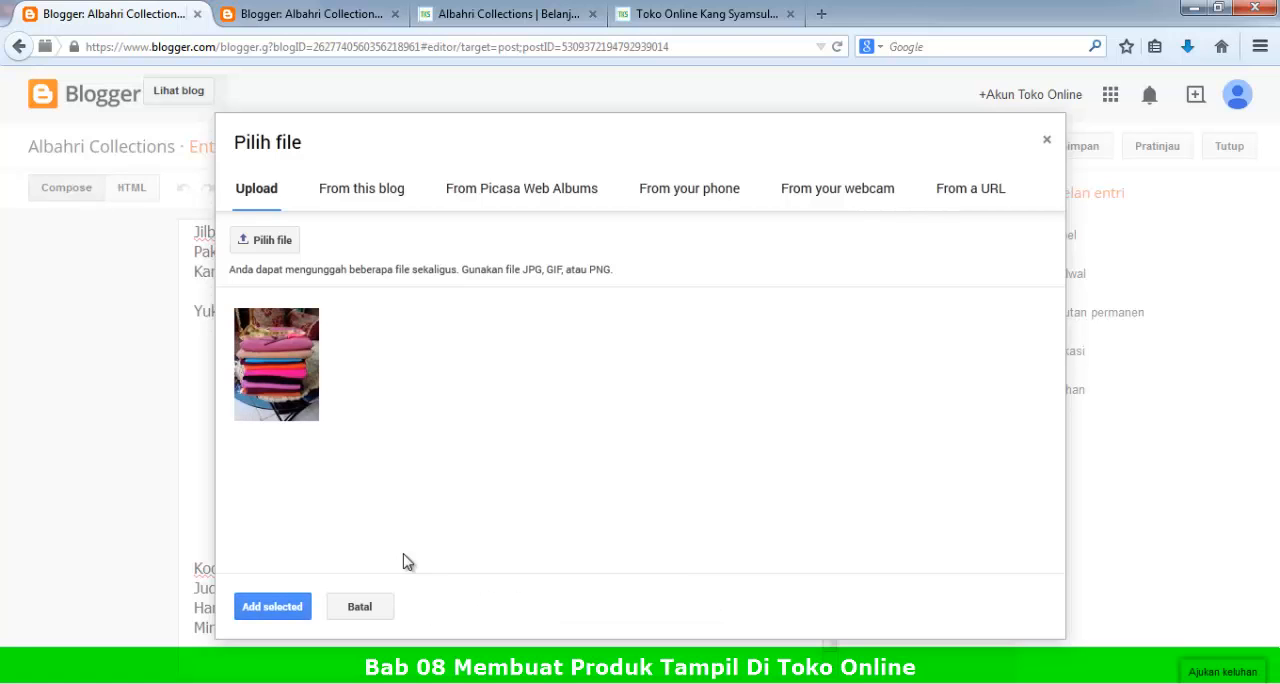
pyautogui.click(296, 362)
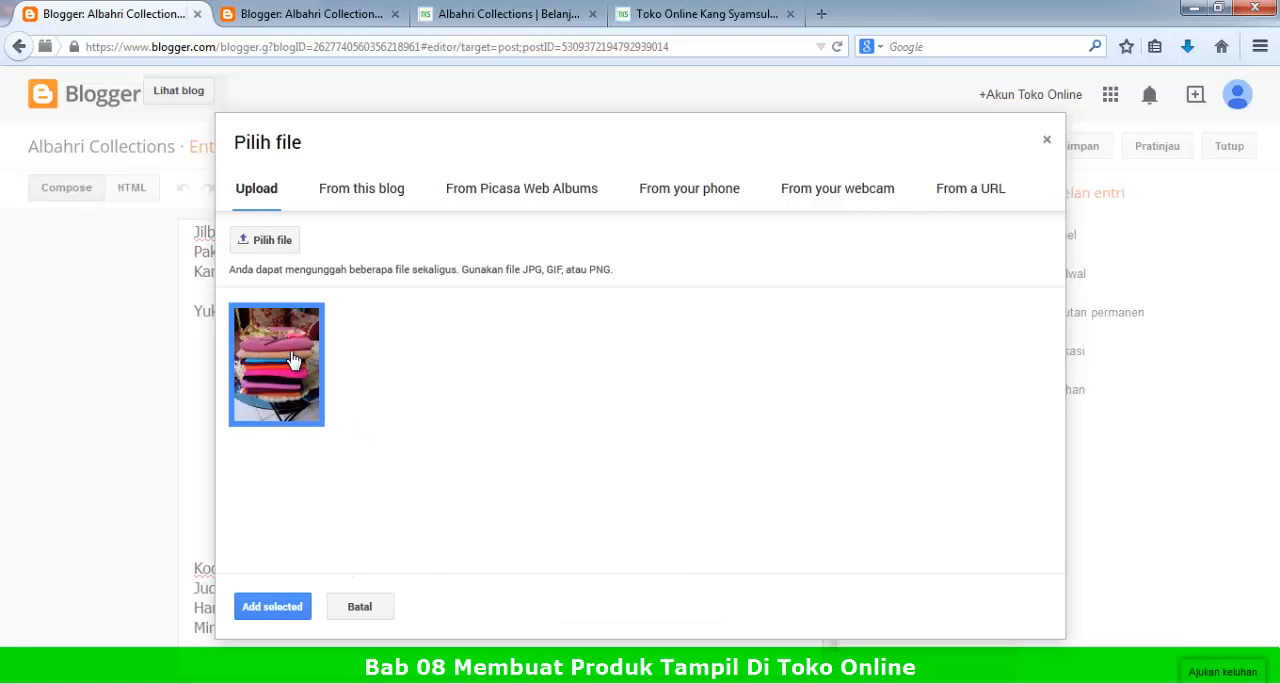
pyautogui.click(264, 610)
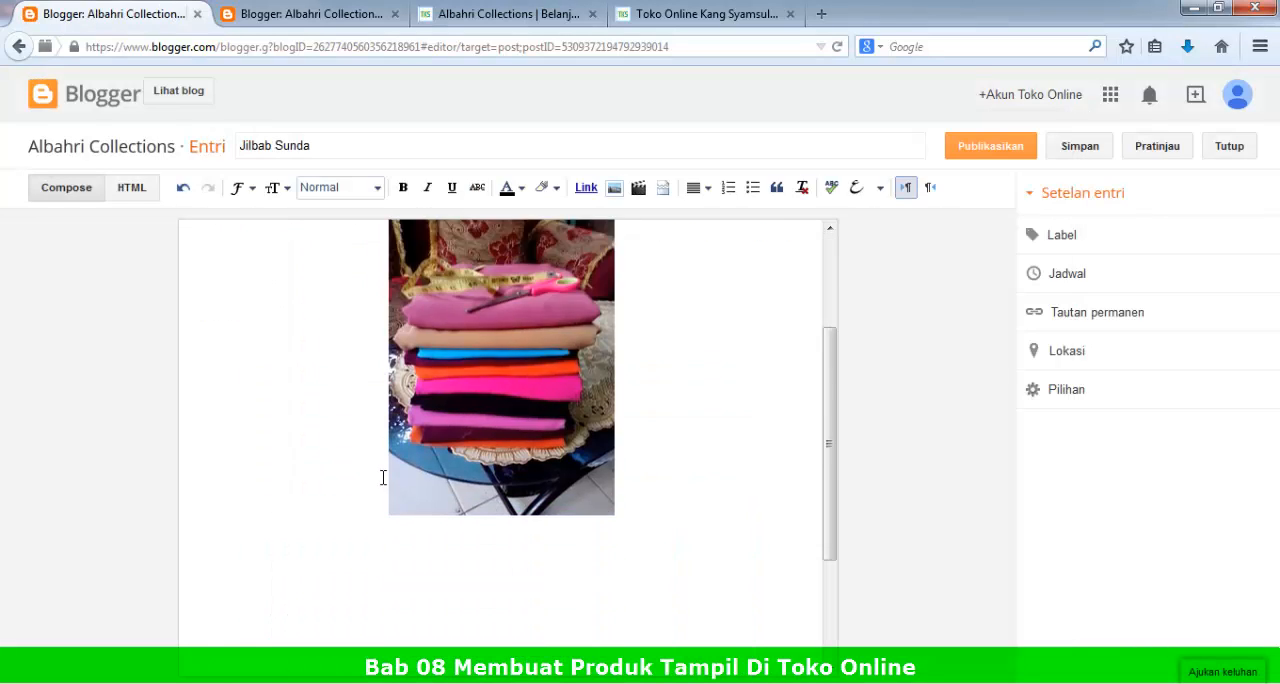
# Step: Remove the surplus blank lines above and below the inserted product image
pyautogui.scroll(-3, 383, 477)
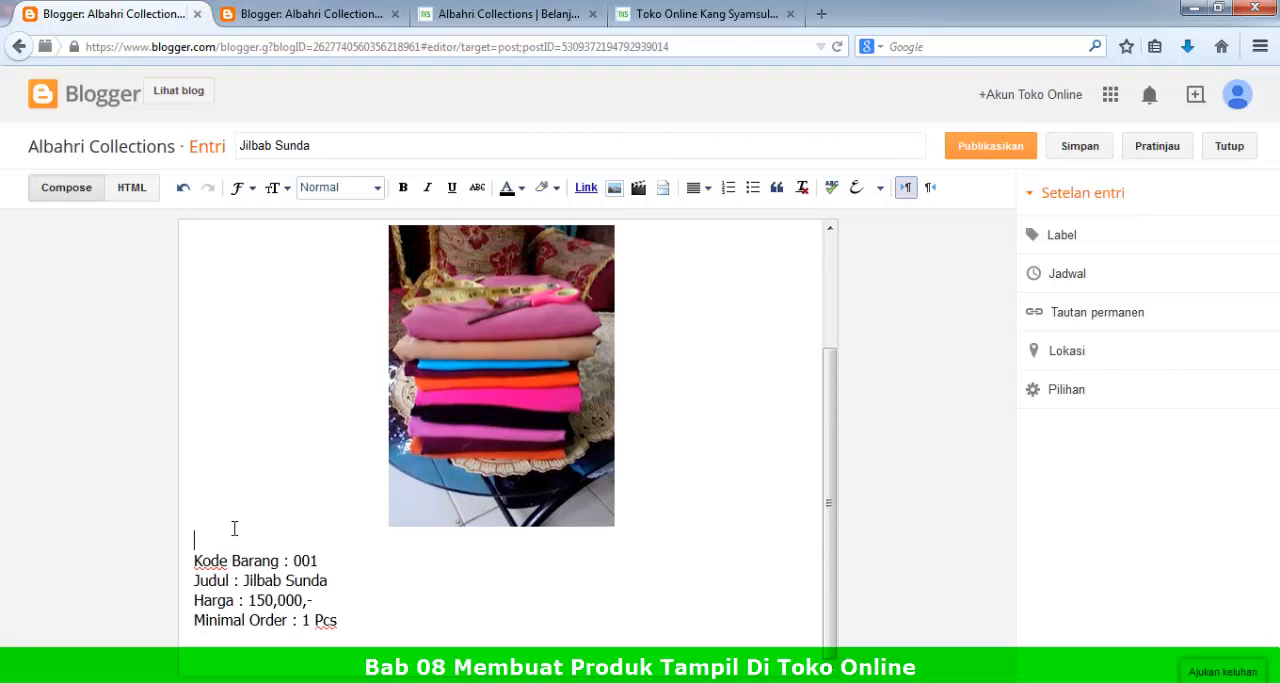
pyautogui.scroll(3, 234, 528)
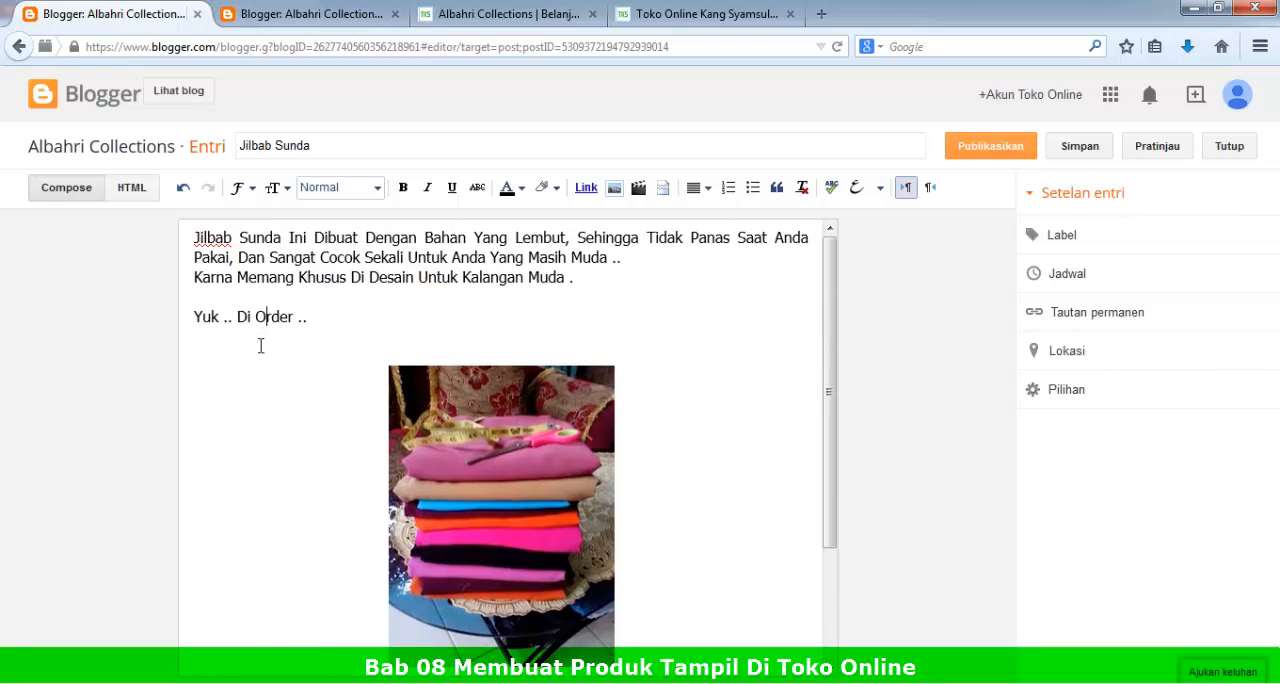
pyautogui.press('BackSpace')
pyautogui.scroll(-3, 443, 503)
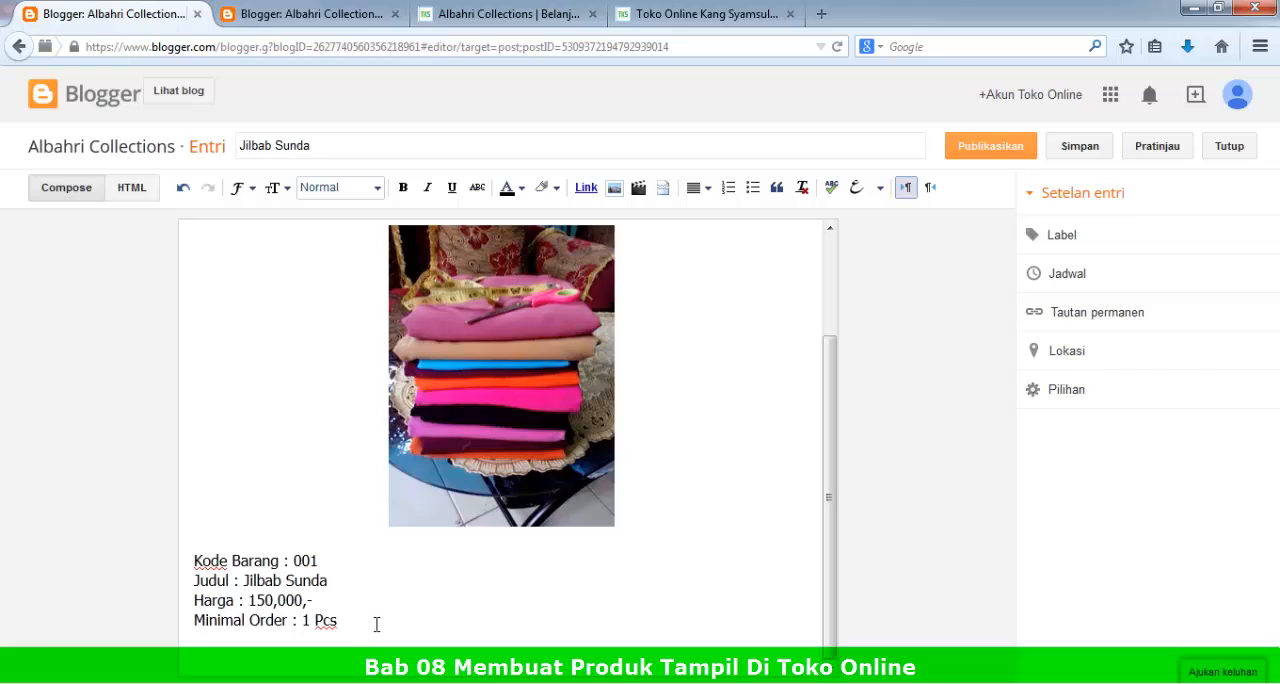
pyautogui.scroll(3, 376, 624)
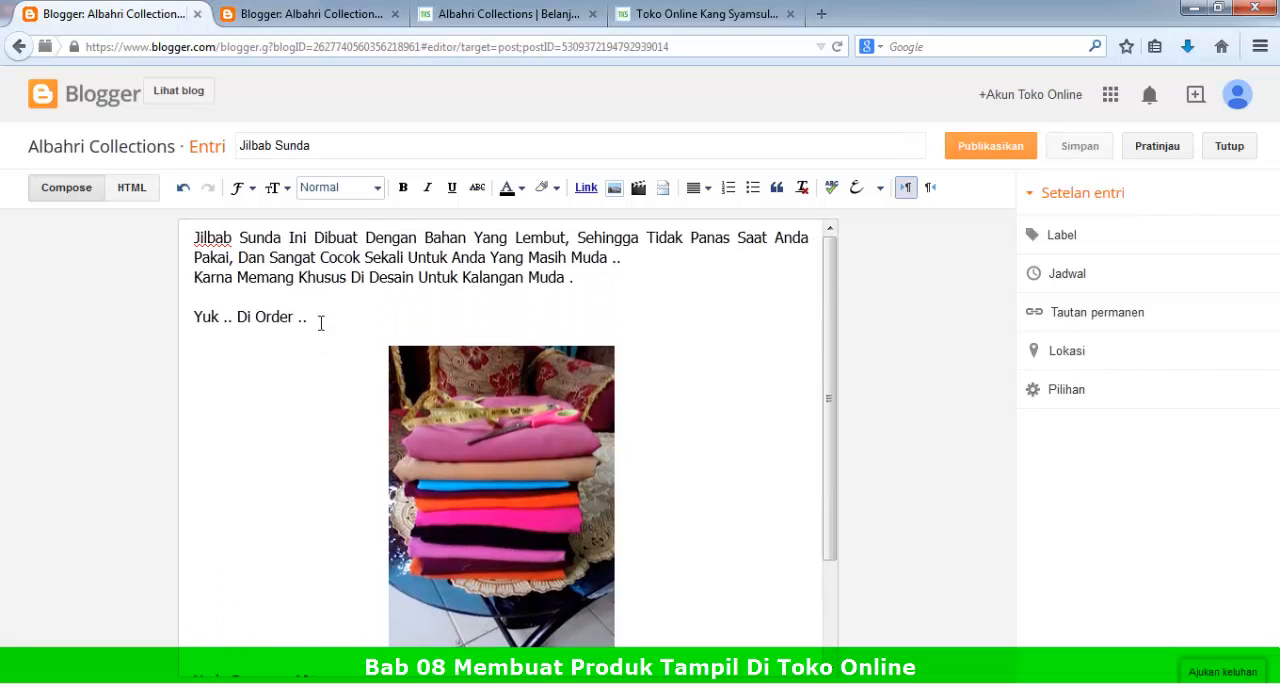
# Step: Format the line "Yuk .. Di Order .." as blue, bold and underlined text
pyautogui.moveTo(321, 323); pyautogui.dragTo(194, 236)
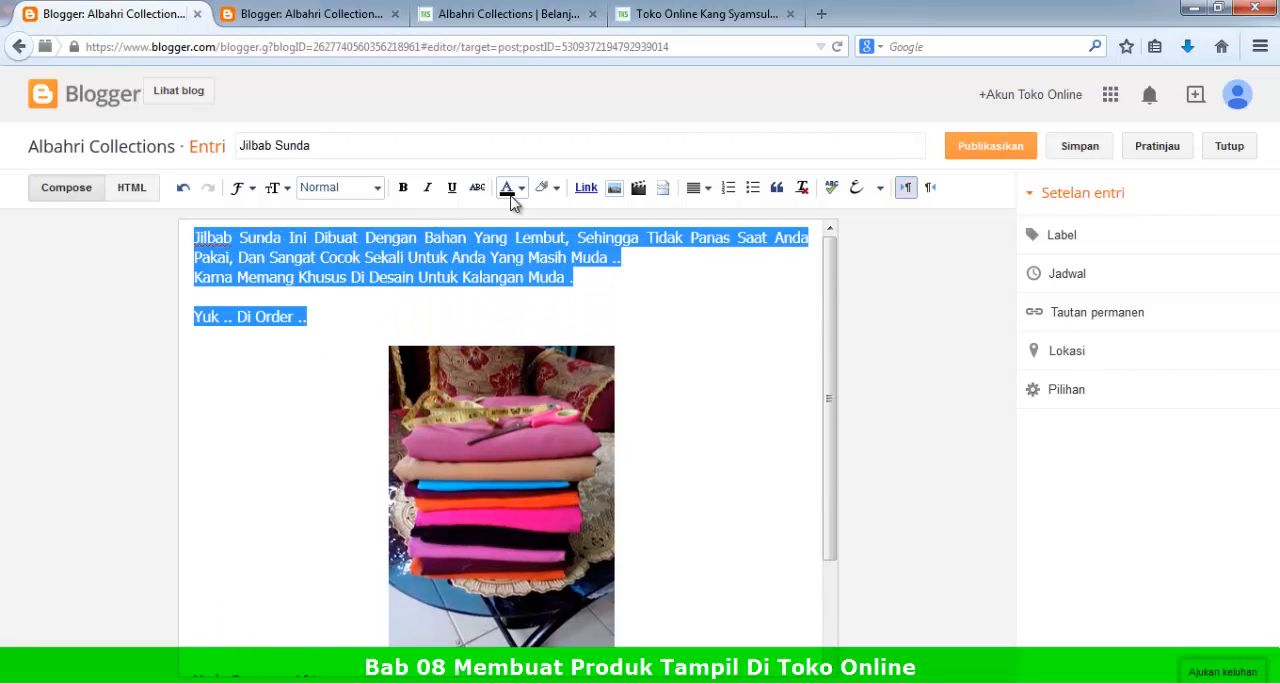
pyautogui.moveTo(335, 320); pyautogui.dragTo(157, 322)
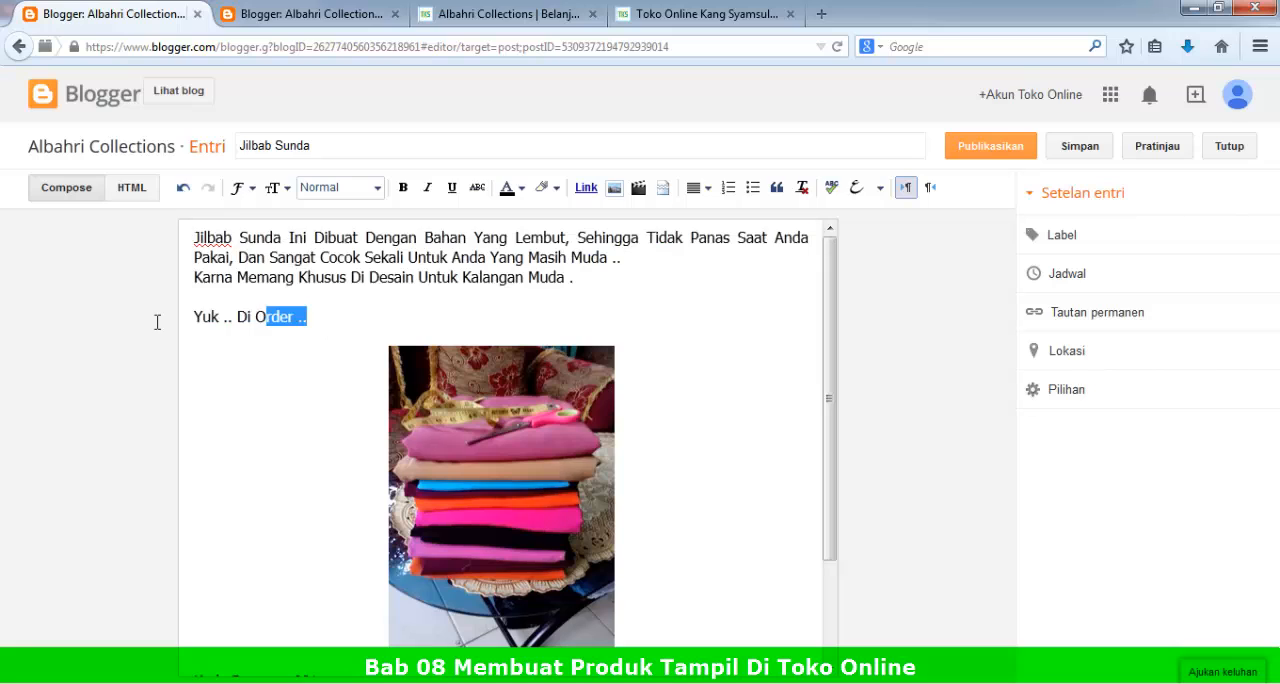
pyautogui.click(511, 188)
pyautogui.click(595, 250)
pyautogui.moveTo(440, 289); pyautogui.dragTo(137, 317)
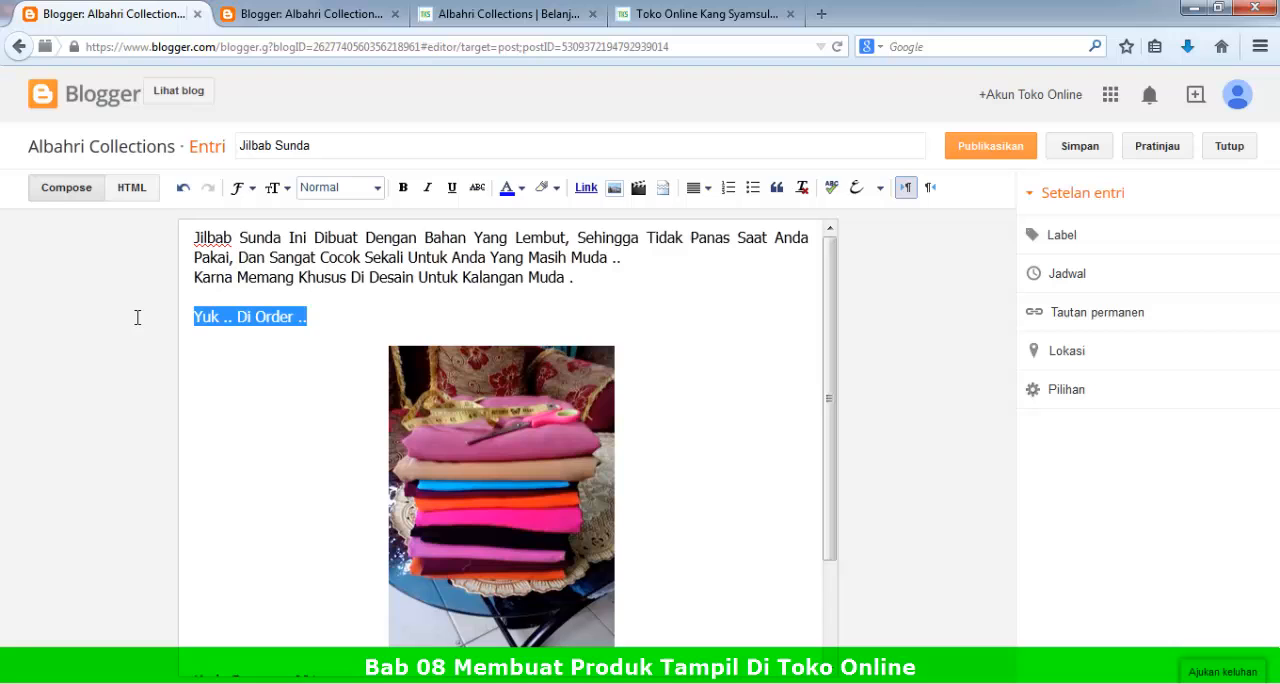
pyautogui.click(403, 188)
pyautogui.click(451, 188)
pyautogui.click(374, 296)
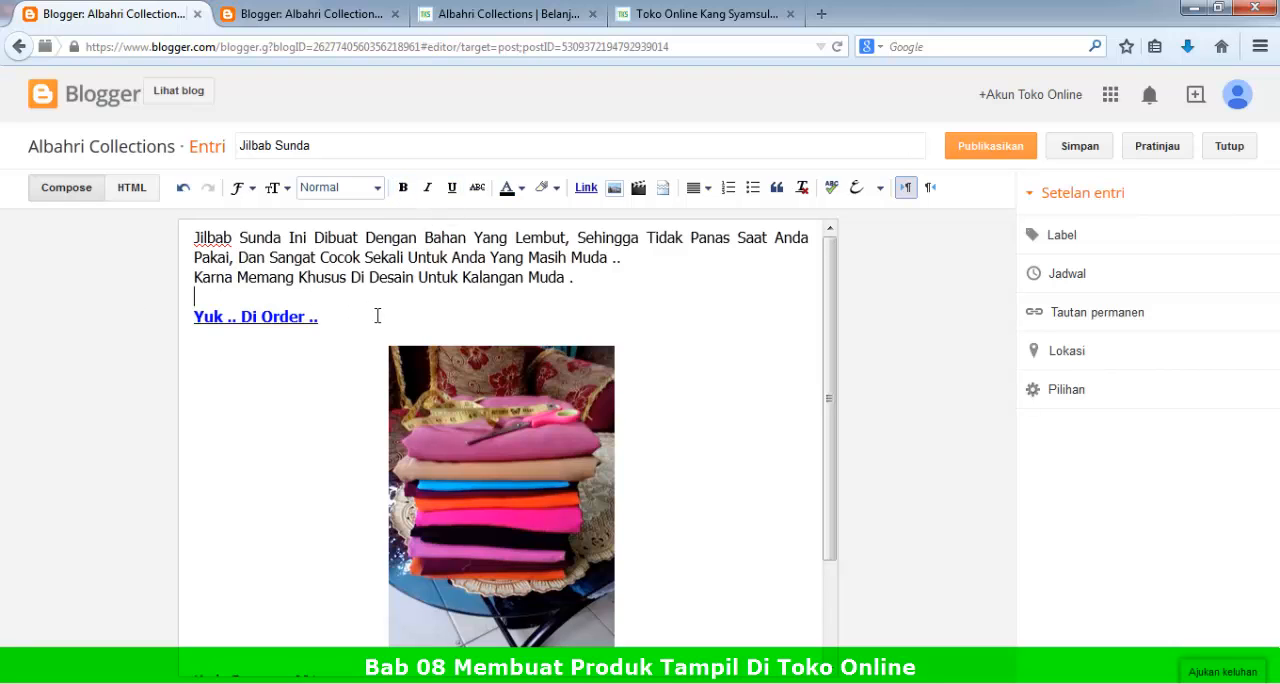
pyautogui.scroll(-2, 366, 592)
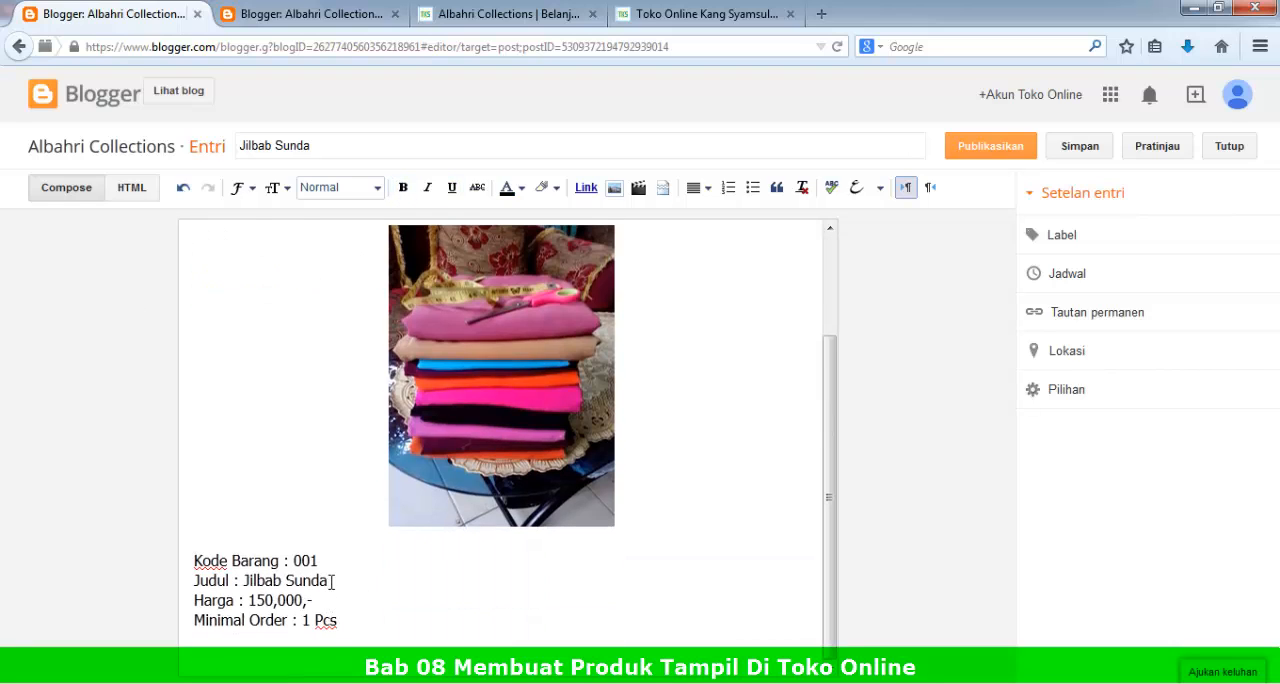
pyautogui.scroll(2, 367, 583)
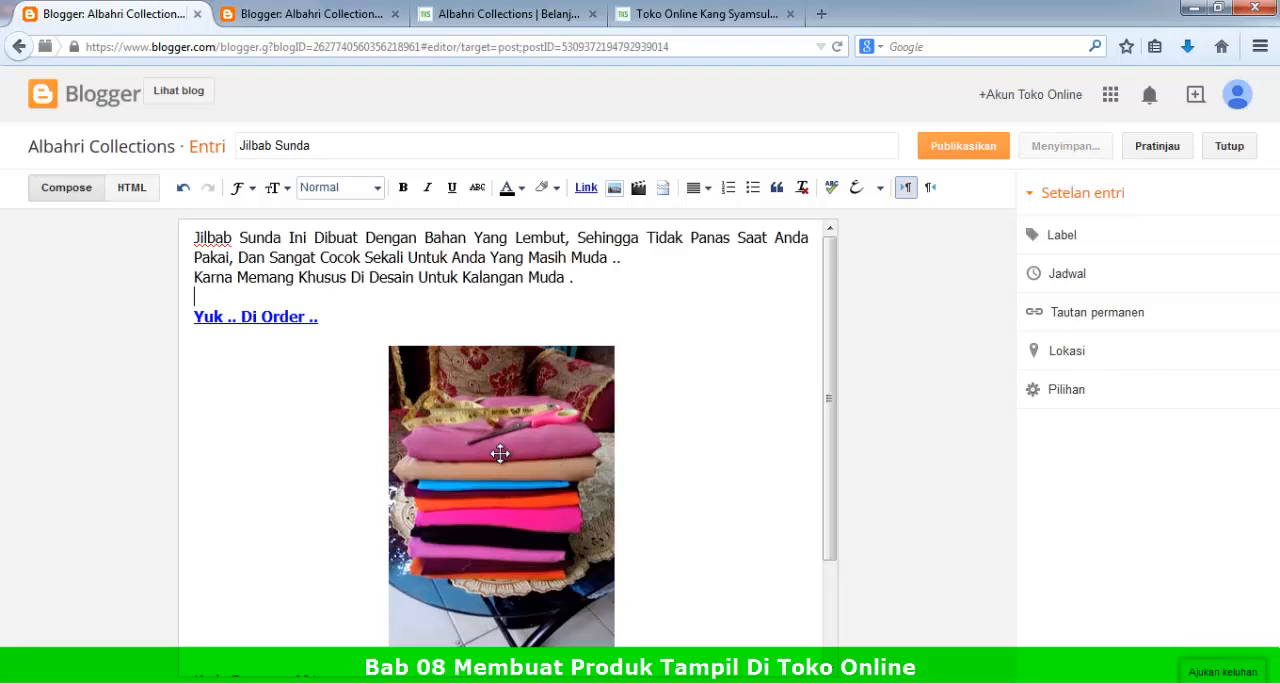
pyautogui.click(496, 504)
pyautogui.click(663, 519)
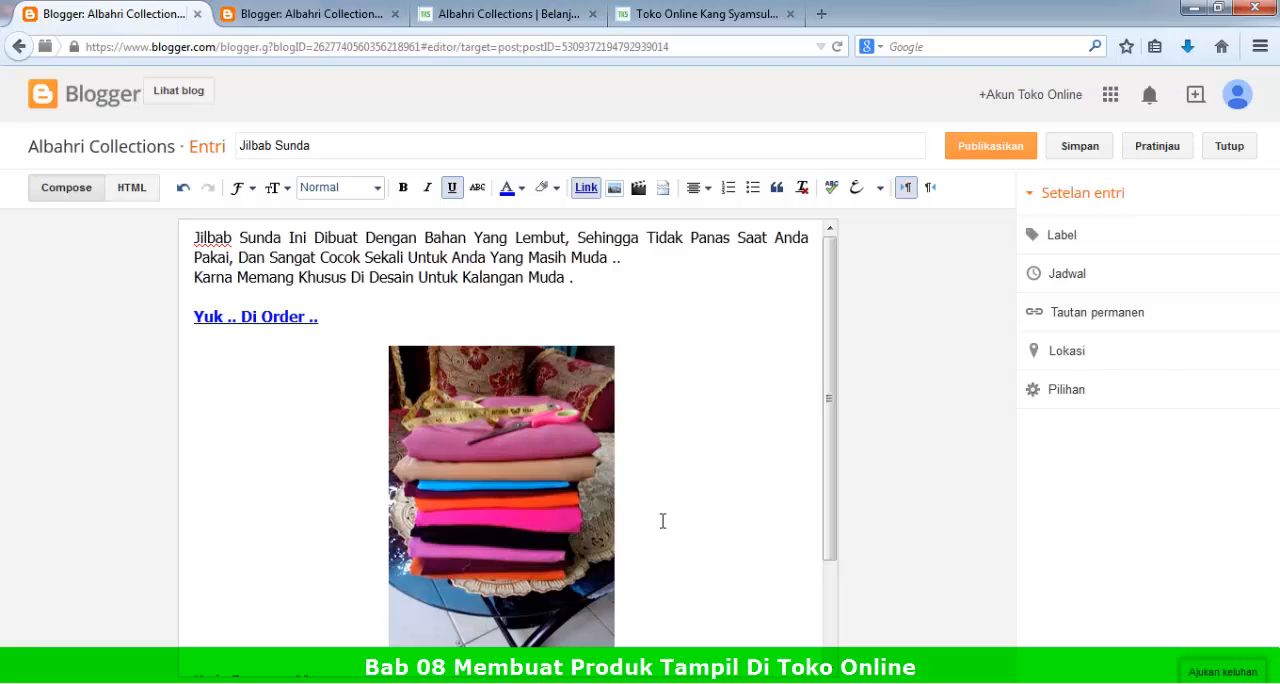
pyautogui.click(516, 462)
pyautogui.click(354, 319)
# Step: Assign the label "Jilbab" to the post
pyautogui.click(1075, 242)
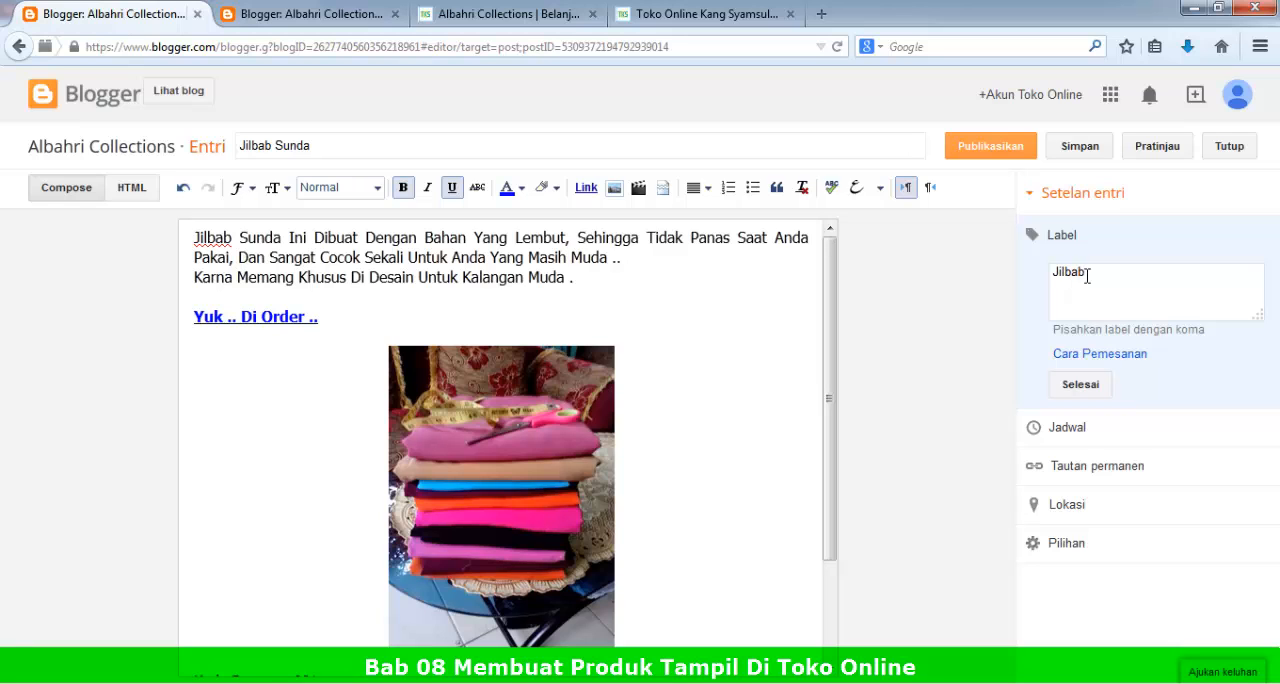
pyautogui.click(1079, 383)
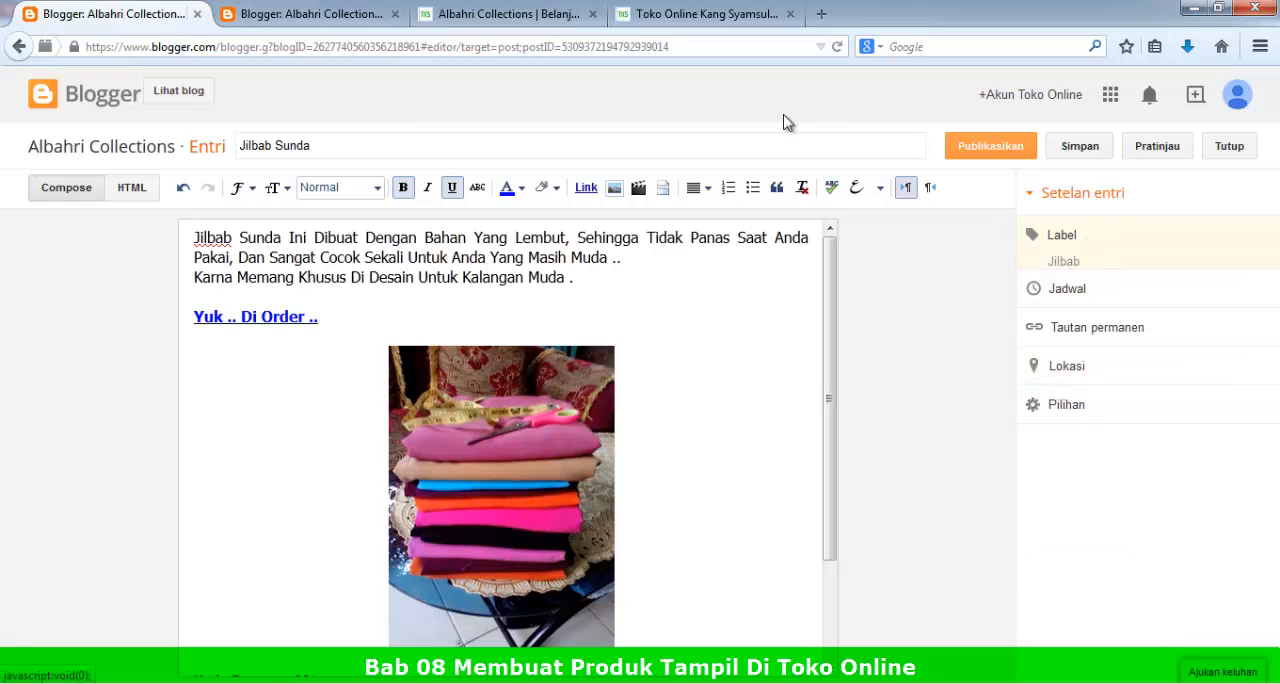
# Step: Check the Produk Terbaru and Kategori Produk lists on the live Albahri Collections store page
pyautogui.click(537, 12)
pyautogui.scroll(-5, 300, 480)
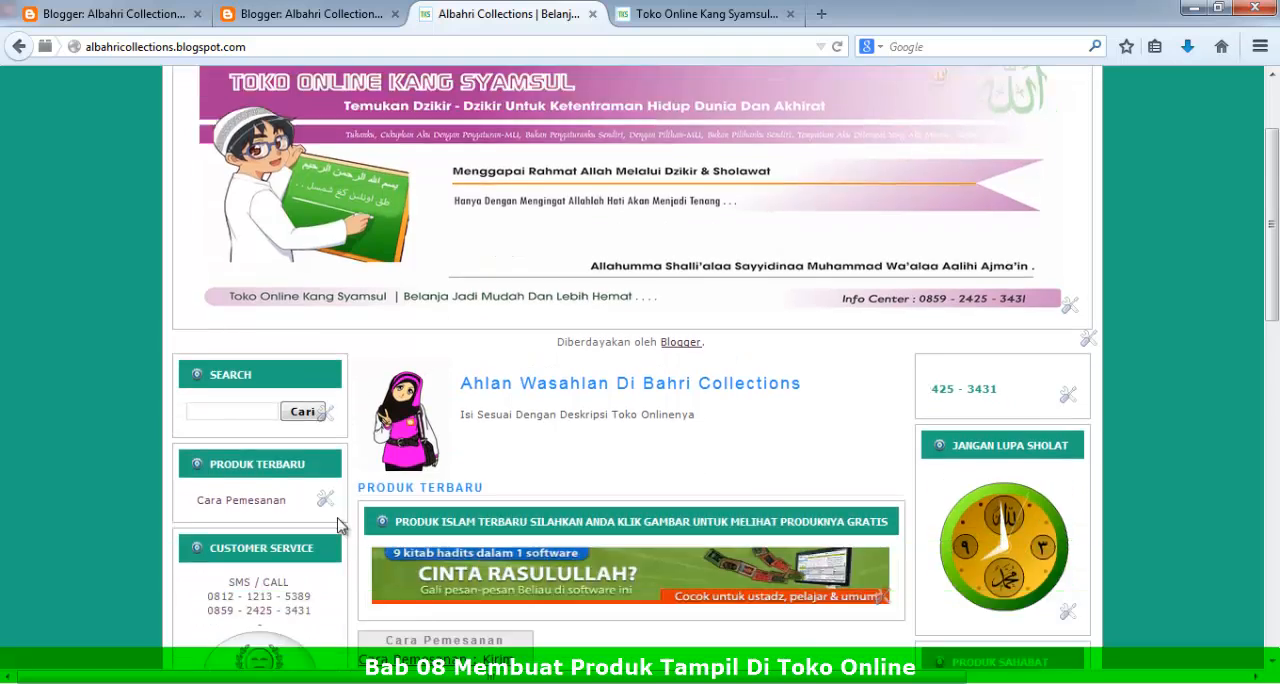
pyautogui.scroll(-3, 315, 393)
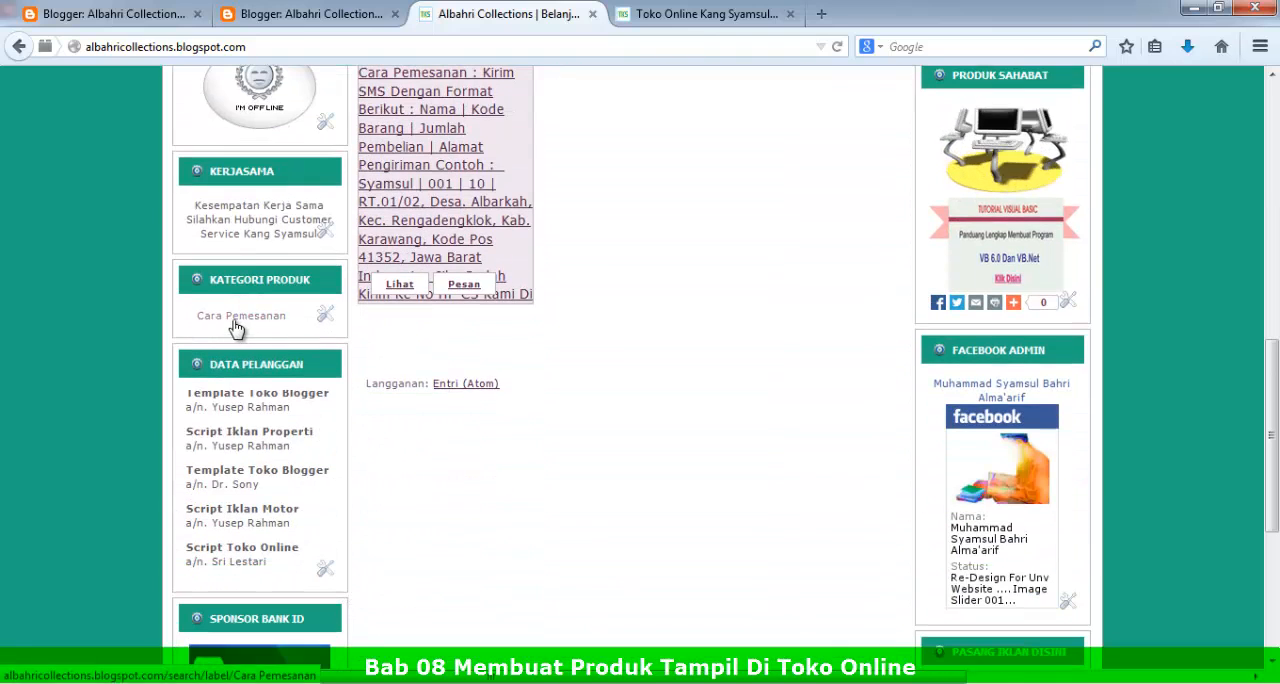
pyautogui.scroll(2, 330, 265)
pyautogui.scroll(2, 332, 270)
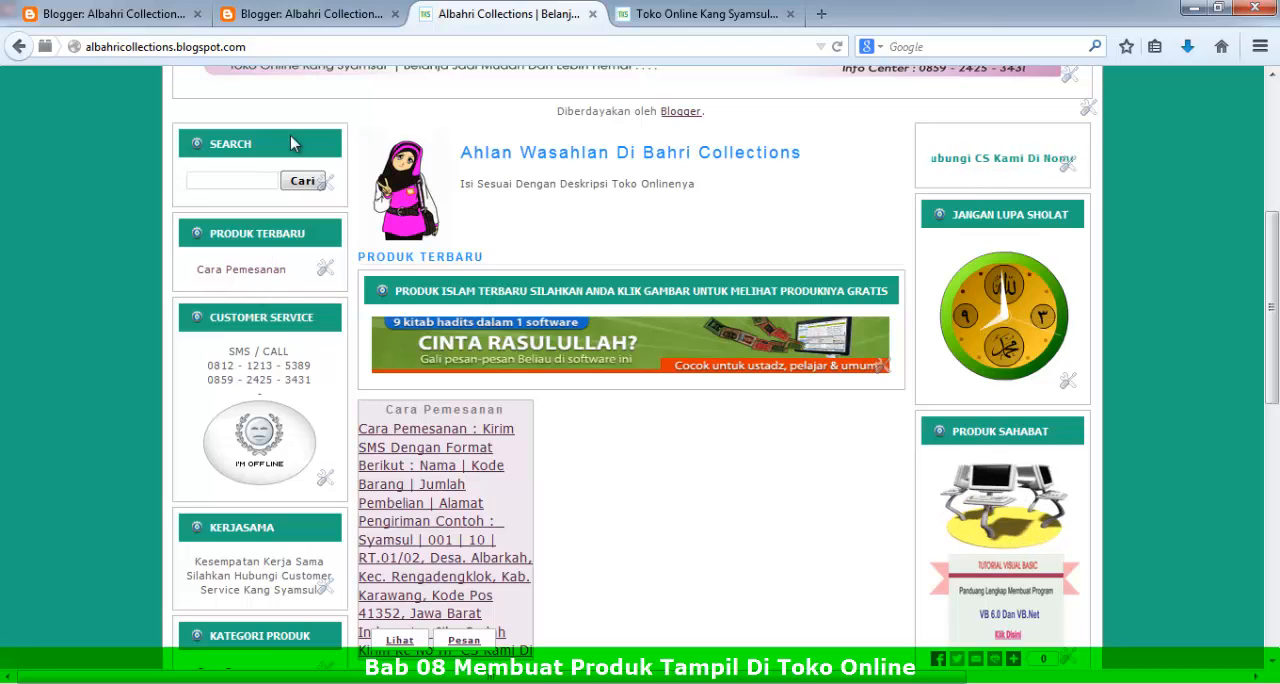
# Step: Publish the Jilbab Sunda post without sharing it on Google+
pyautogui.click(133, 7)
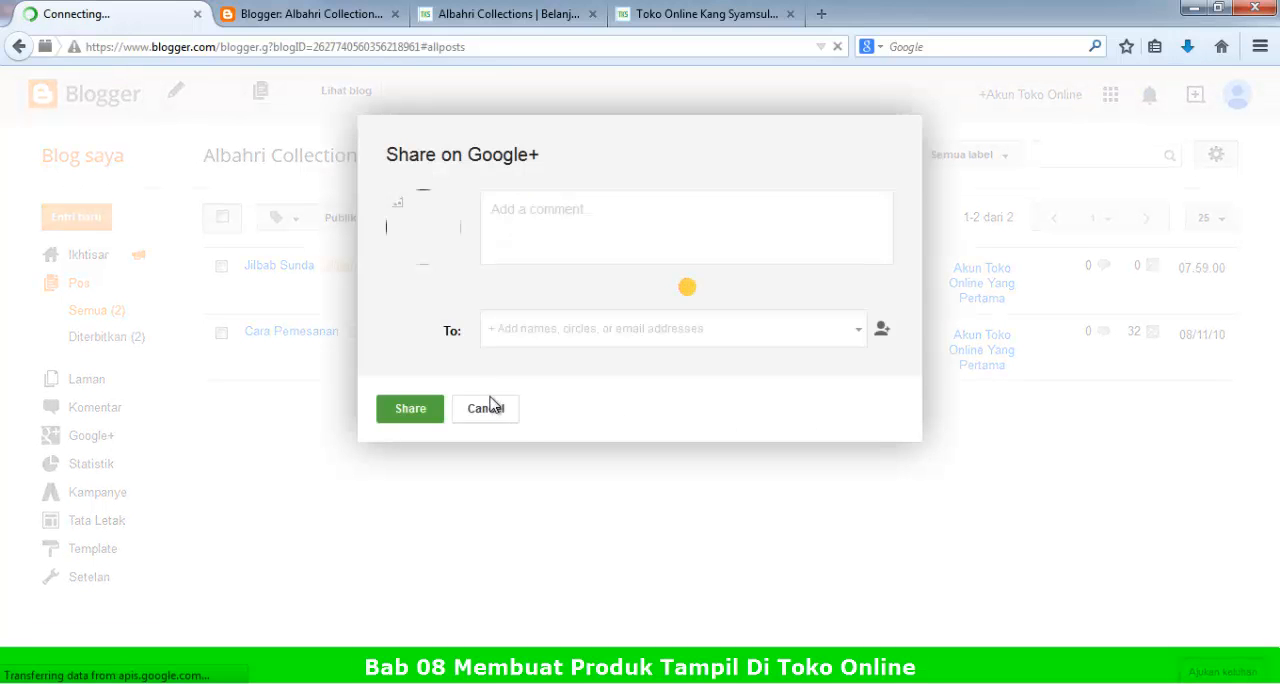
pyautogui.click(488, 408)
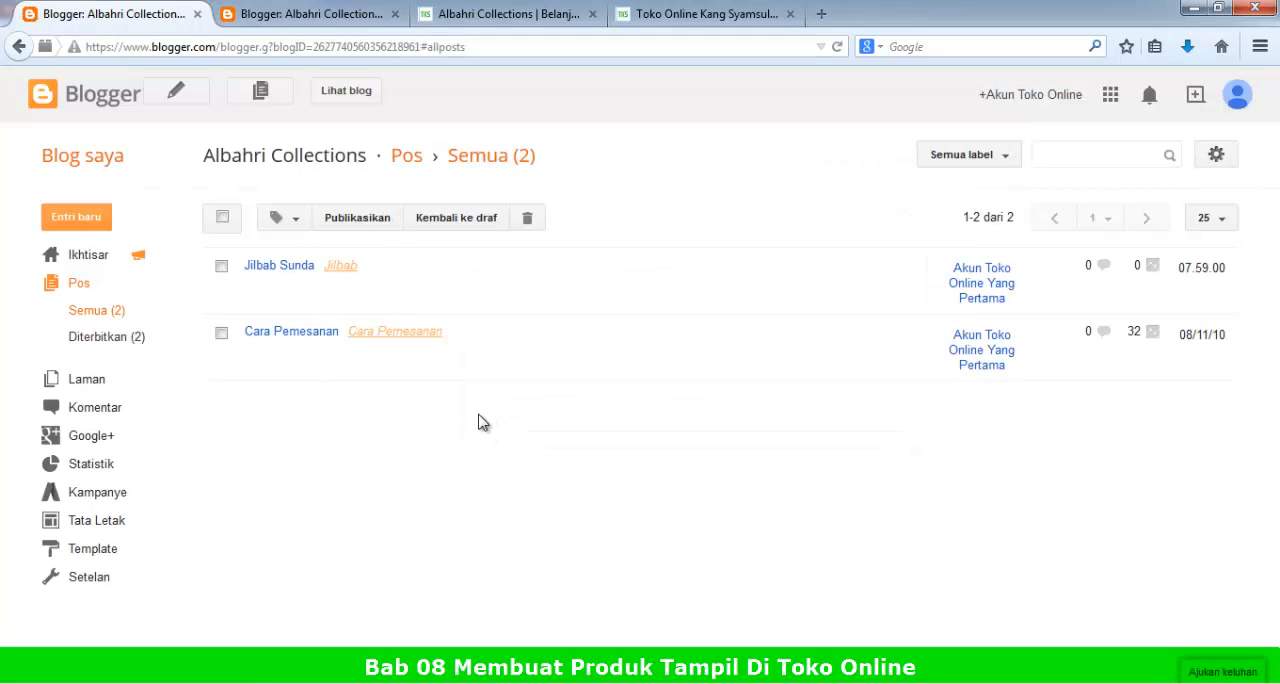
# Step: Reload the Albahri Collections store page and look over its product listings and categories
pyautogui.click(512, 13)
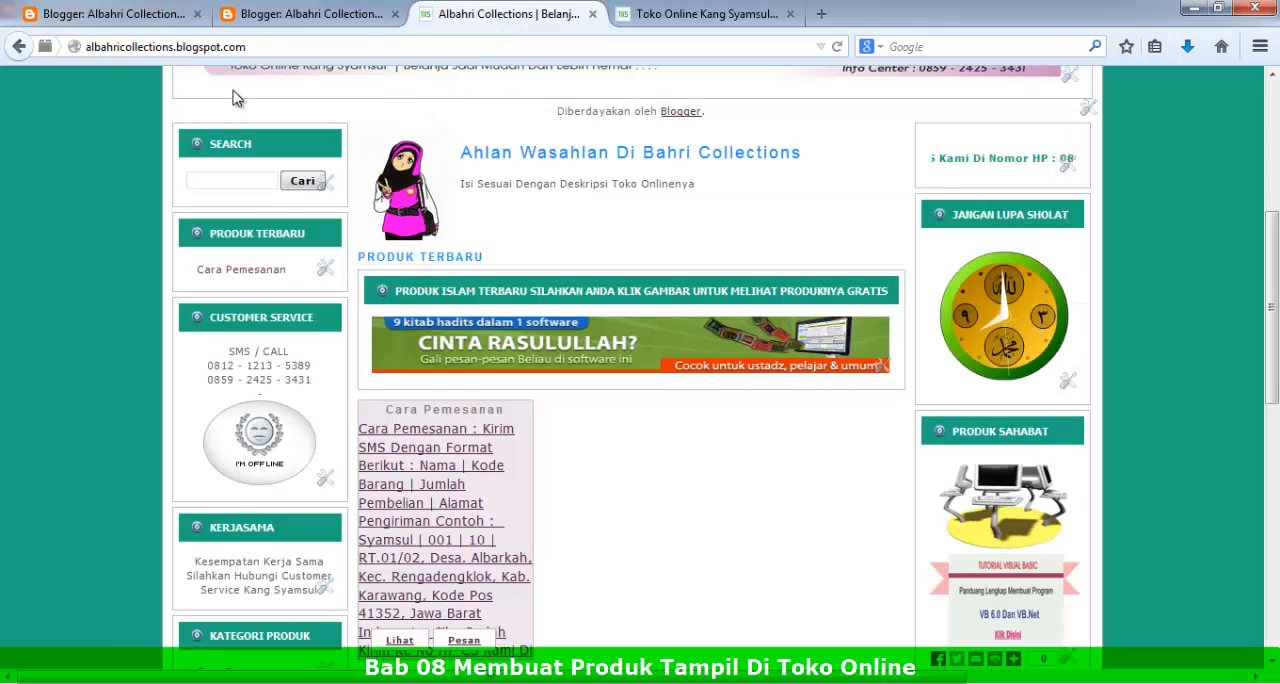
pyautogui.click(838, 47)
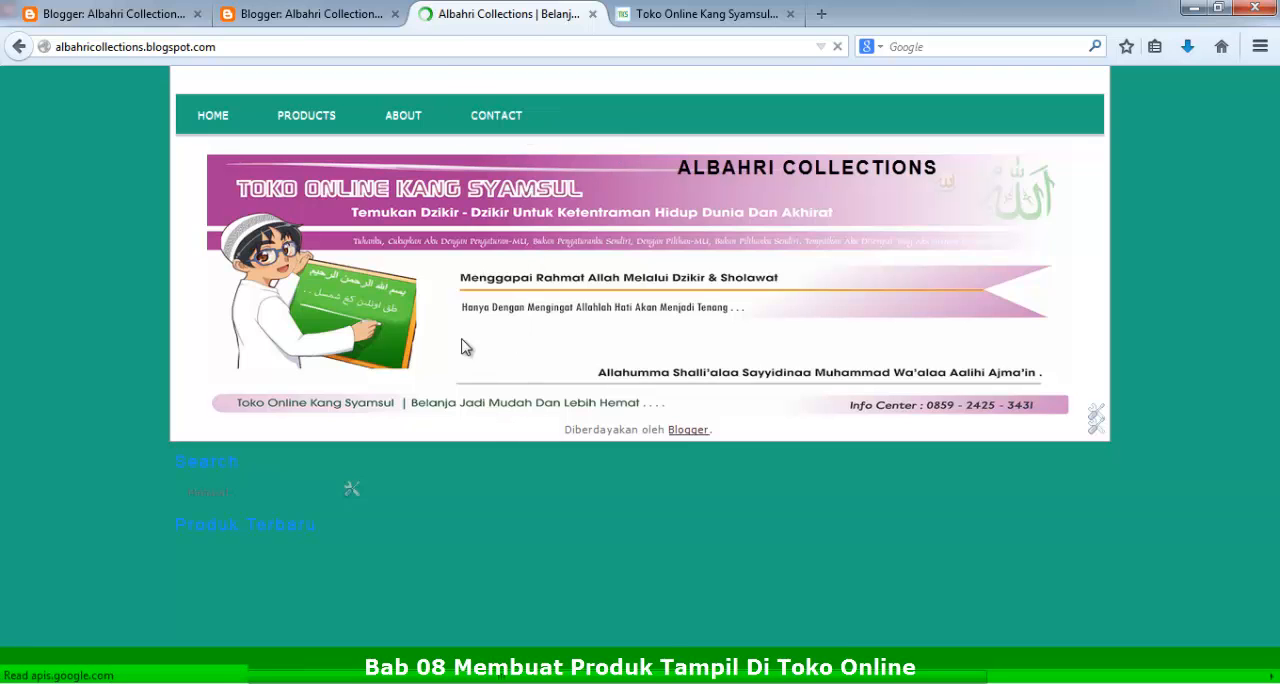
pyautogui.moveTo(414, 124)
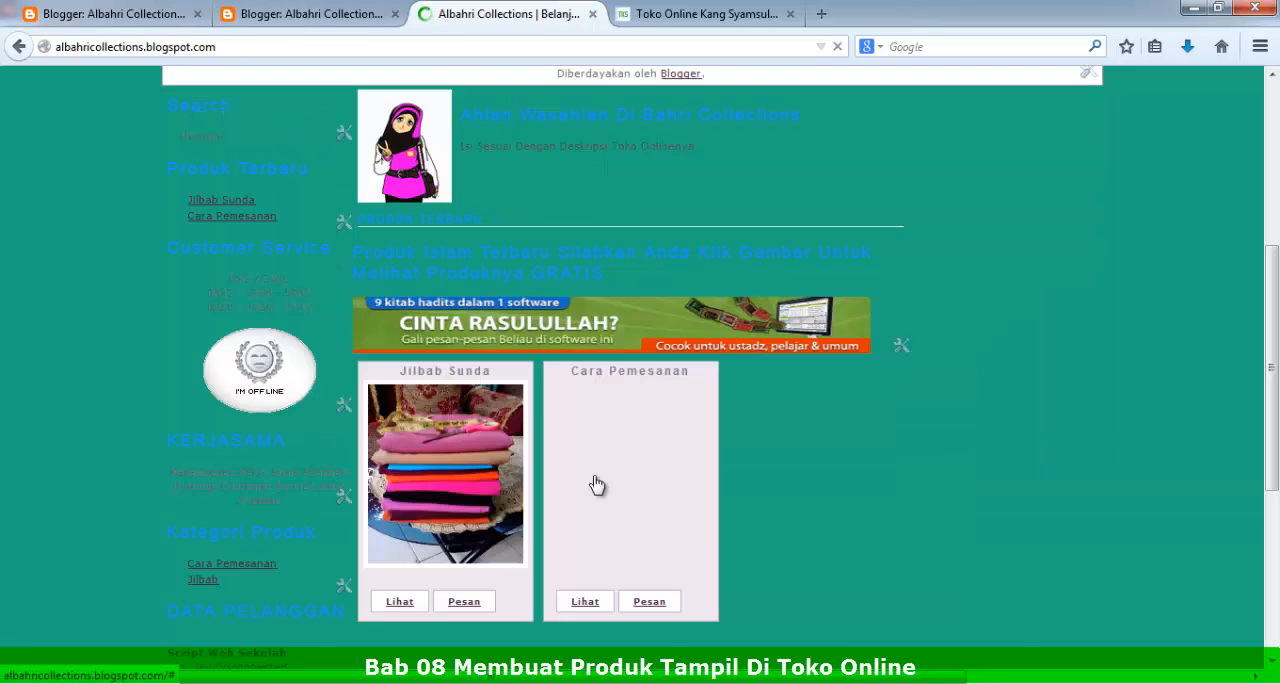
pyautogui.scroll(-3, 446, 455)
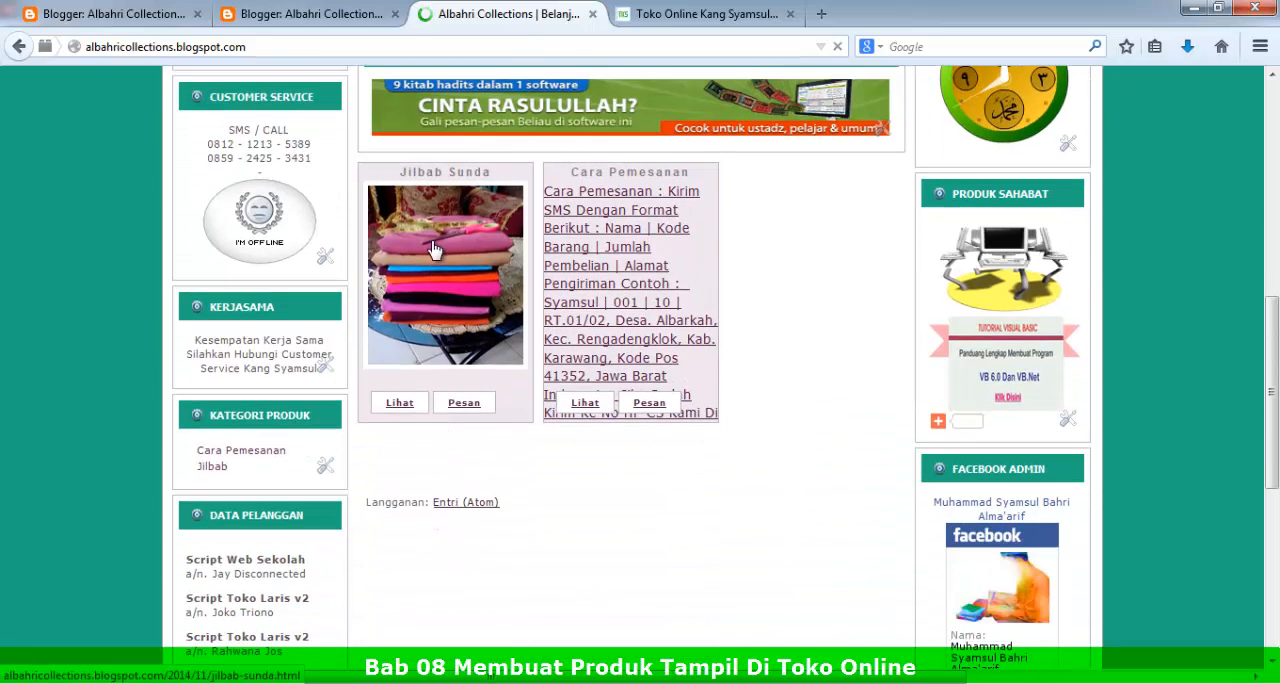
# Step: Open the Jilbab Sunda product page from the store and review its description, image, product details and ordering section
pyautogui.click(402, 411)
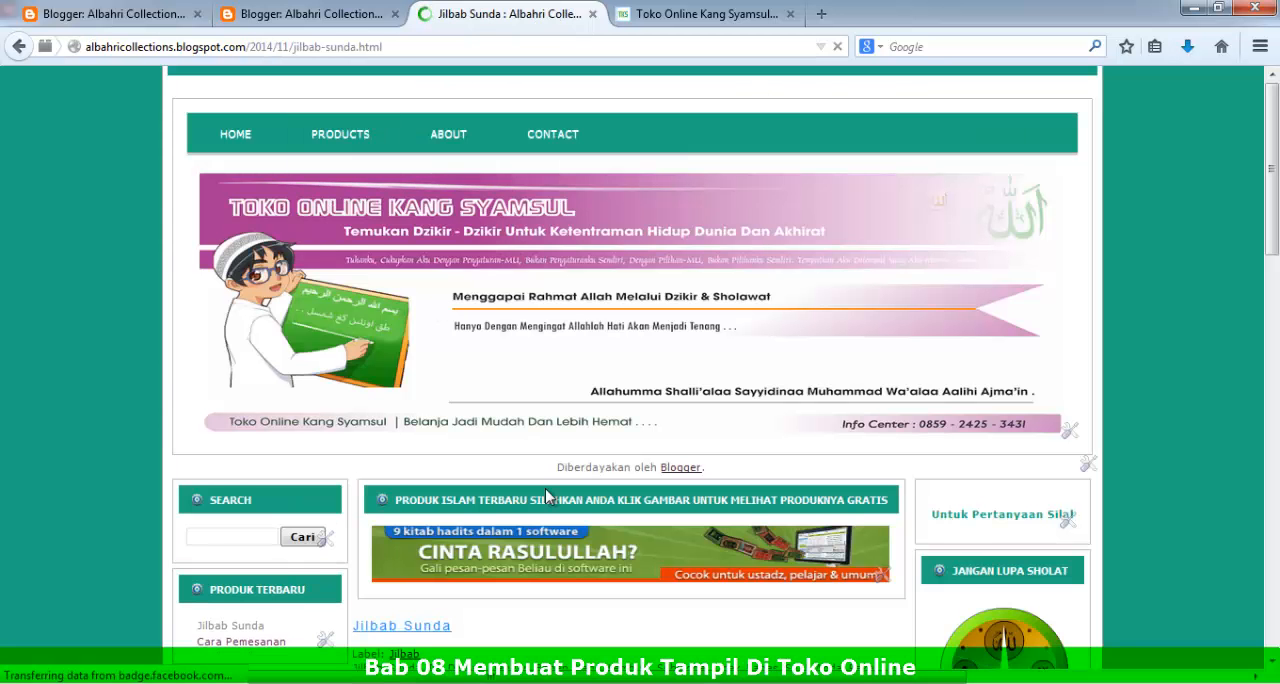
pyautogui.scroll(-6, 545, 488)
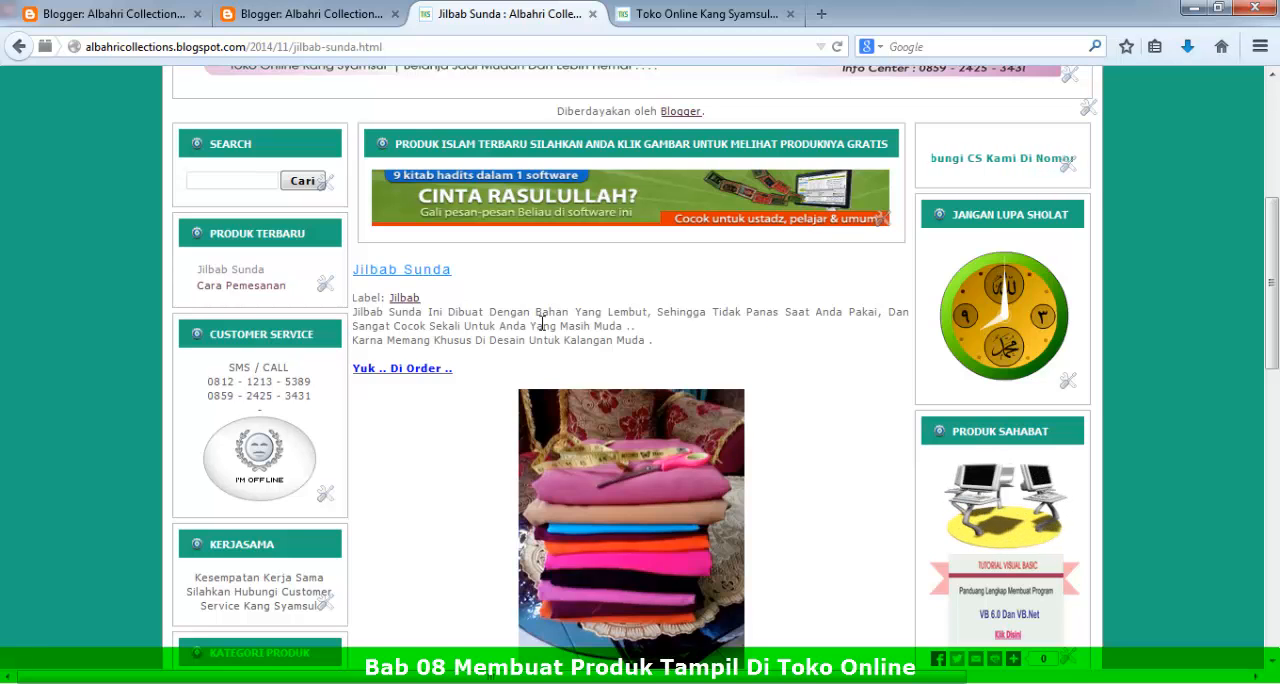
pyautogui.scroll(-2, 570, 513)
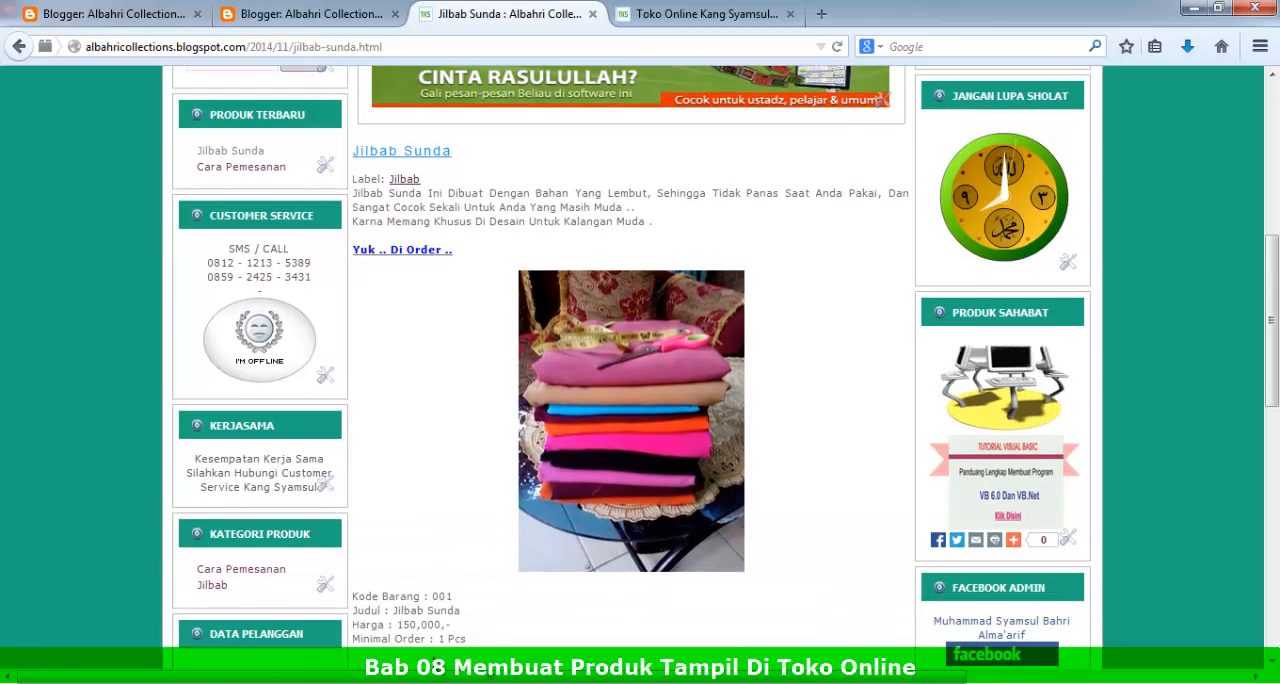
pyautogui.scroll(-4, 486, 452)
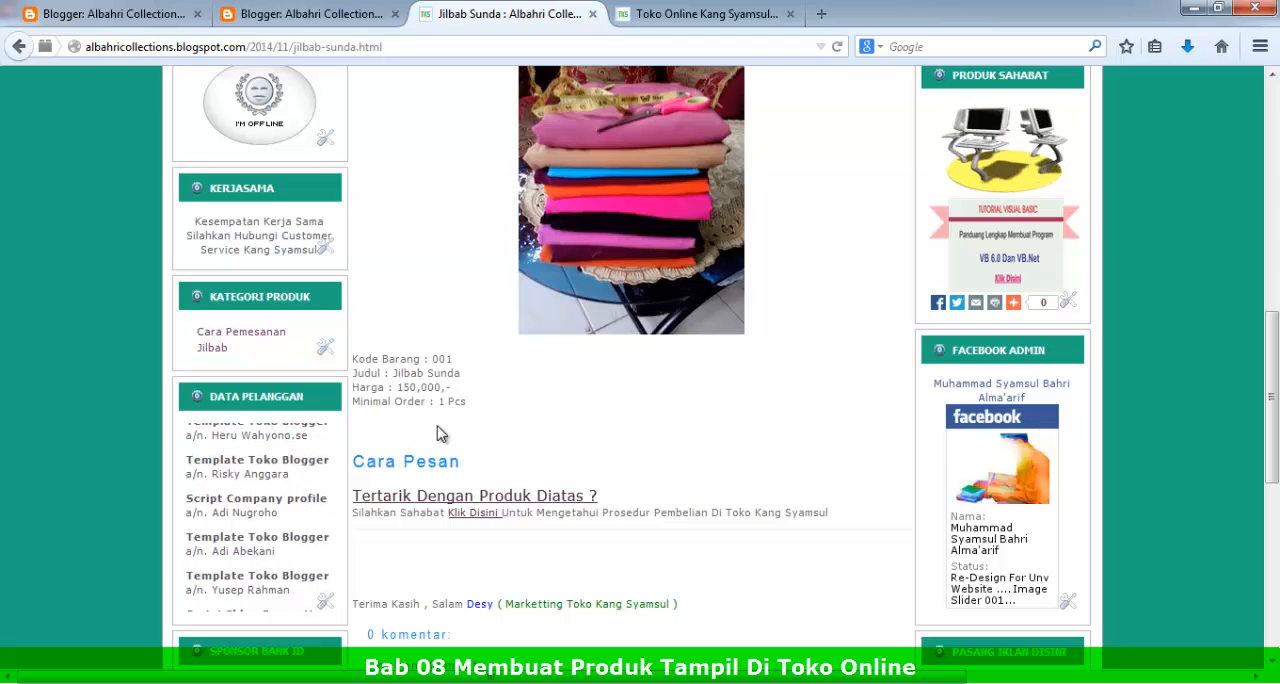
# Step: Open the Cara Pemesanan page linked from the product's Cara Pesan section and review its ordering instructions
pyautogui.click(479, 518)
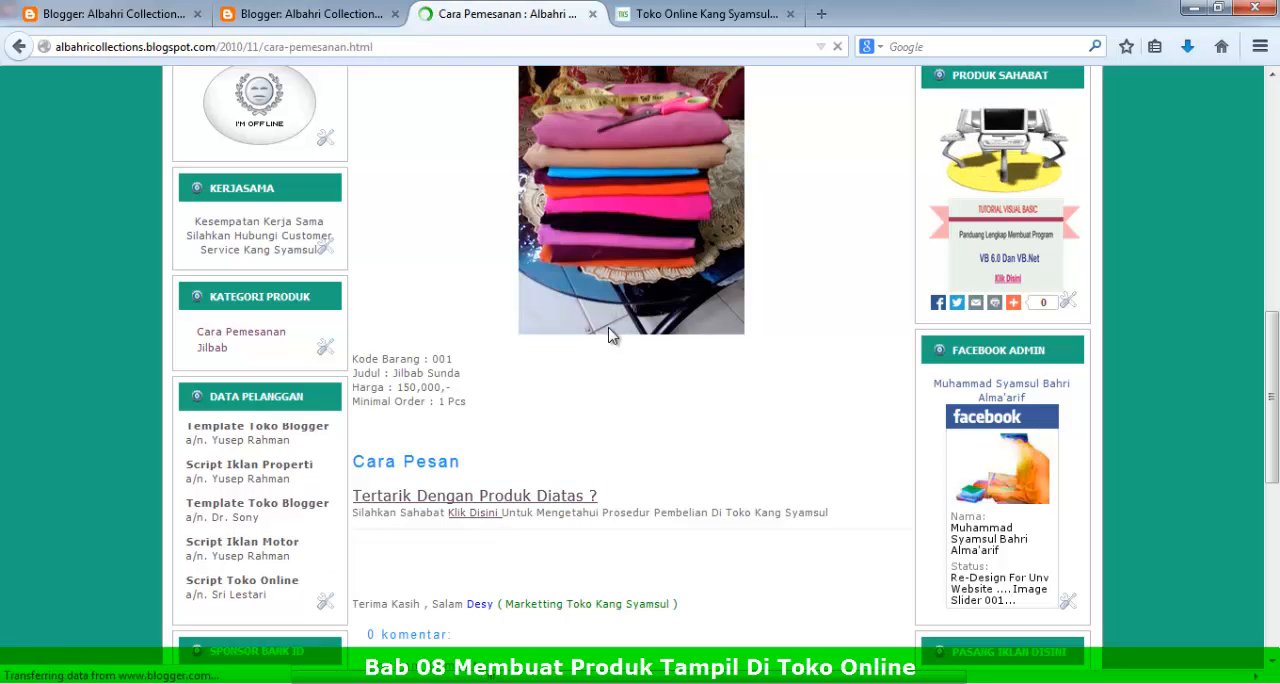
pyautogui.scroll(-3, 606, 352)
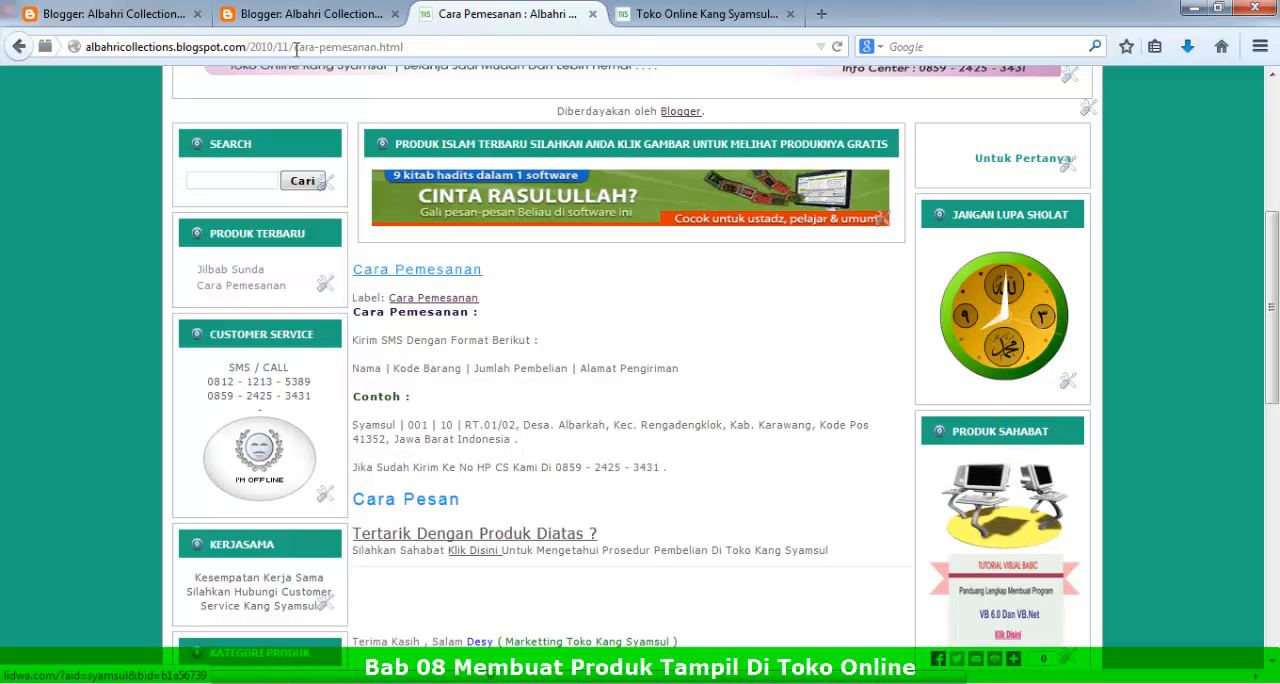
pyautogui.click(110, 14)
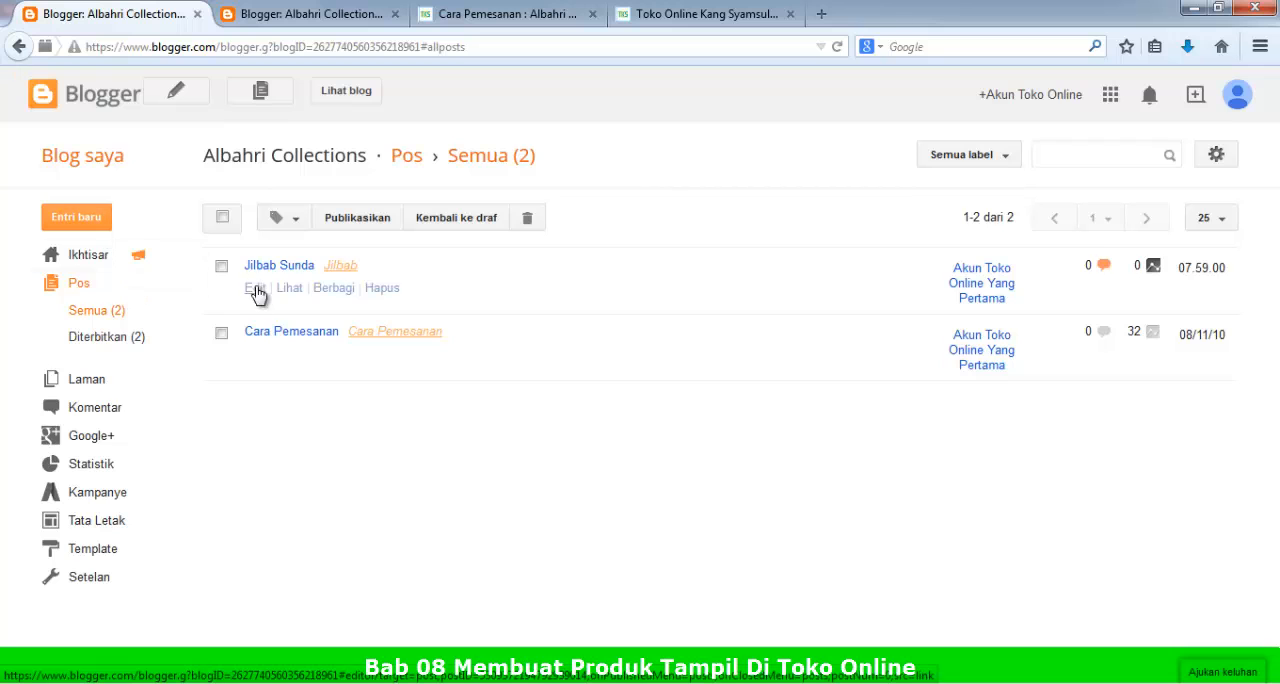
pyautogui.click(505, 14)
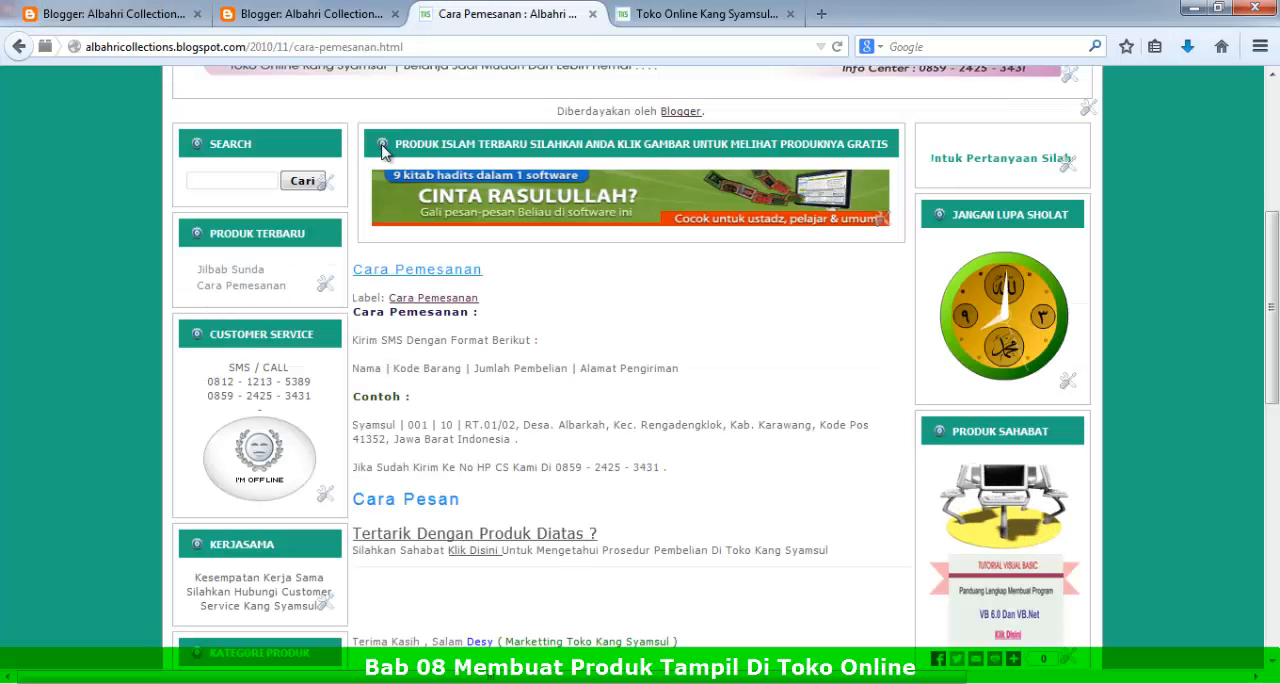
# Step: Return to the Jilbab Sunda product page and copy everything from its description through the Minimal Order line
pyautogui.click(19, 46)
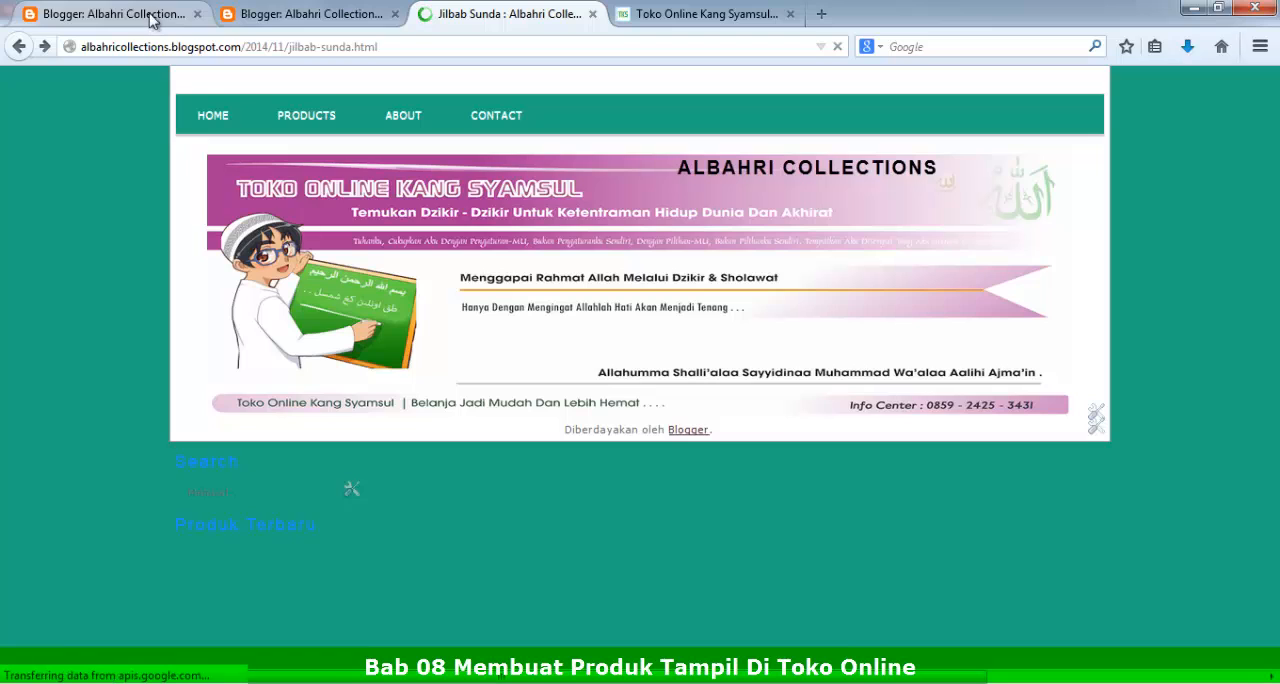
pyautogui.click(330, 46)
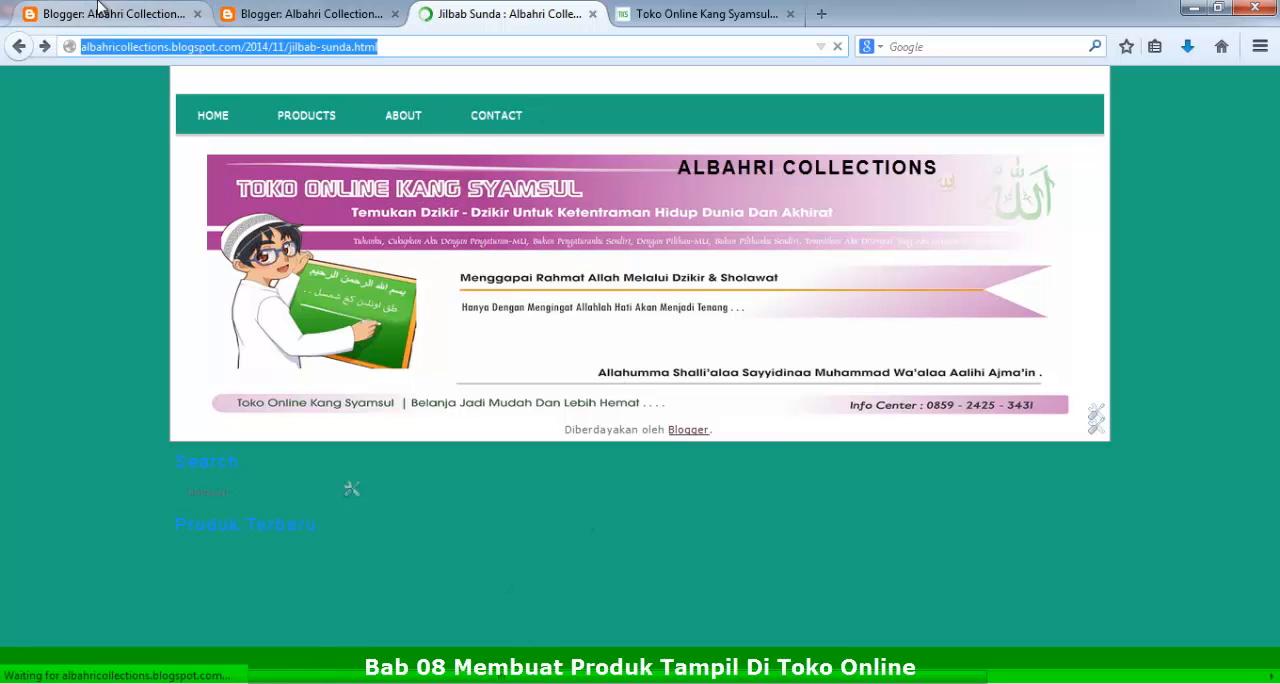
pyautogui.scroll(5, 366, 163)
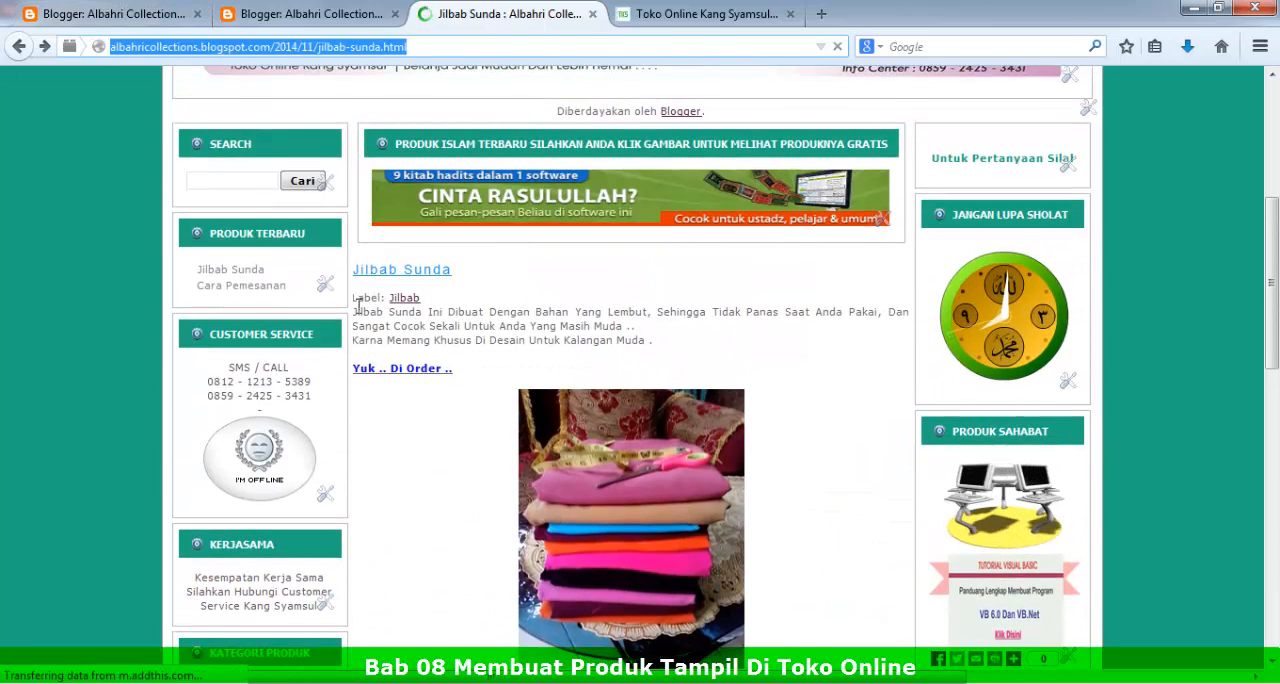
pyautogui.moveTo(355, 312); pyautogui.dragTo(480, 518)
pyautogui.hotkey('ctrl', 'c')
pyautogui.scroll(-10, 480, 520)
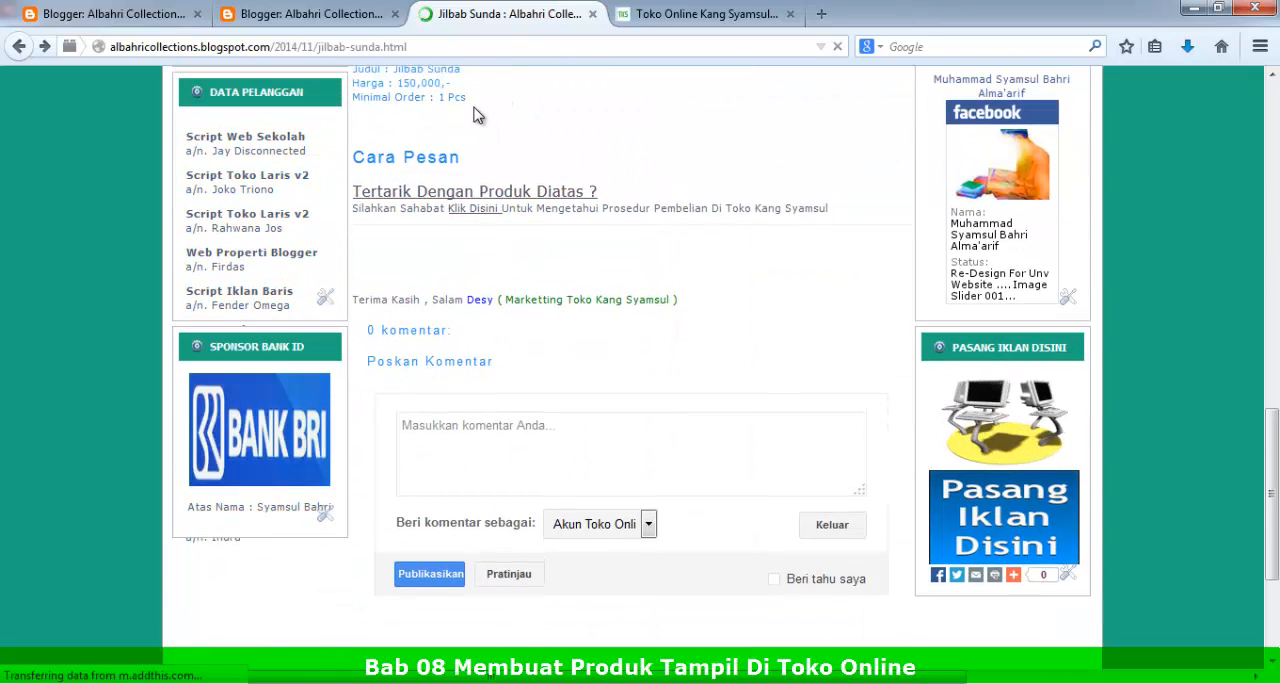
# Step: Paste the copied product content into a new Notepad document and copy all of the resulting plain text
pyautogui.click(22, 682)
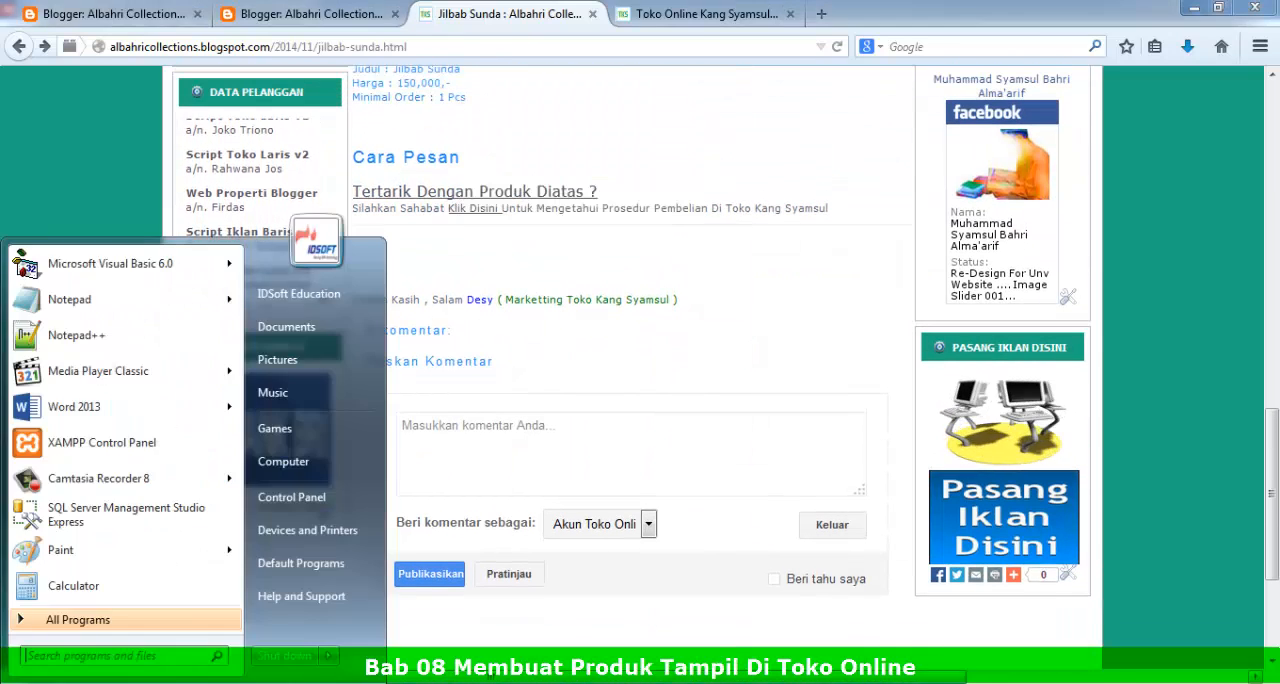
pyautogui.click(64, 302)
pyautogui.rightClick(481, 371)
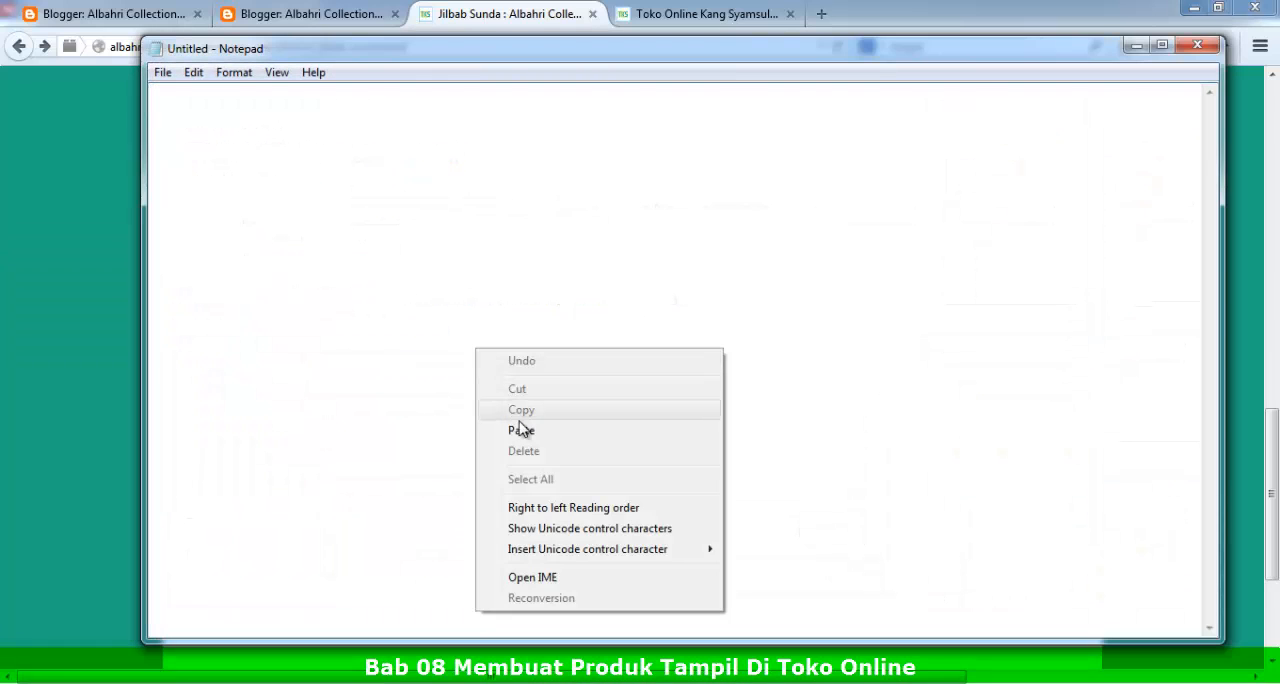
pyautogui.click(523, 429)
pyautogui.moveTo(316, 228); pyautogui.dragTo(139, 77)
pyautogui.rightClick(204, 104)
pyautogui.click(249, 165)
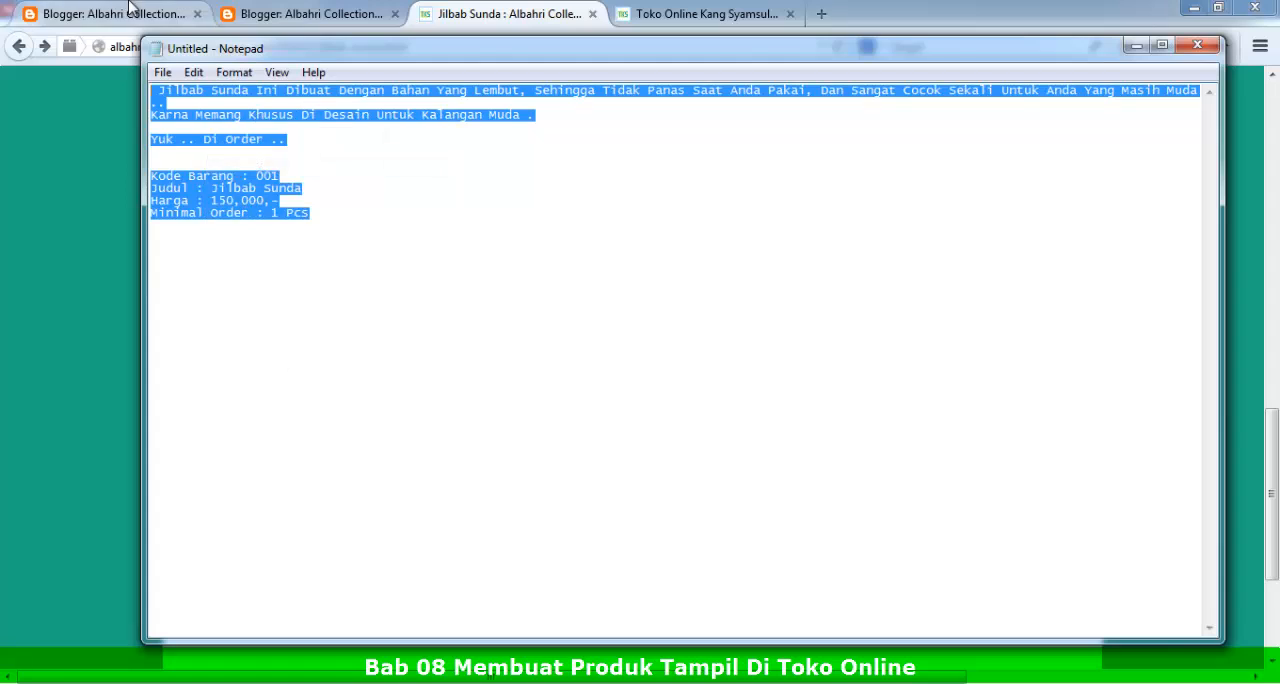
# Step: Paste the plain product text into a new Blogger post and add blank lines between "Yuk .. Di Order .." and the product details
pyautogui.click(110, 14)
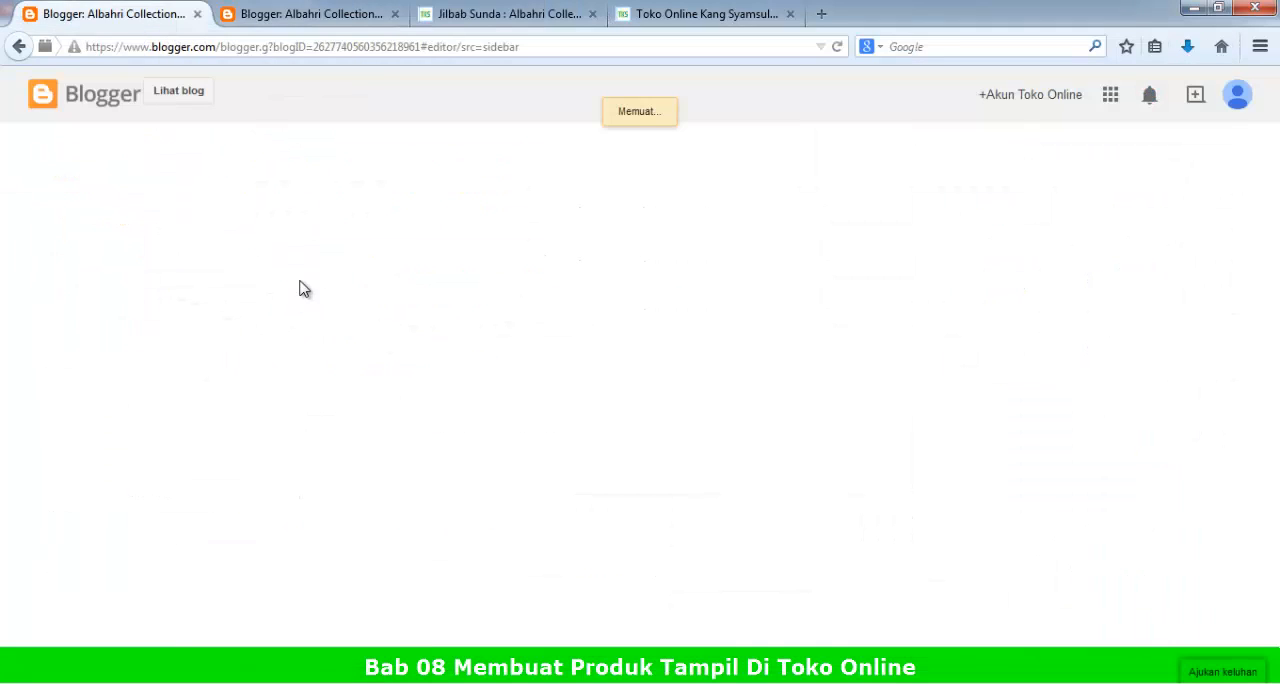
pyautogui.rightClick(269, 271)
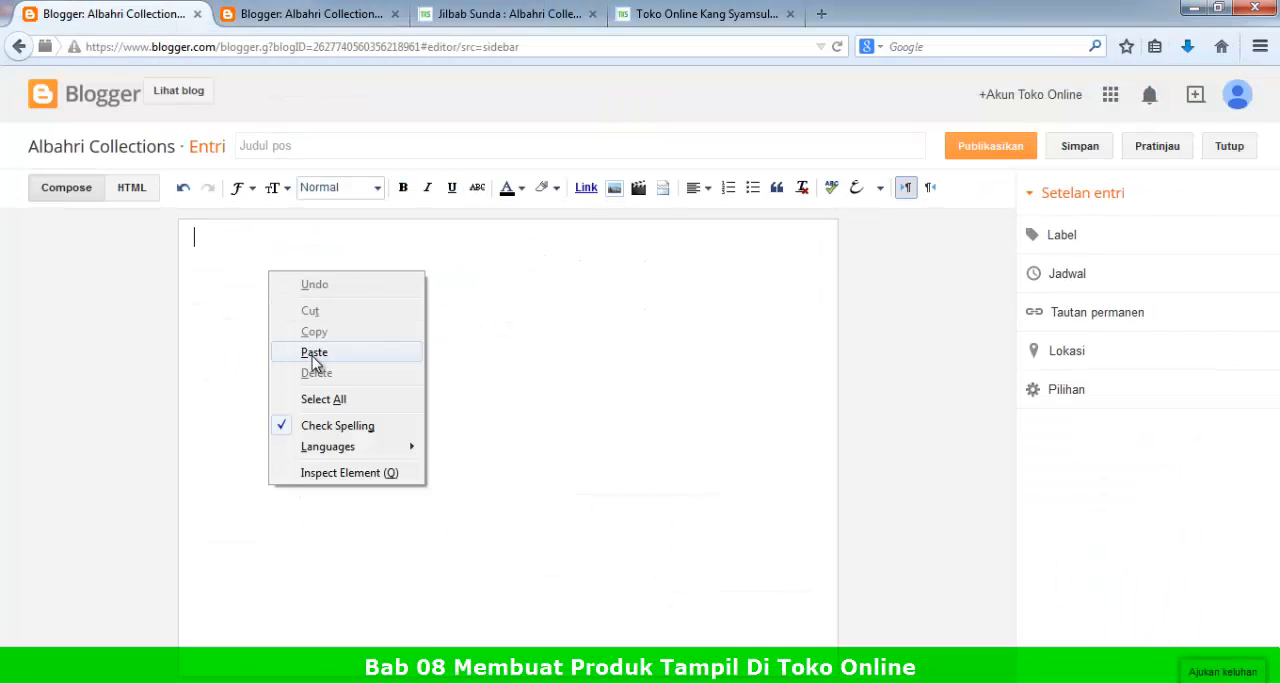
pyautogui.click(314, 352)
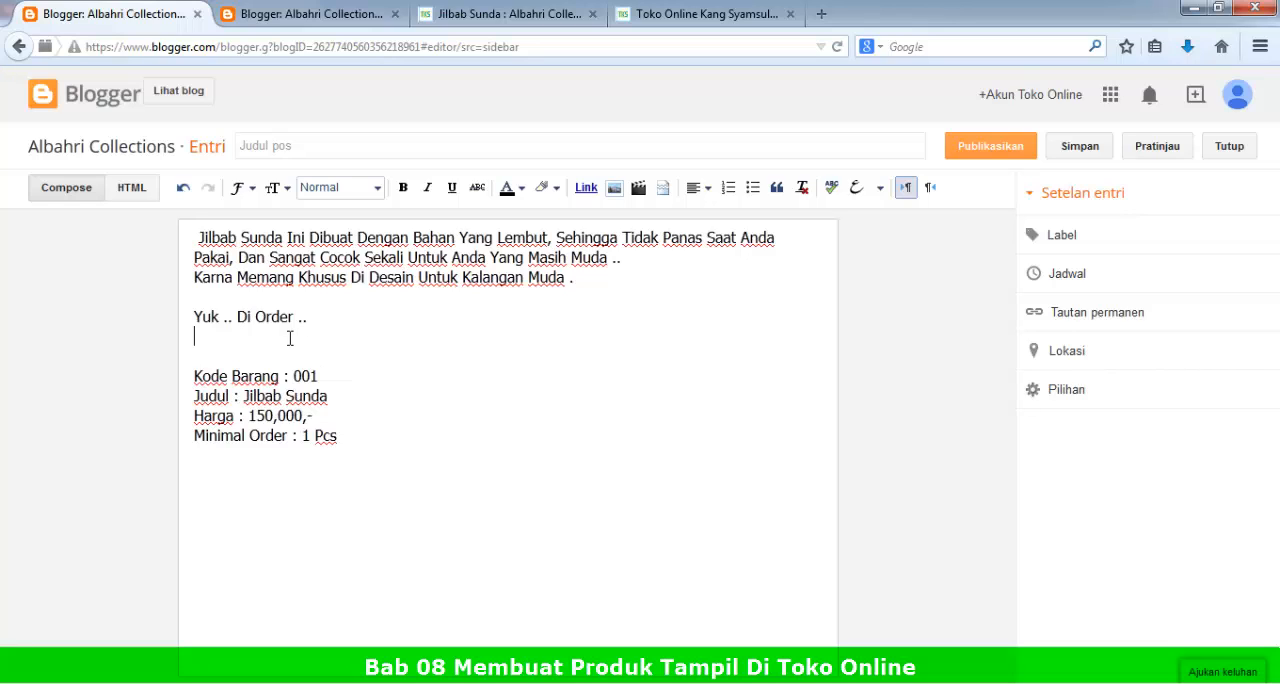
pyautogui.press('Return')
pyautogui.press('Return')
pyautogui.press('Return')
pyautogui.press('Return')
pyautogui.press('Return')
pyautogui.press('Return')
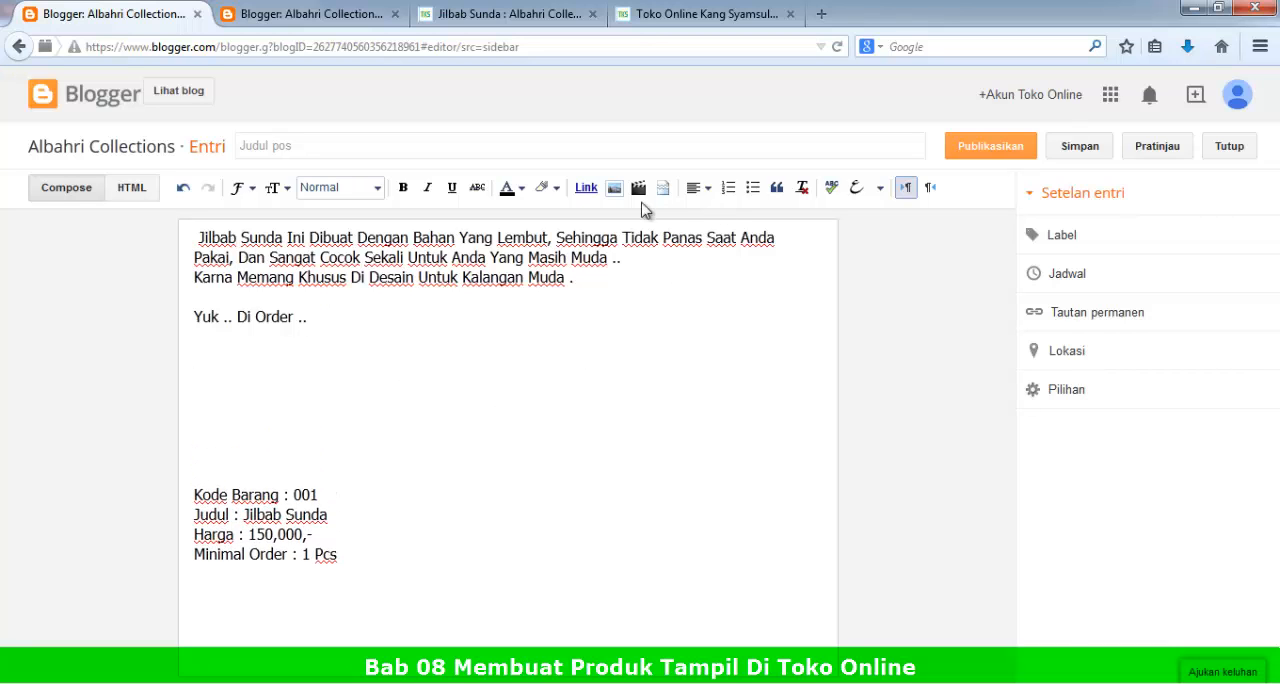
# Step: Upload Batik 01.jpg from the Sample Products folder and insert it into the post above the product details
pyautogui.click(614, 187)
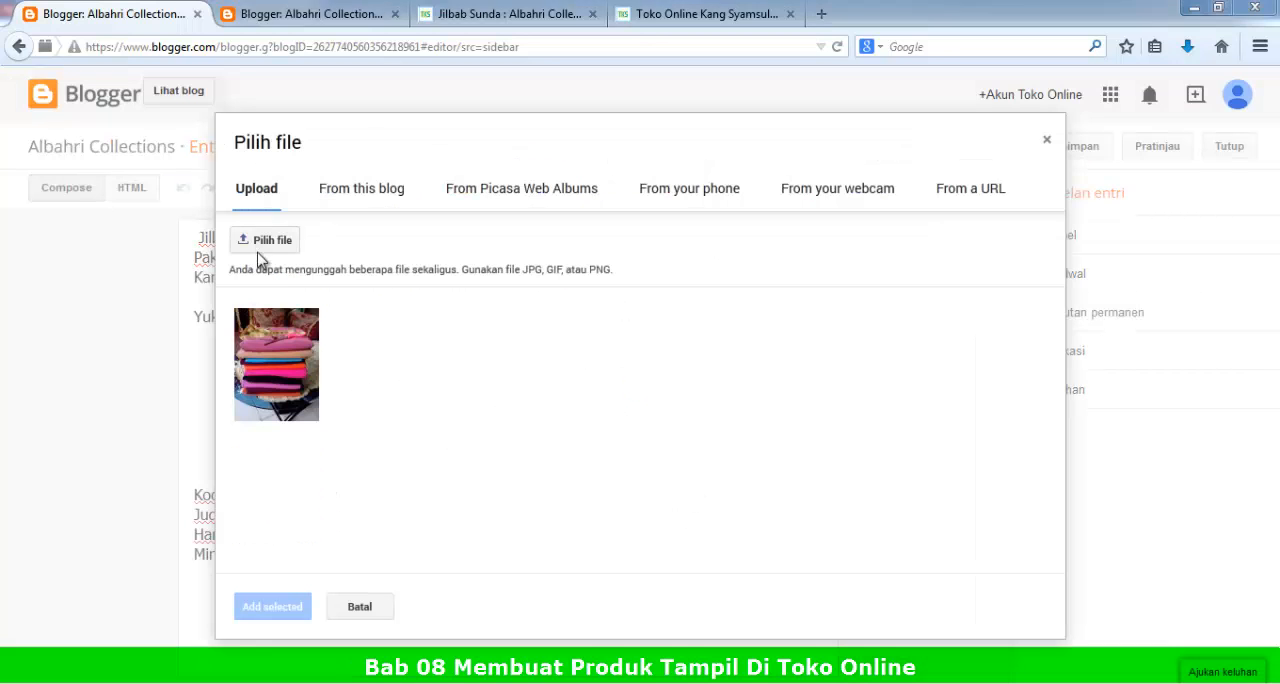
pyautogui.click(264, 242)
pyautogui.click(352, 194)
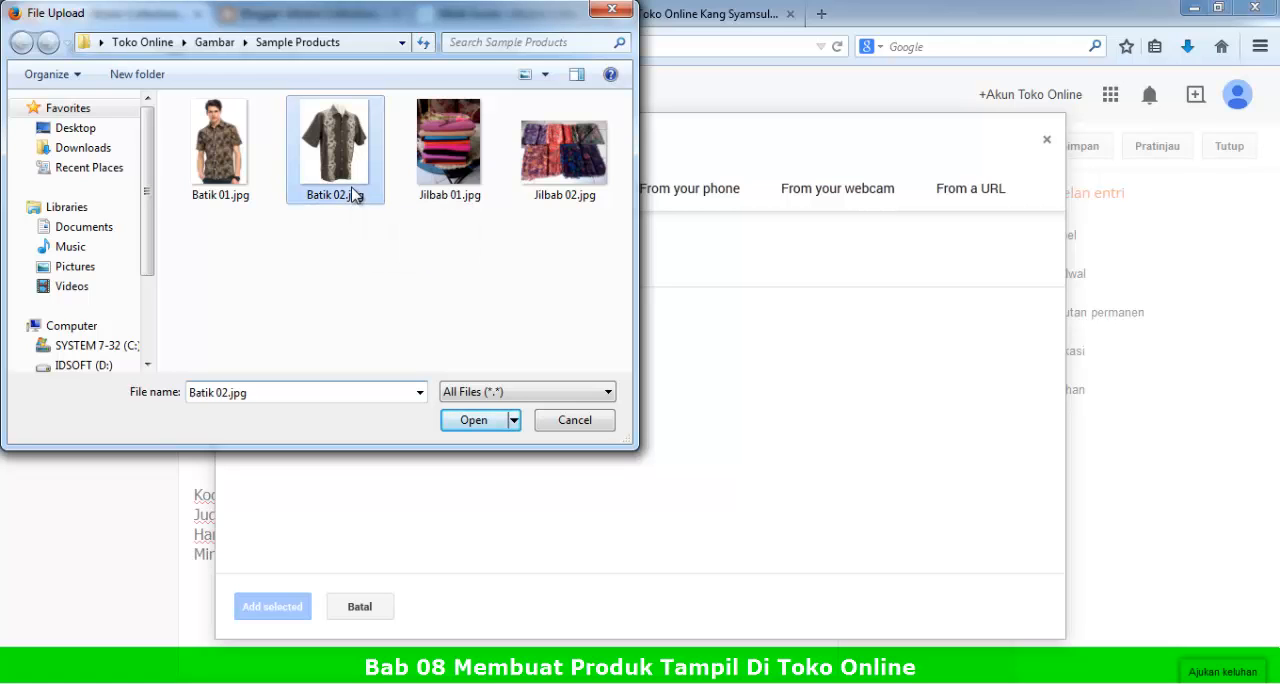
pyautogui.click(222, 160)
pyautogui.click(474, 422)
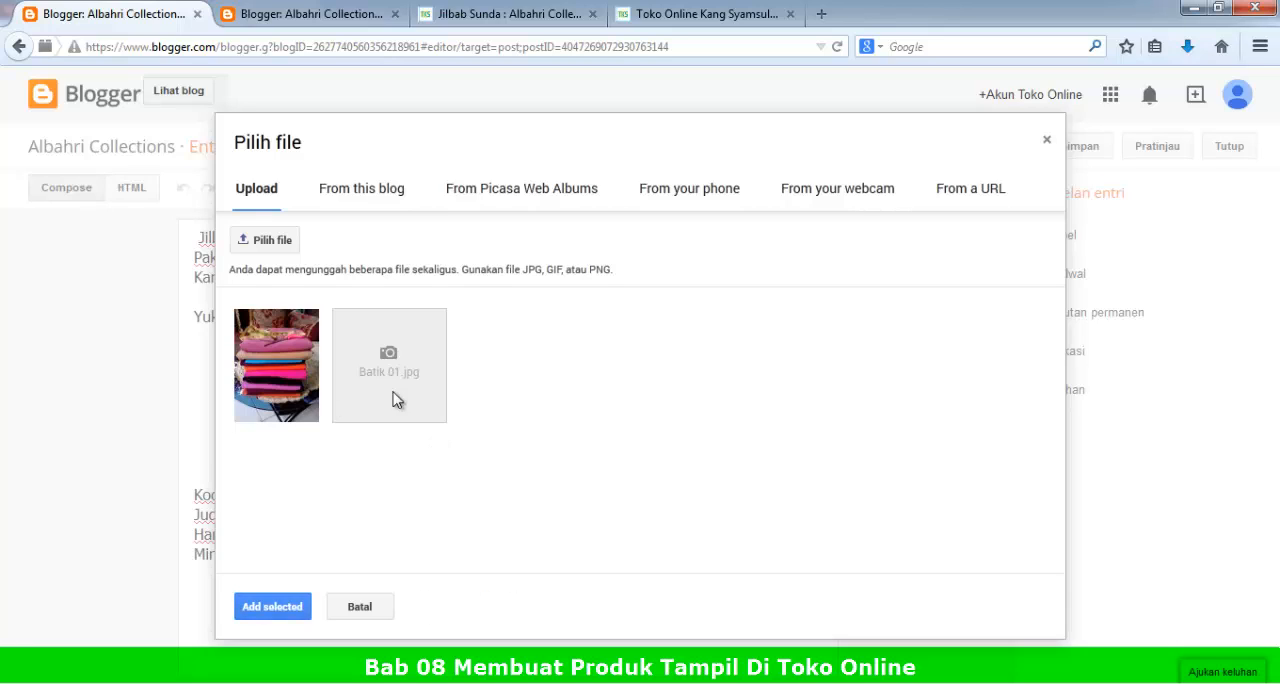
pyautogui.click(365, 365)
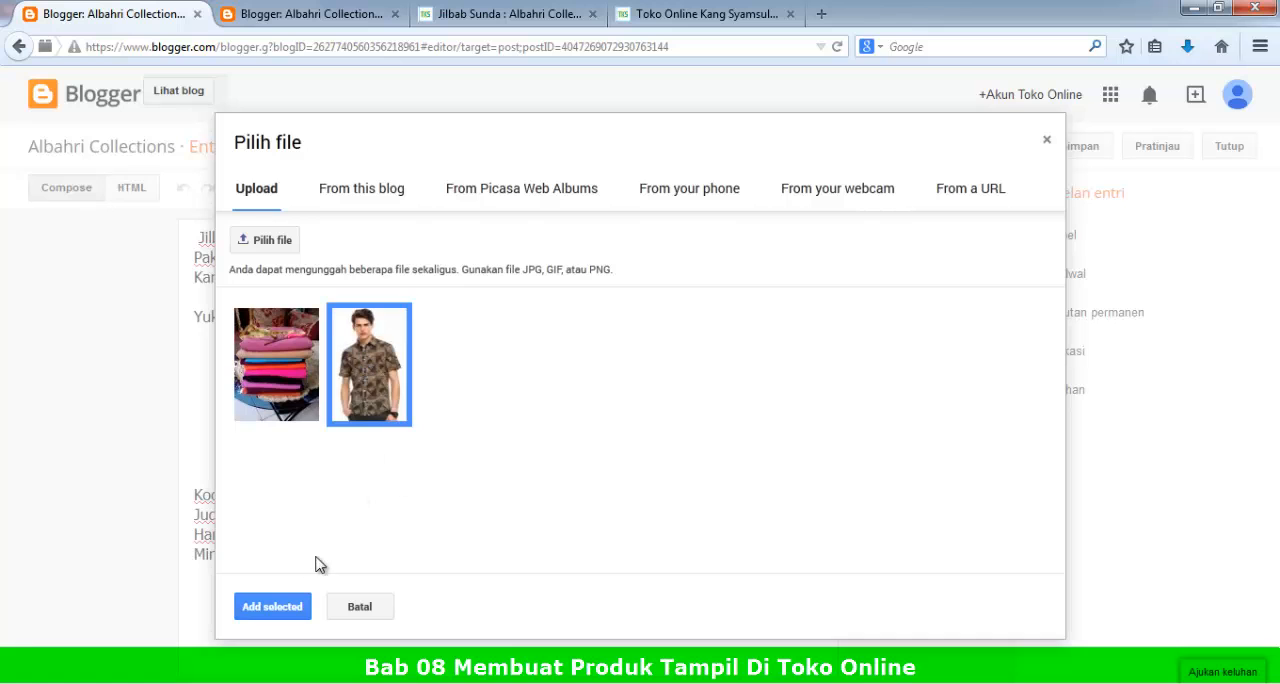
pyautogui.click(272, 606)
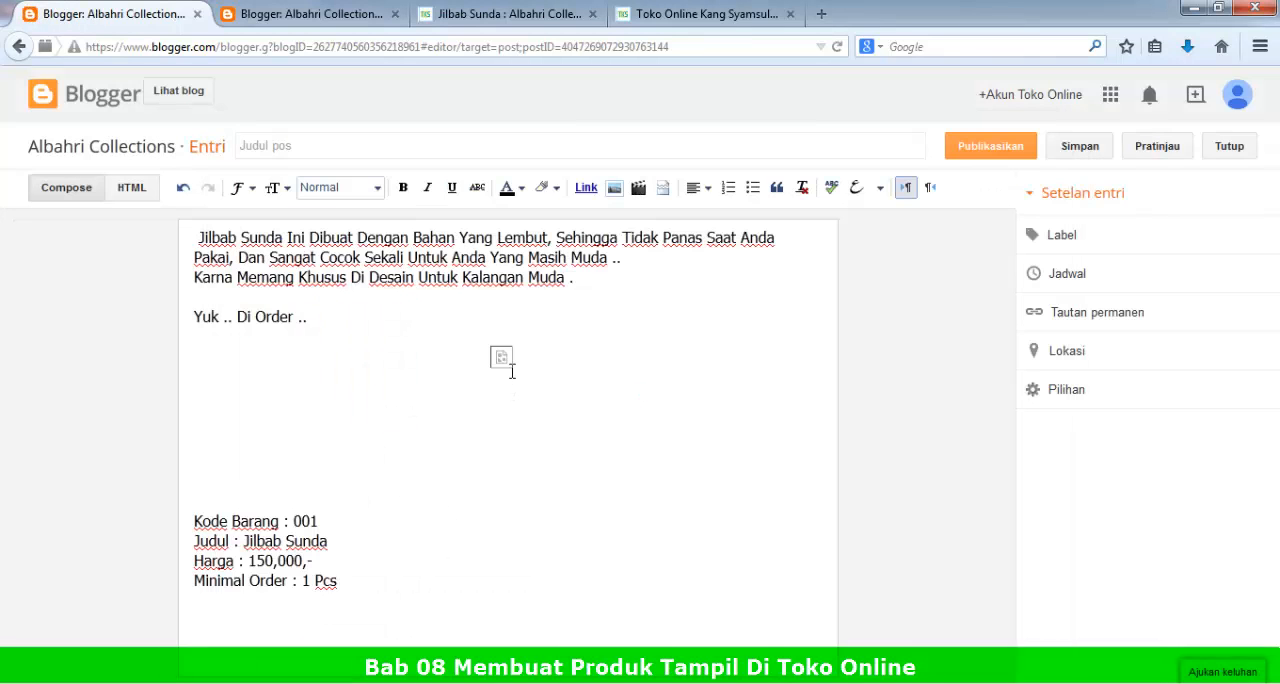
pyautogui.scroll(-4, 301, 570)
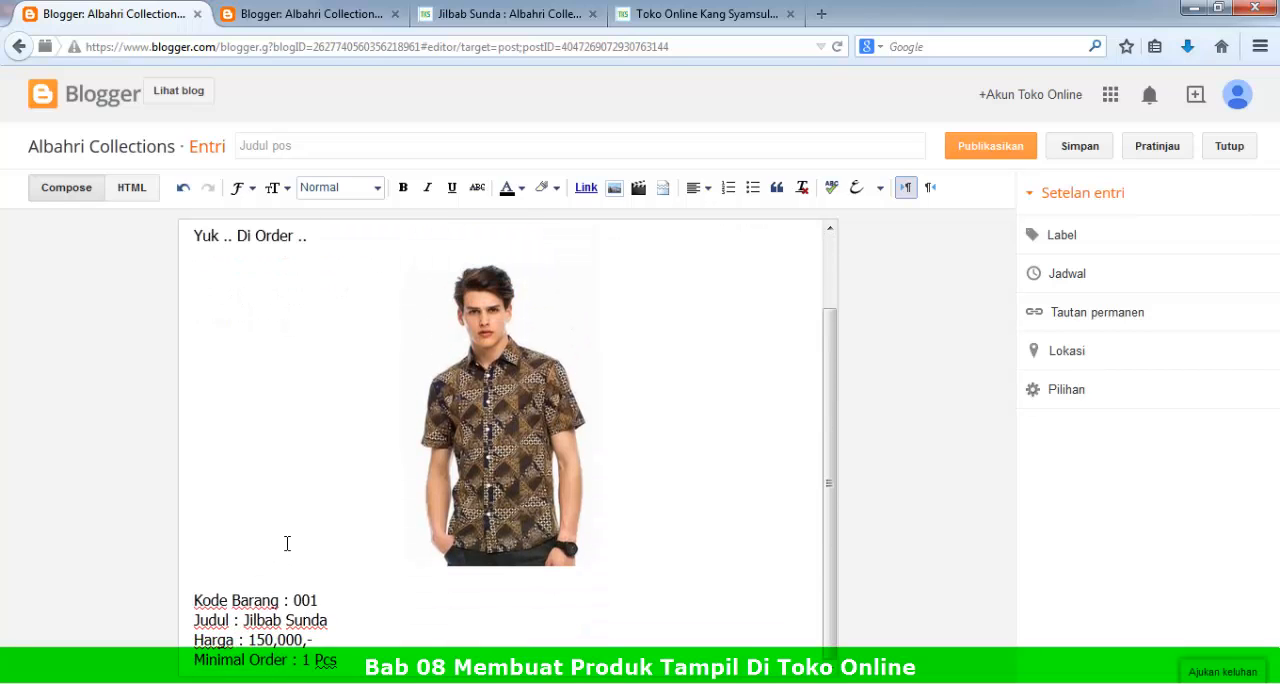
pyautogui.scroll(2, 308, 510)
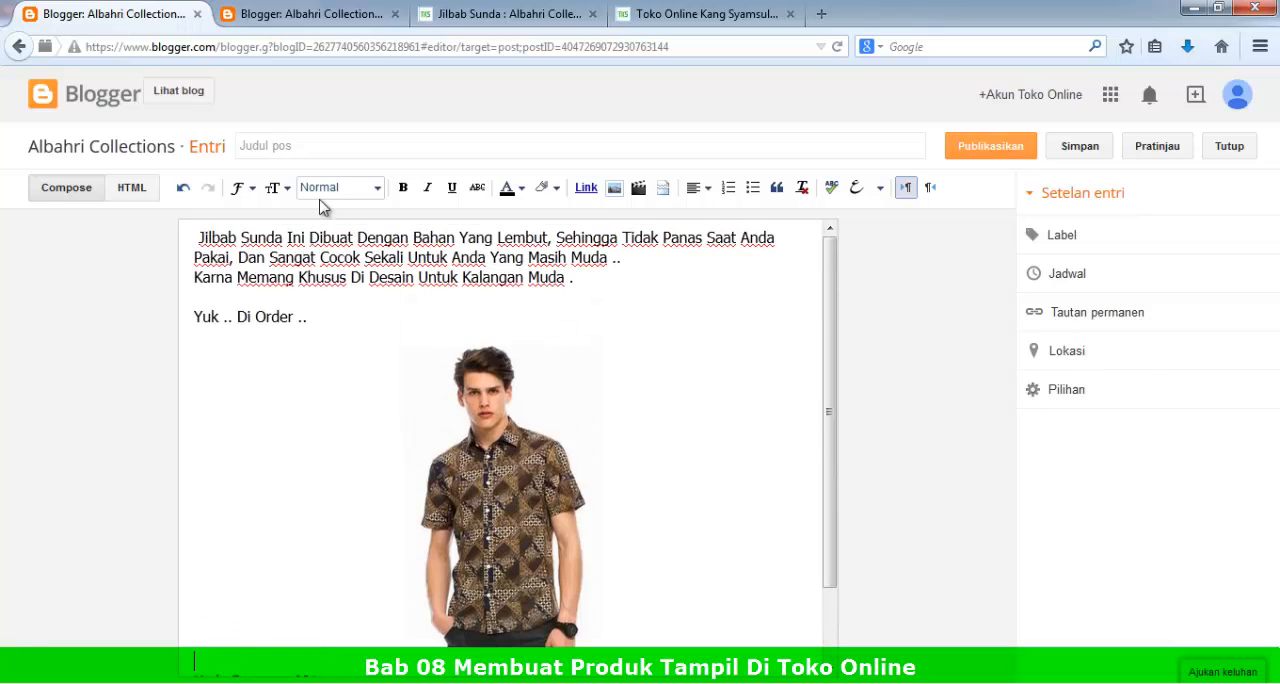
# Step: Title the post Batik Sunda and assign it the label Batik
pyautogui.click(312, 145)
pyautogui.click(1064, 242)
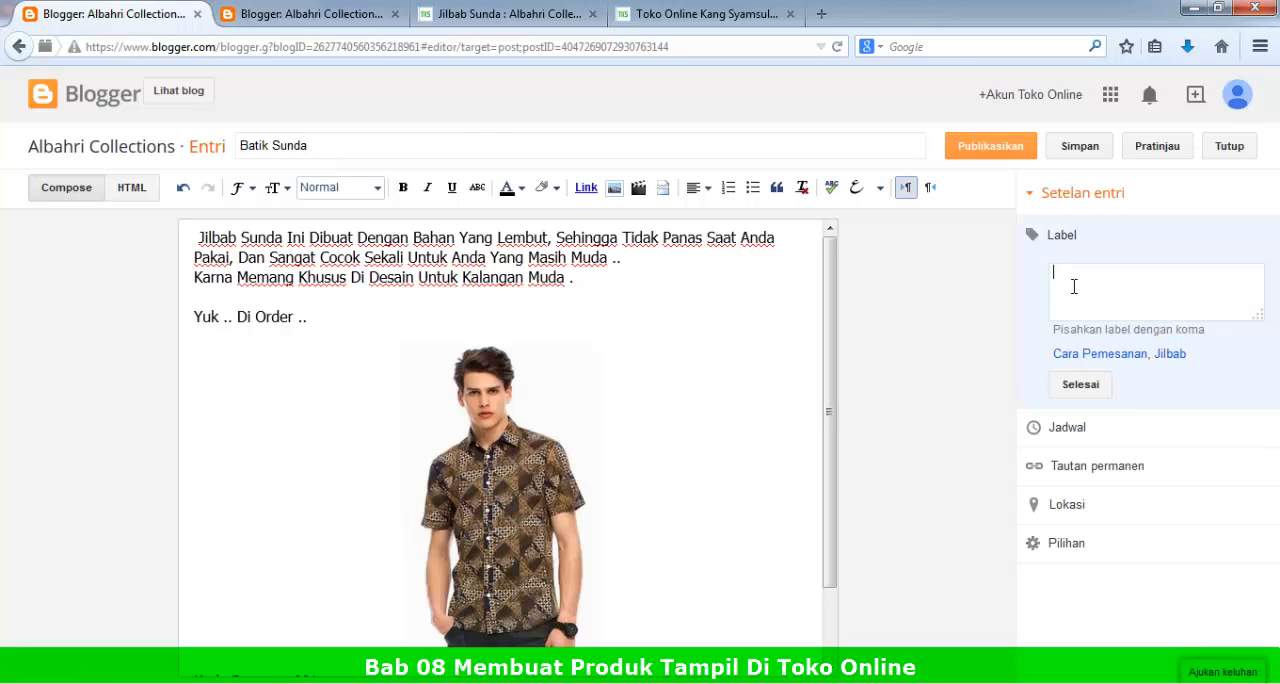
pyautogui.write('Ba')
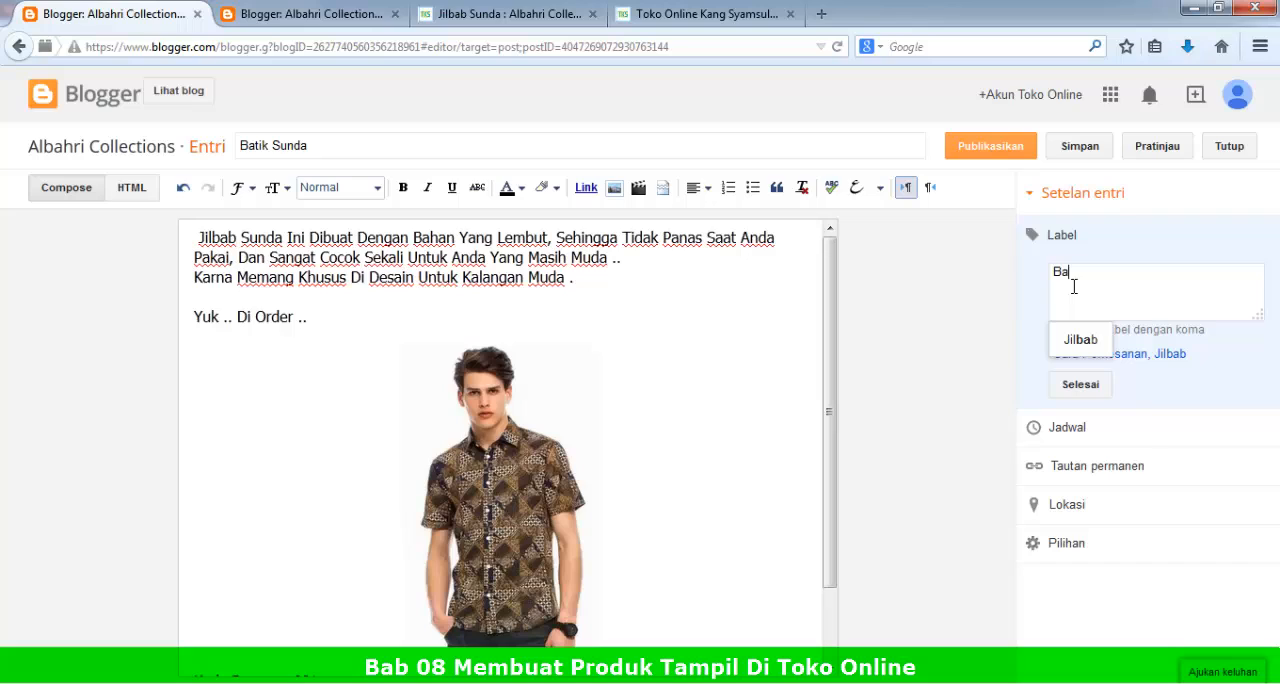
pyautogui.write('tik')
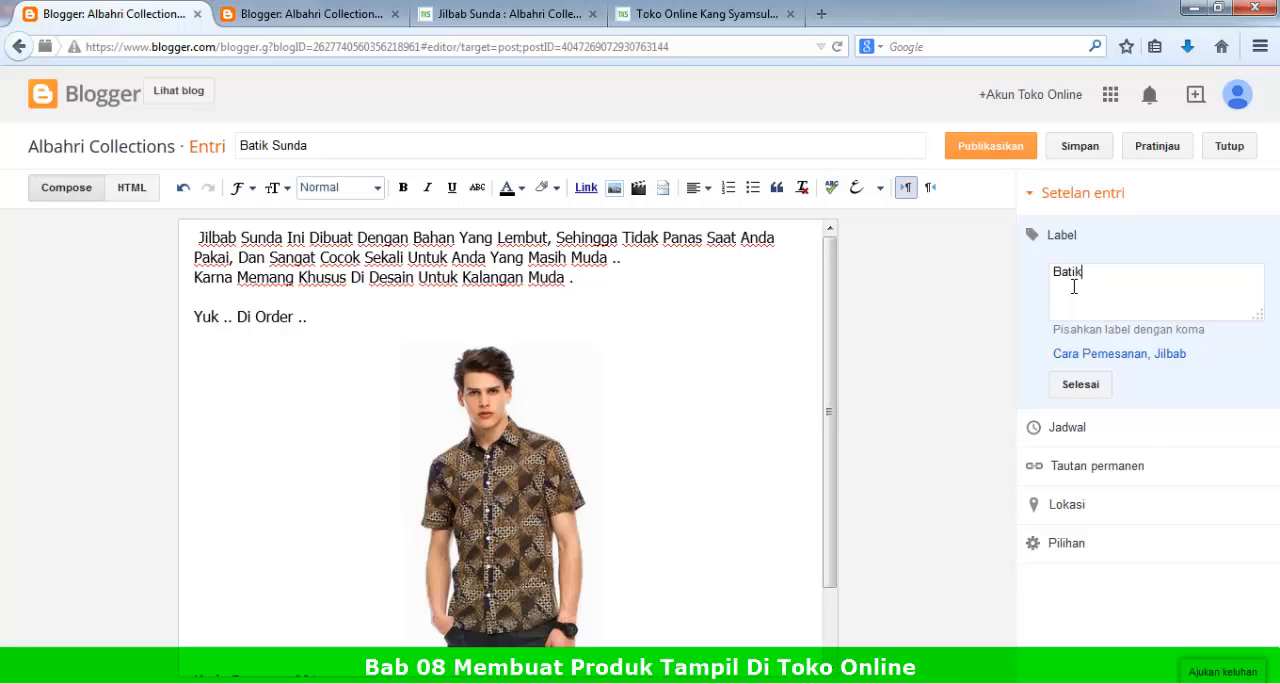
pyautogui.click(1072, 388)
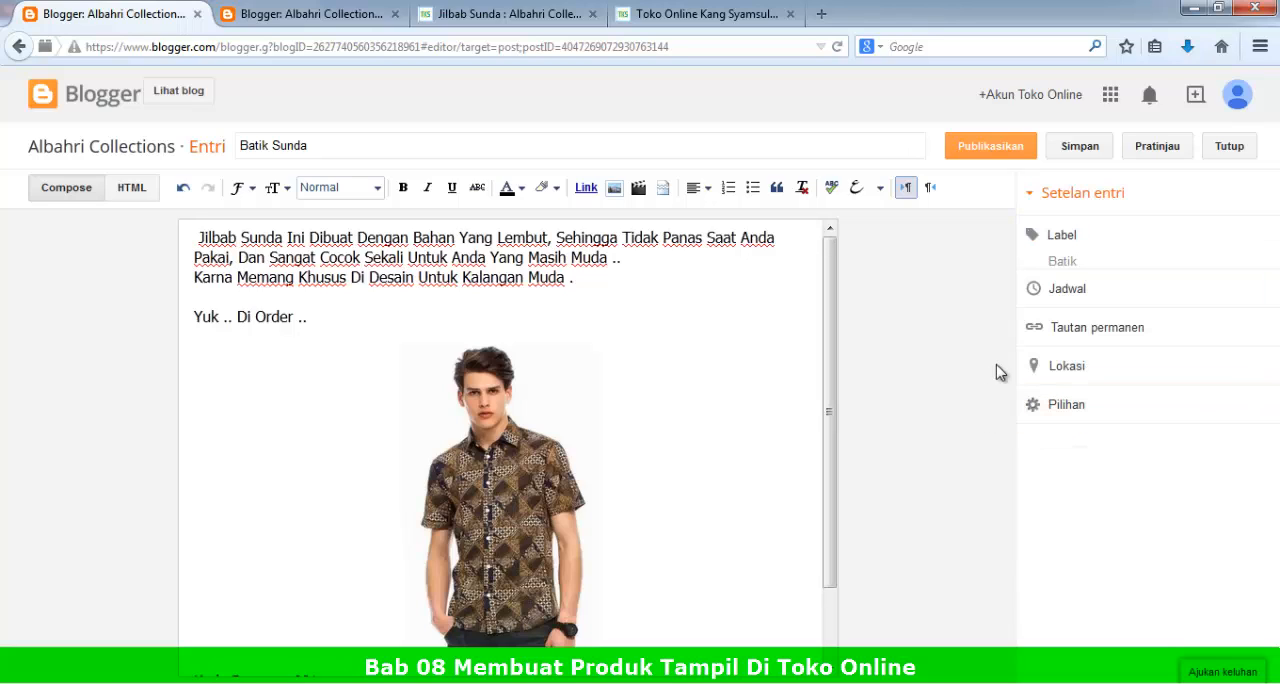
# Step: Set the post's schedule to the custom date 9 Nov 2014 at 08:01
pyautogui.click(1058, 295)
pyautogui.click(1070, 340)
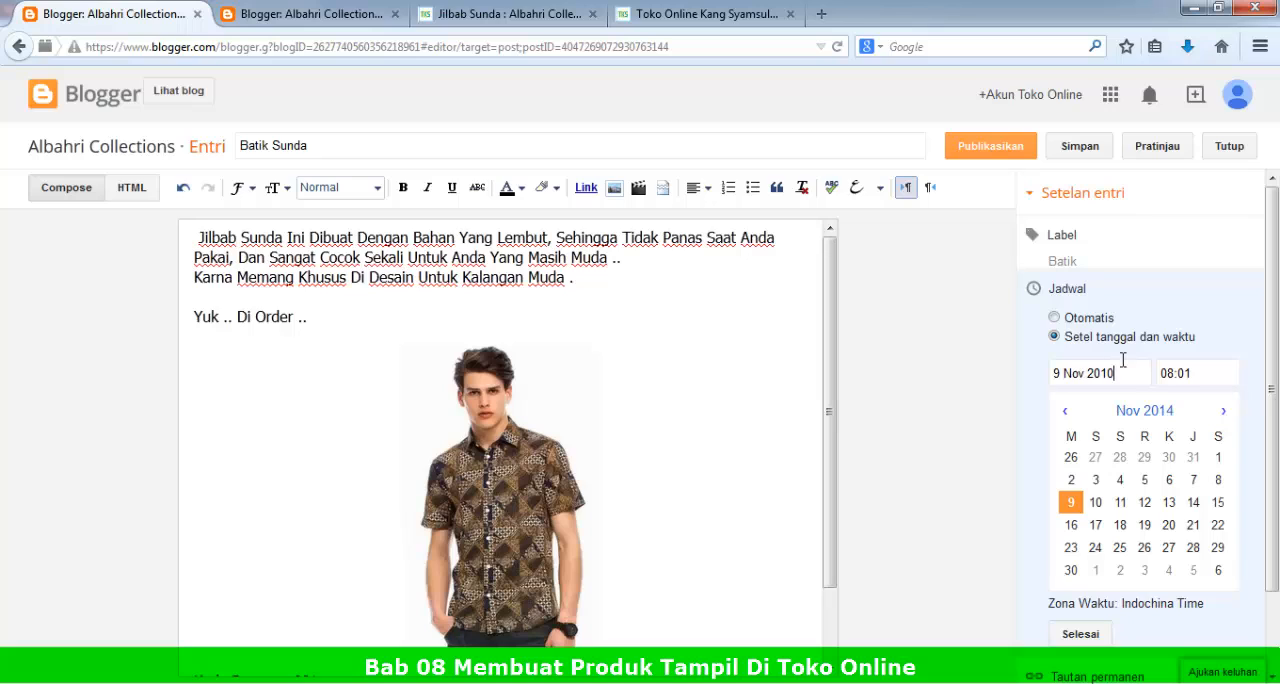
pyautogui.click(1180, 377)
pyautogui.click(1132, 378)
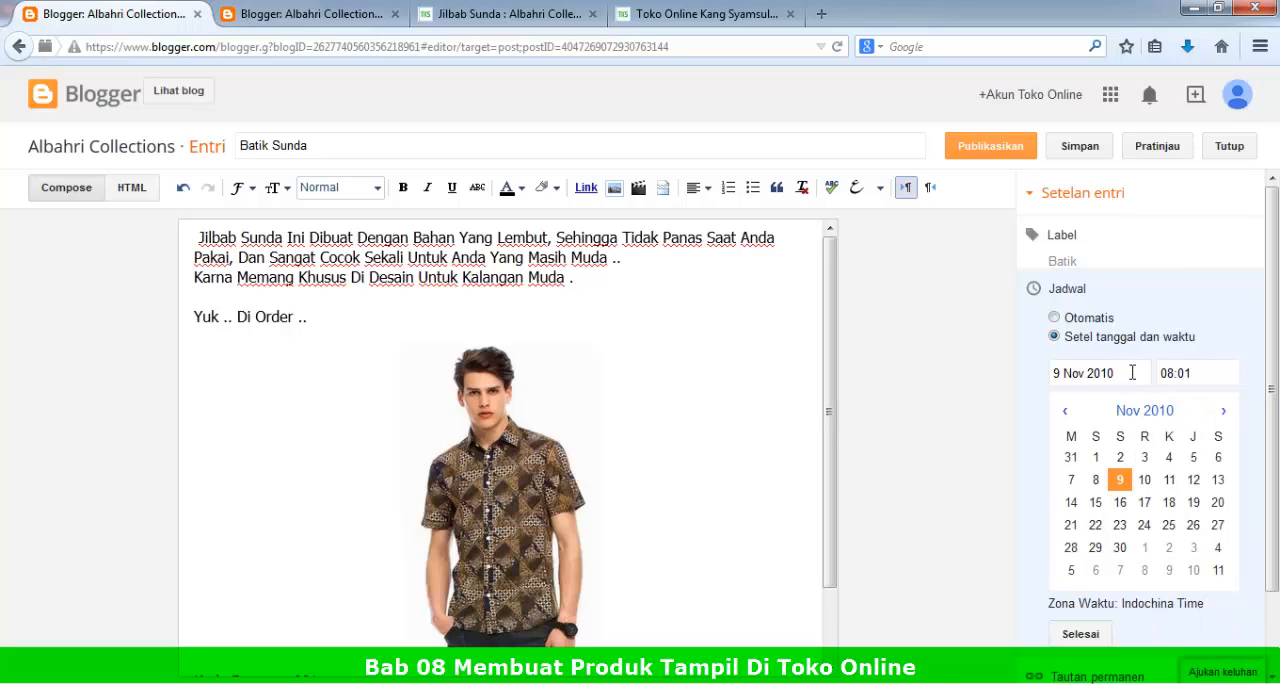
pyautogui.click(1178, 373)
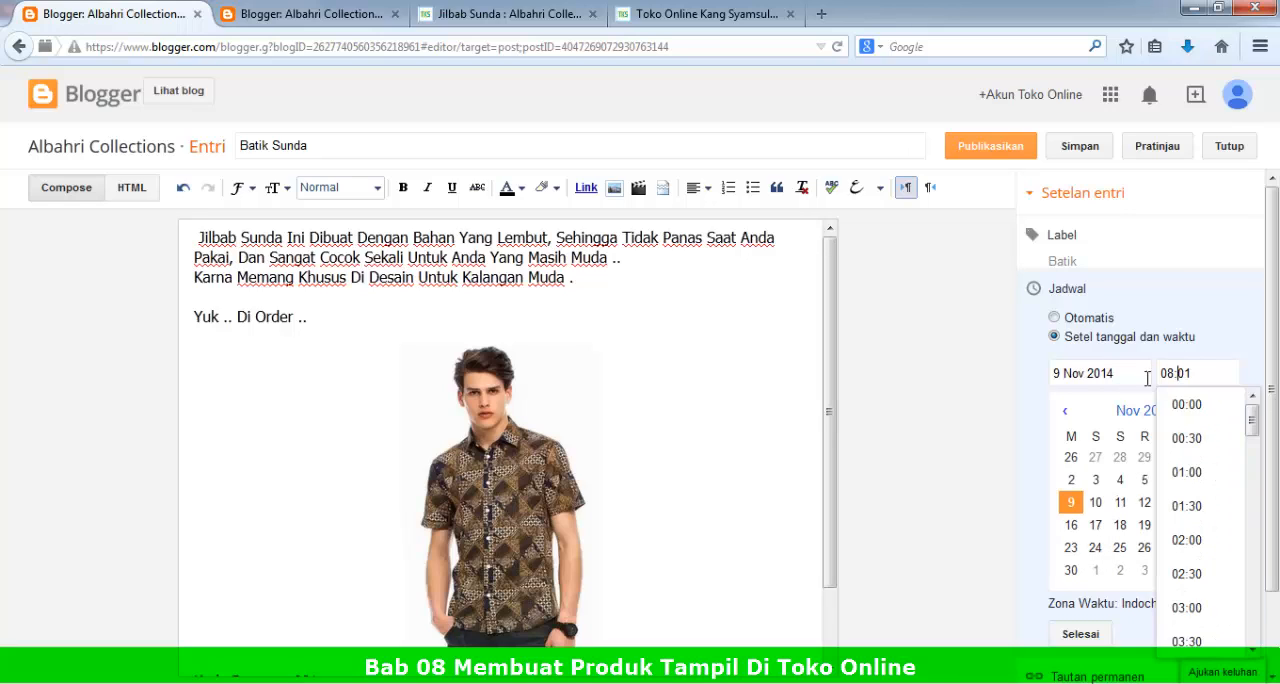
pyautogui.click(1128, 376)
pyautogui.click(1080, 634)
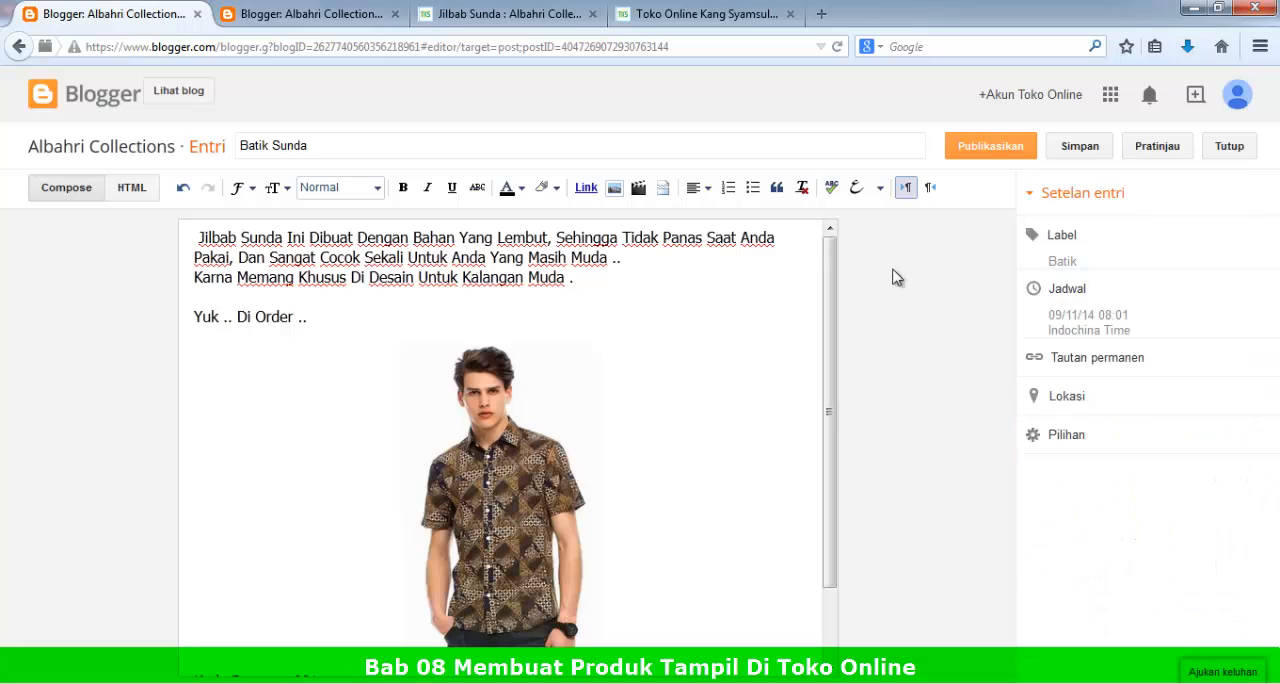
# Step: Publish the Batik Sunda post without sharing it on Google+
pyautogui.click(988, 150)
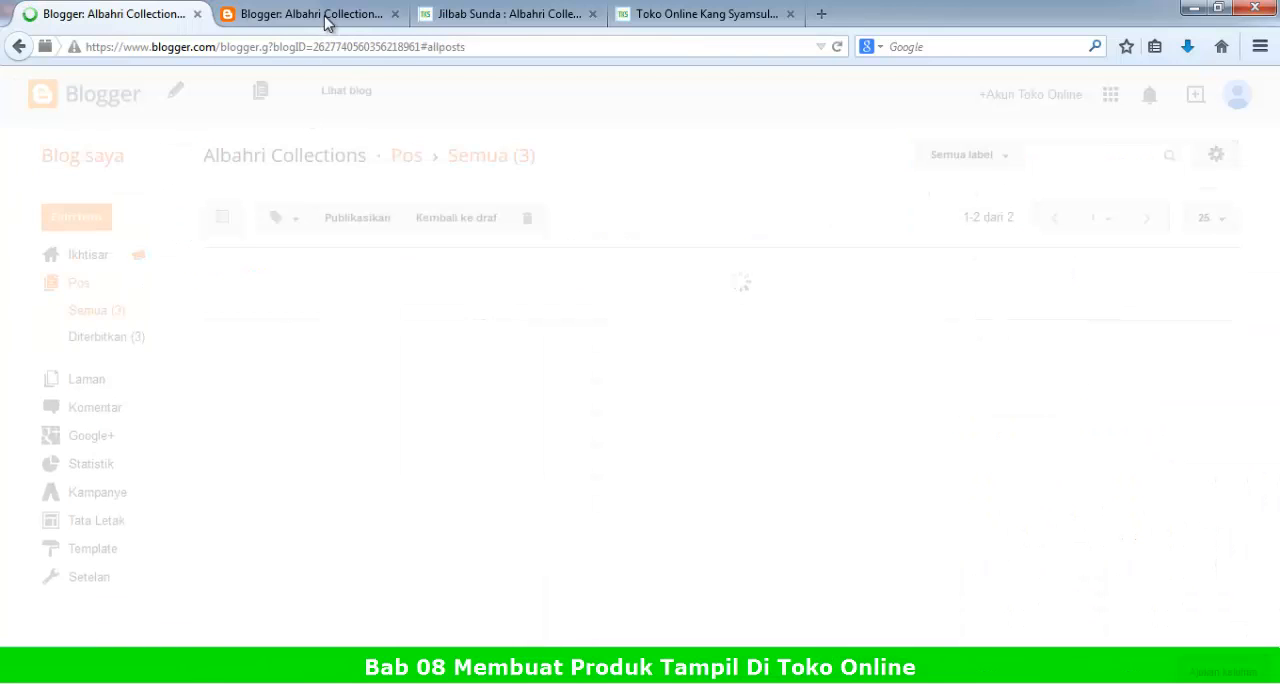
pyautogui.click(323, 14)
pyautogui.click(130, 15)
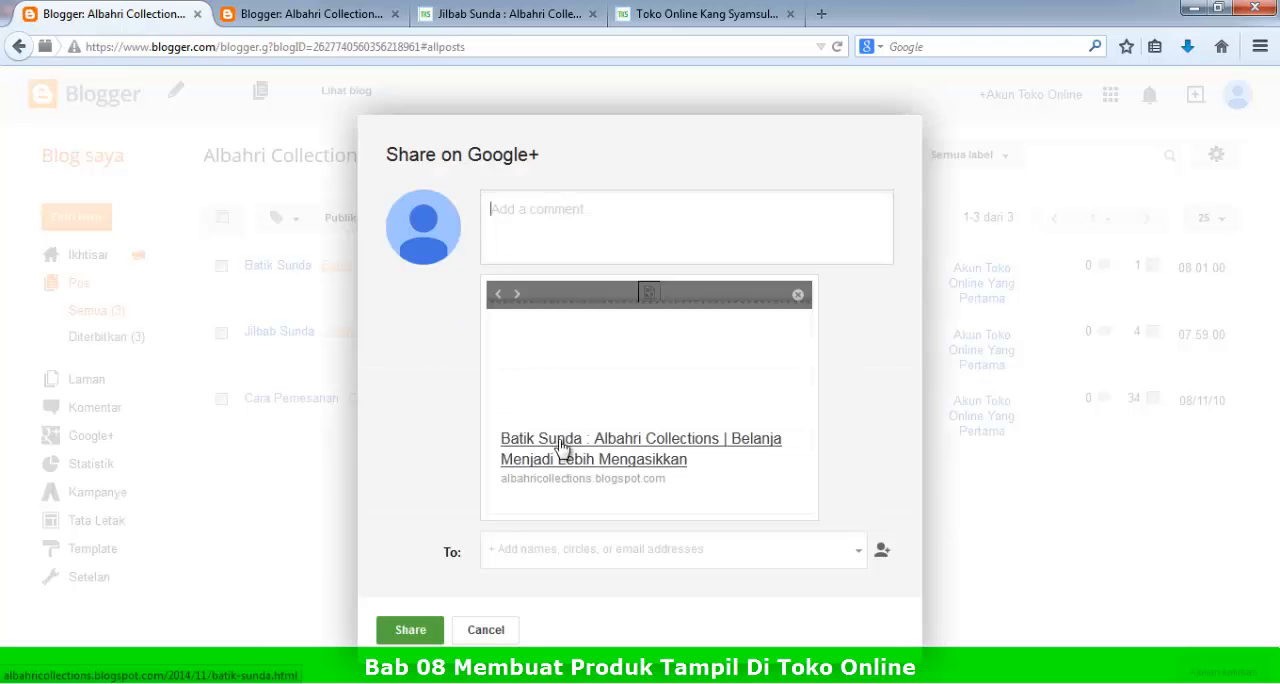
pyautogui.click(484, 631)
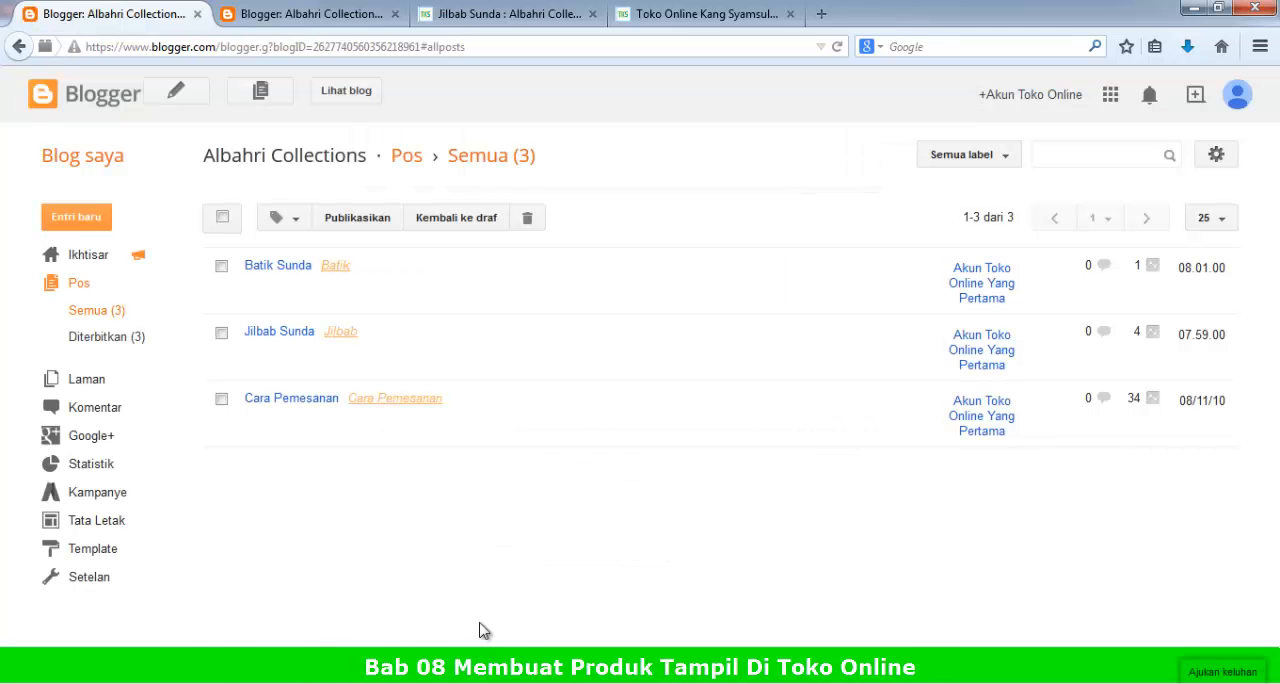
# Step: Check the Albahri Collections store's home page for the published Batik Sunda product
pyautogui.click(323, 10)
pyautogui.click(480, 14)
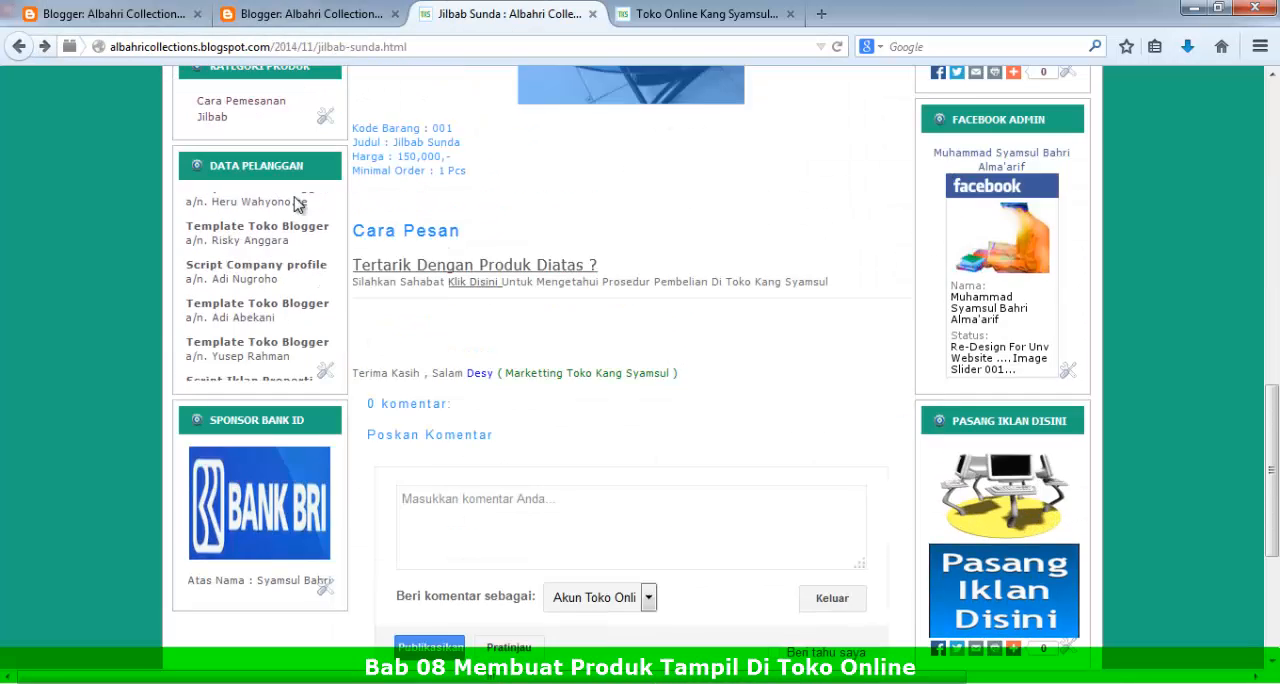
pyautogui.scroll(10, 297, 204)
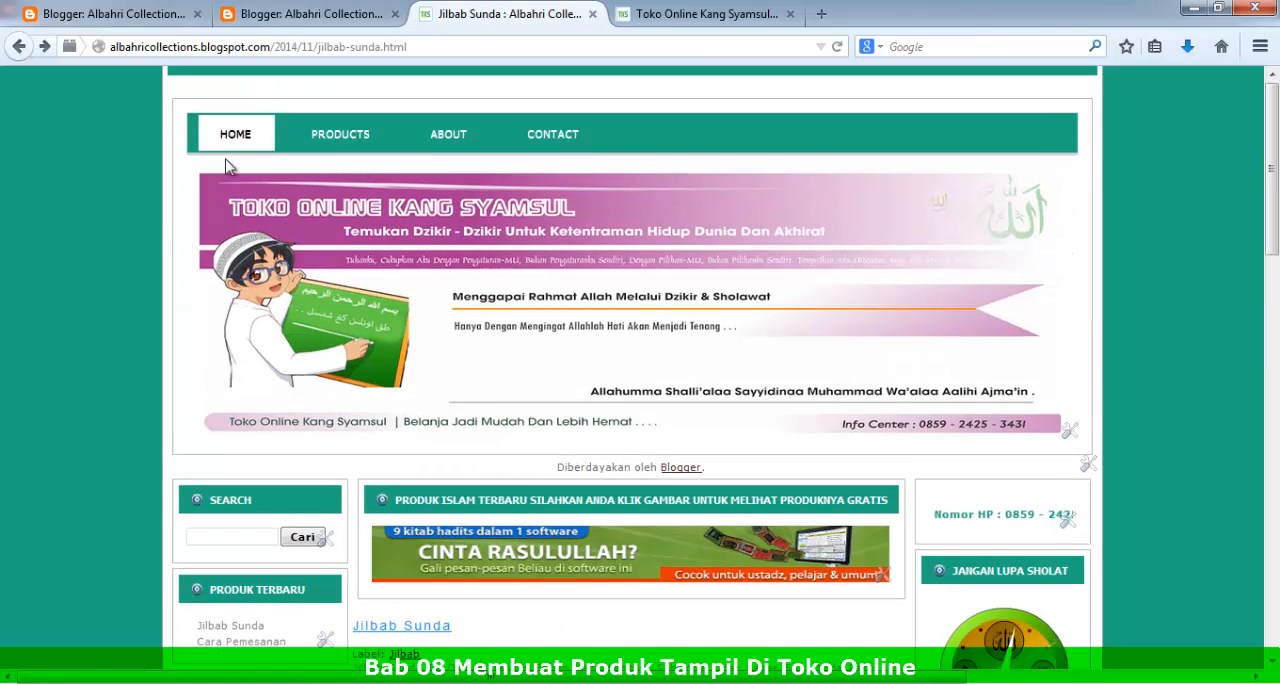
pyautogui.click(228, 145)
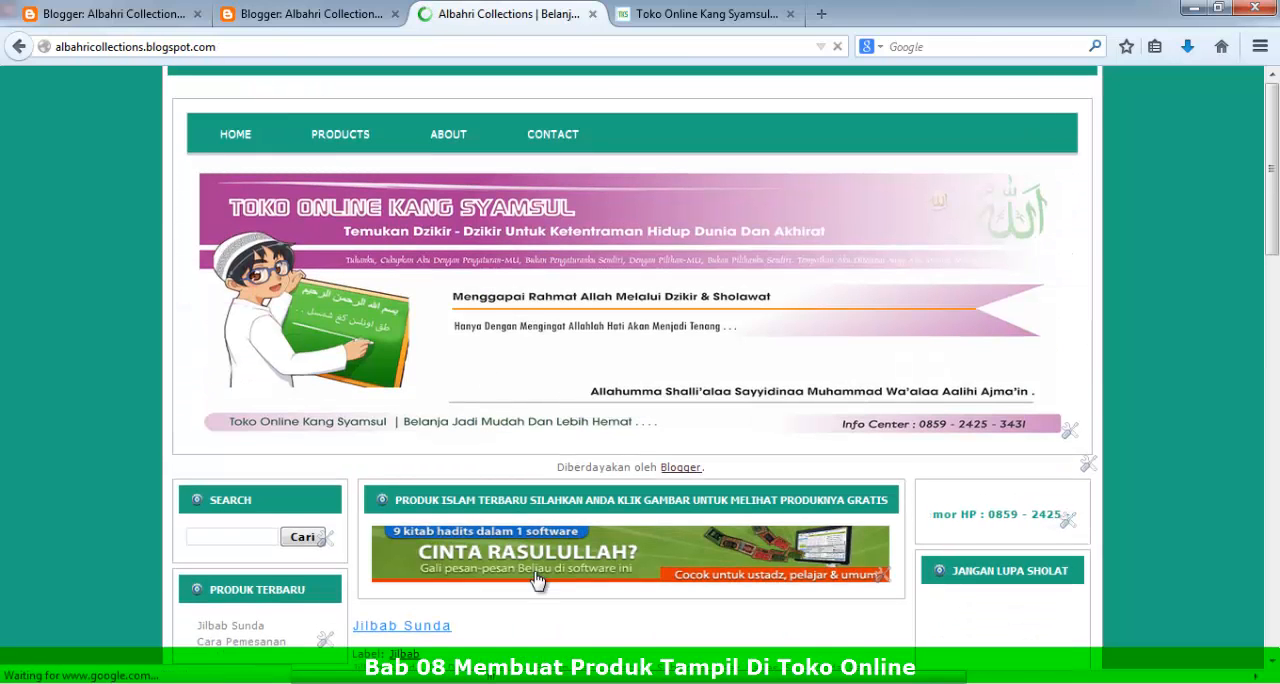
pyautogui.scroll(-6, 584, 508)
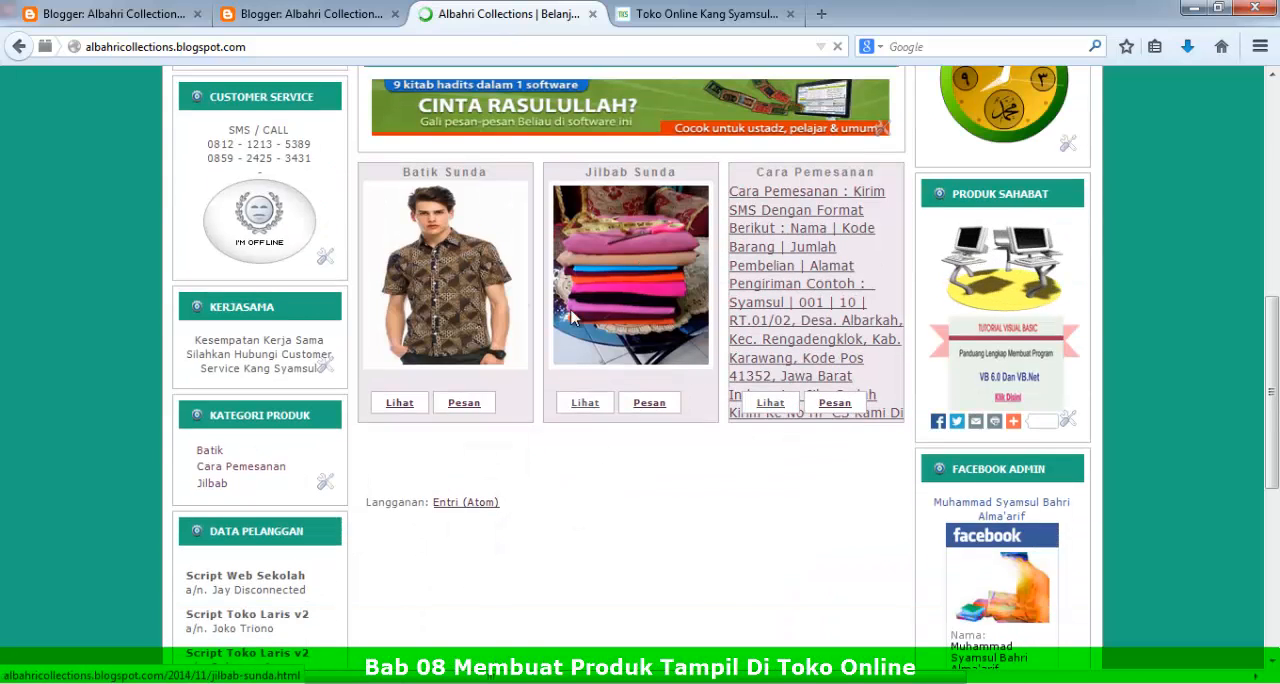
# Step: Create a new post, paste the Jilbab Sunda product text into it, and add blank lines below "Yuk .. Di Order .."
pyautogui.hotkey('ctrl', '1')
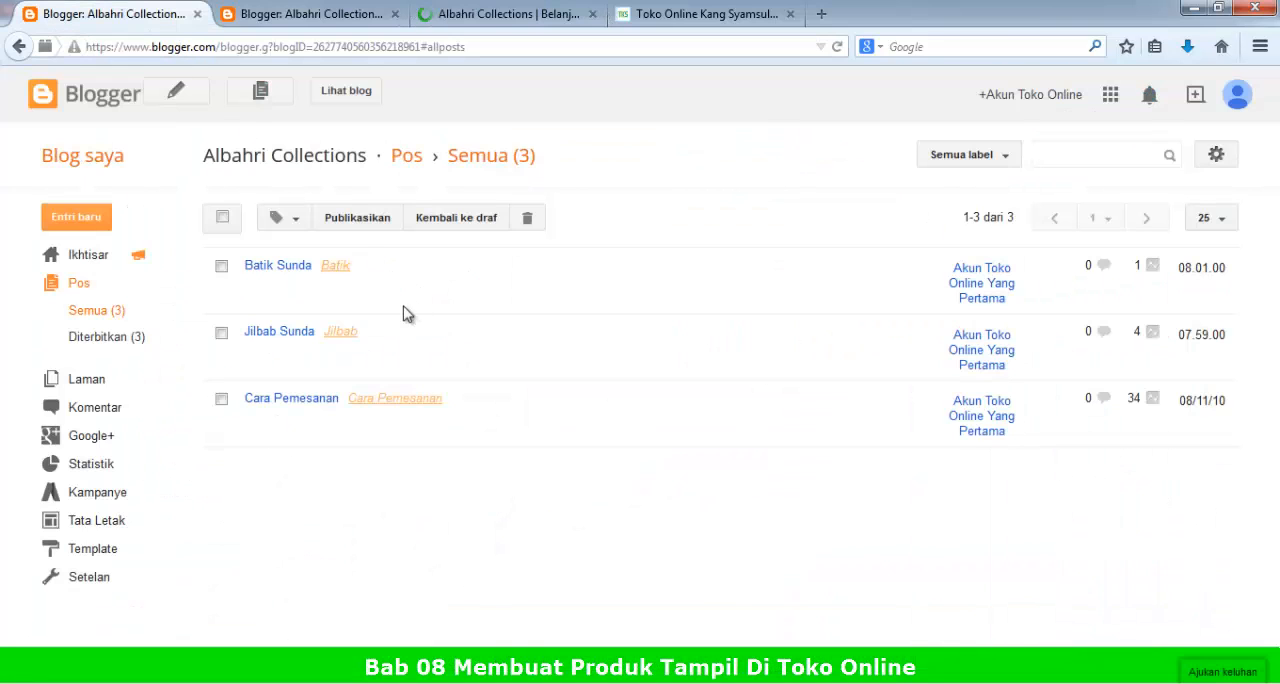
pyautogui.click(84, 217)
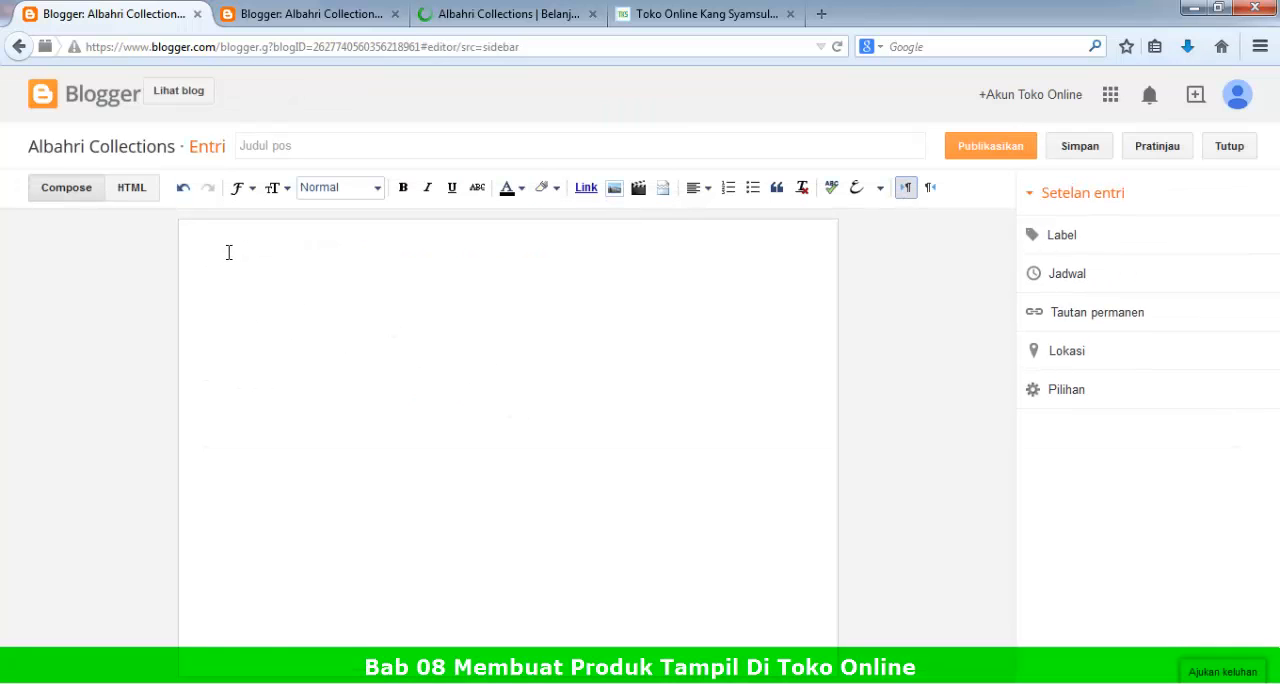
pyautogui.write('Jilbab Sunda Ini Dibuat Dengan Bahan Yang Lembut, Sehingga Tidak Panas Saat Anda Pakai, Dan Sangat Cocok Sekali Untuk Anda Yang Masih Muda .. Karna Memang Khusus Di Desain Untuk Kalangan Muda .  Yuk .. Di Order ..   Kode Barang : 001 Judul : Jilbab Sunda Harga : 150,000,- Minimal Order : 1 Pcs')
pyautogui.click(342, 322)
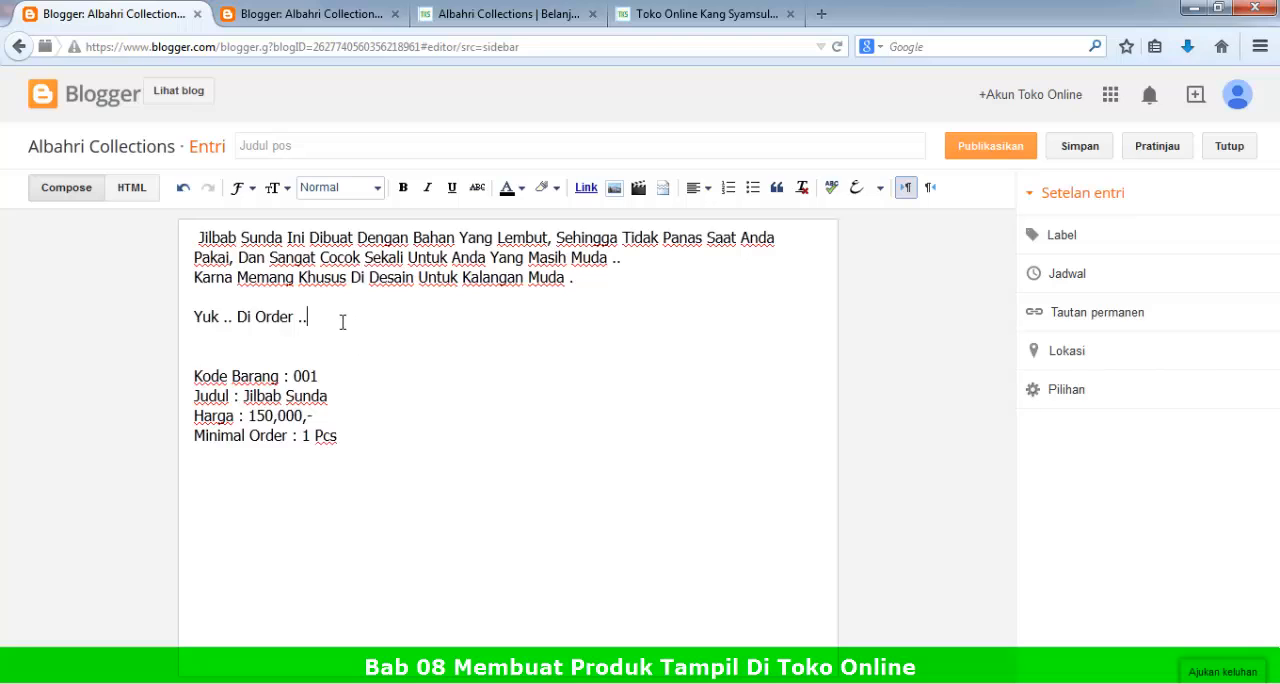
pyautogui.press('Return')
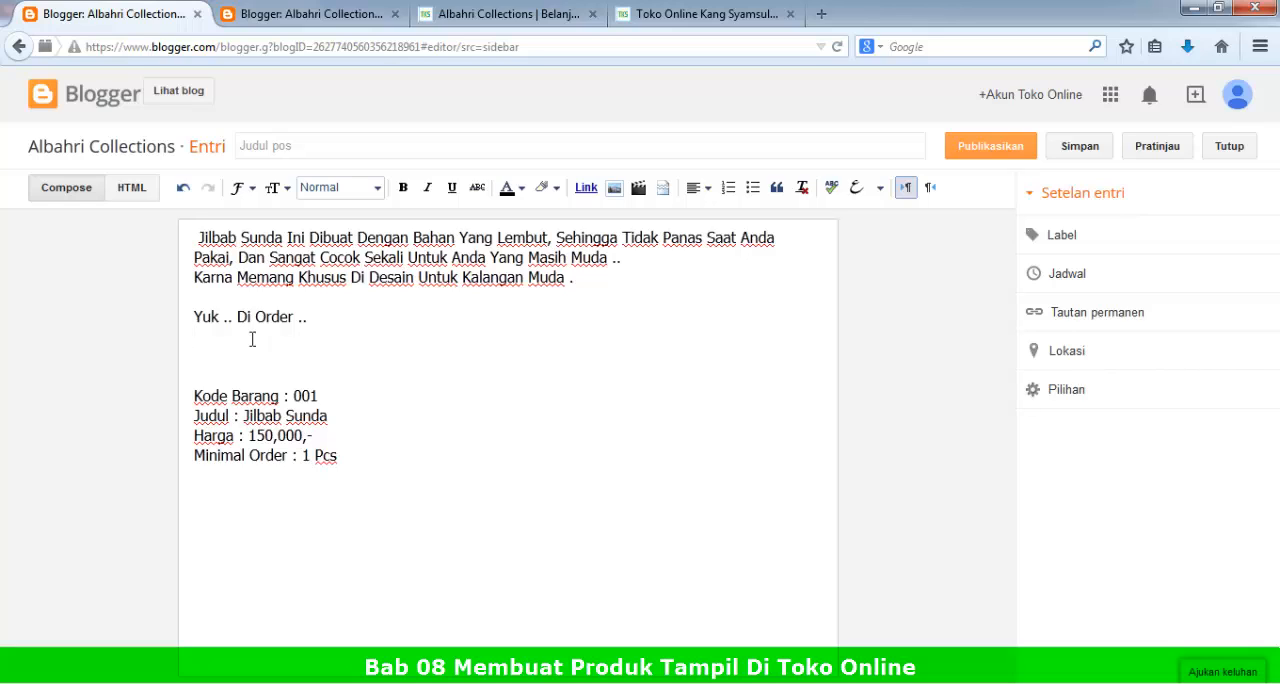
pyautogui.press('Return')
pyautogui.press('Return')
pyautogui.press('Return')
pyautogui.press('Return')
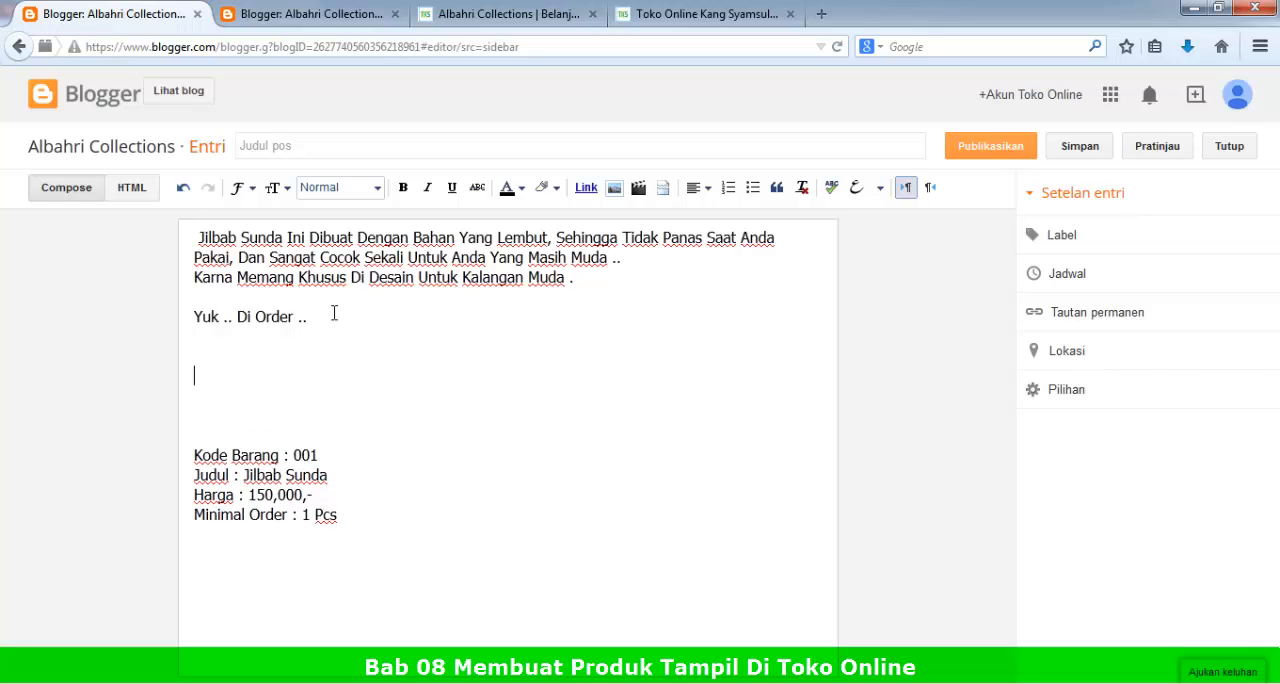
# Step: Upload Jilbab 01.jpg and Jilbab 02.jpg from the Sample Products folder, and insert only Jilbab 02.jpg above the product details
pyautogui.click(614, 187)
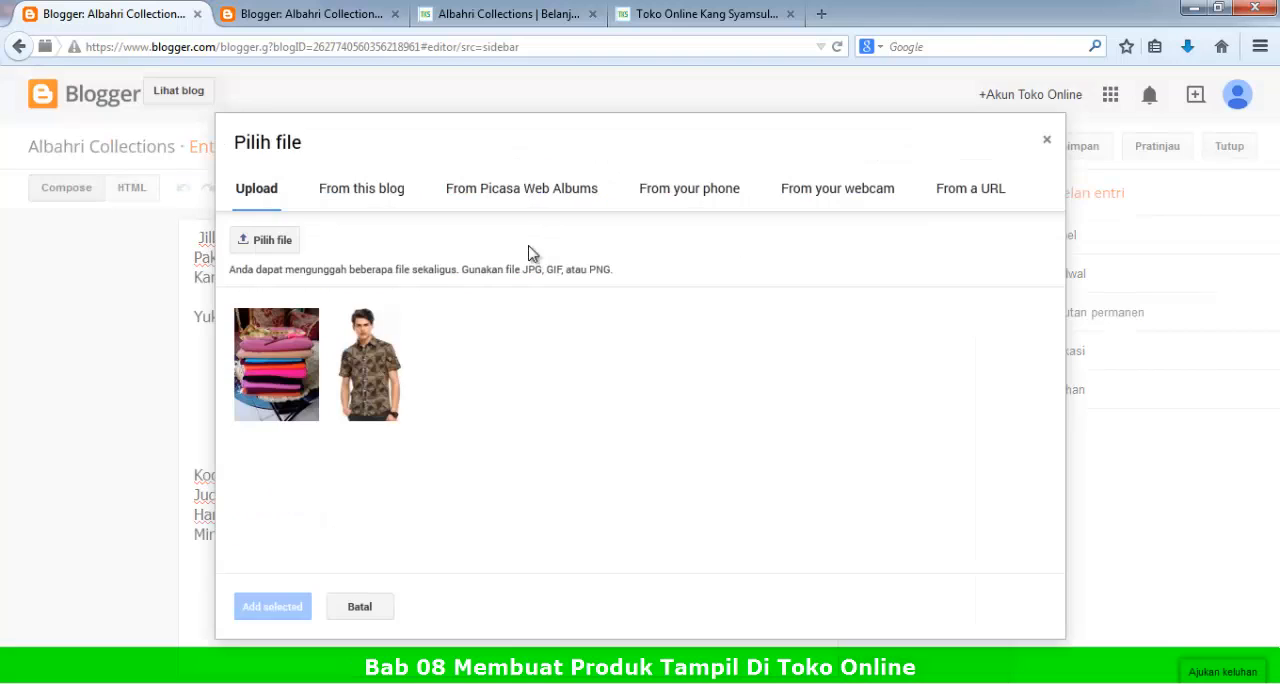
pyautogui.click(268, 242)
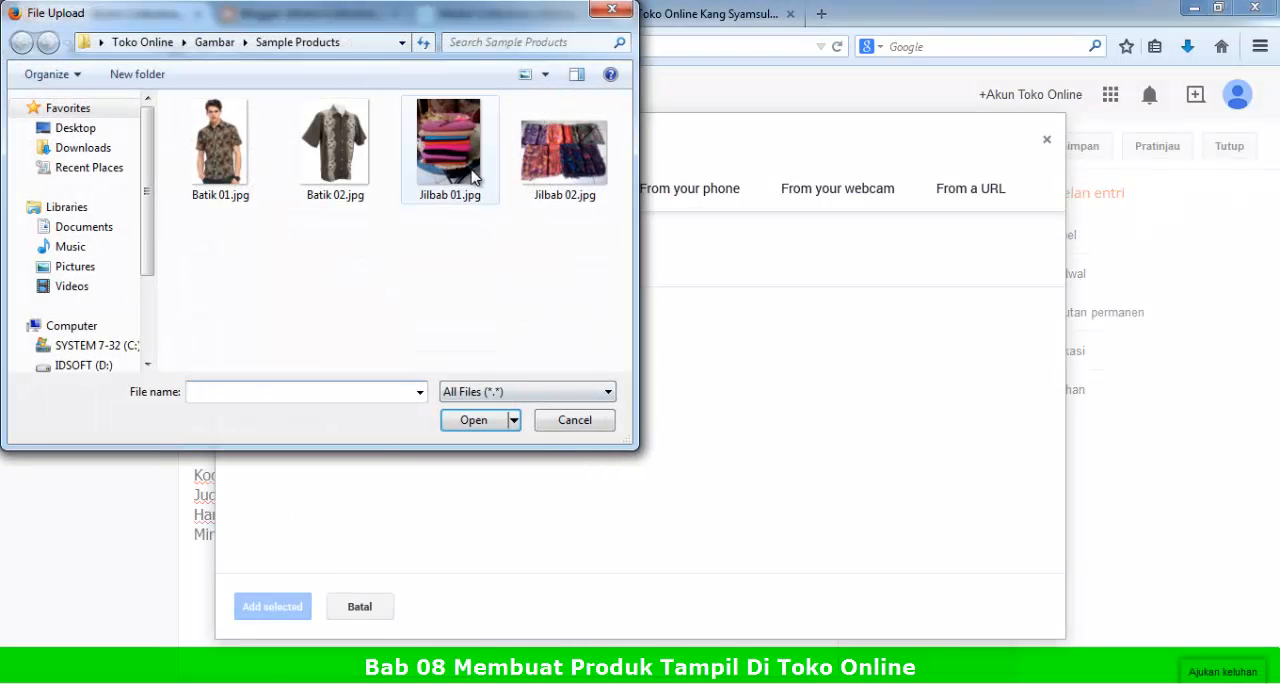
pyautogui.doubleClick(466, 170)
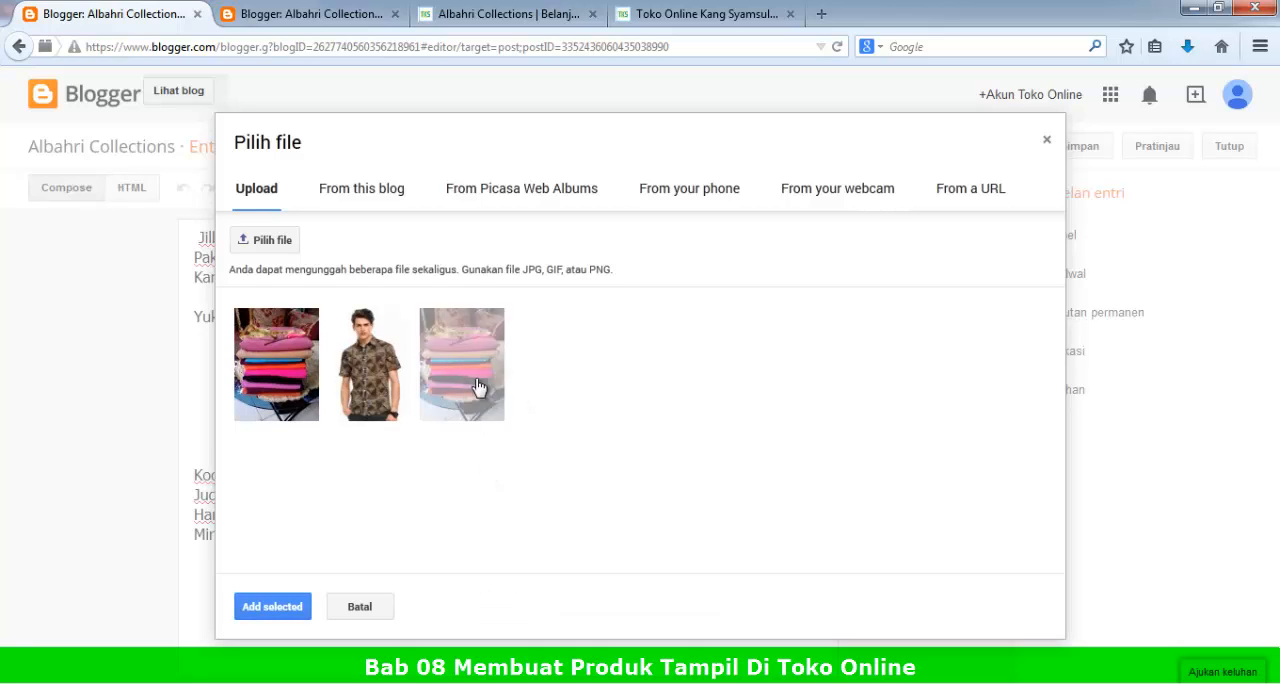
pyautogui.click(270, 243)
pyautogui.click(551, 190)
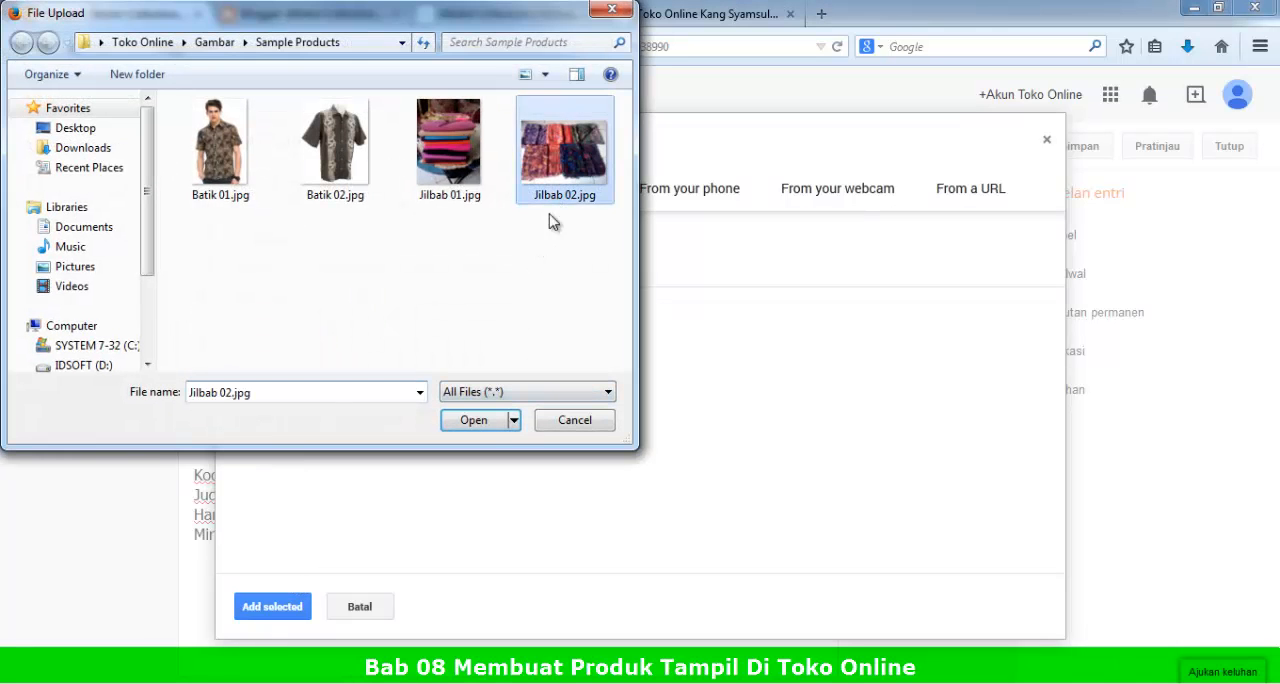
pyautogui.click(475, 421)
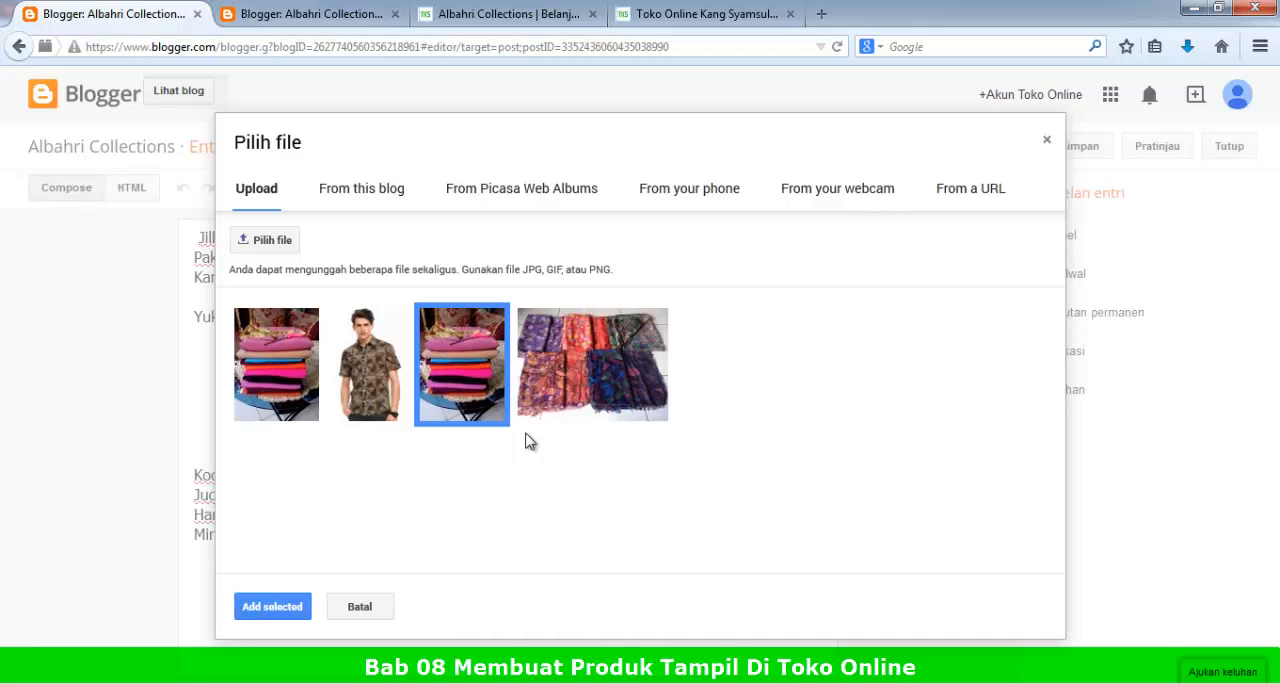
pyautogui.click(580, 354)
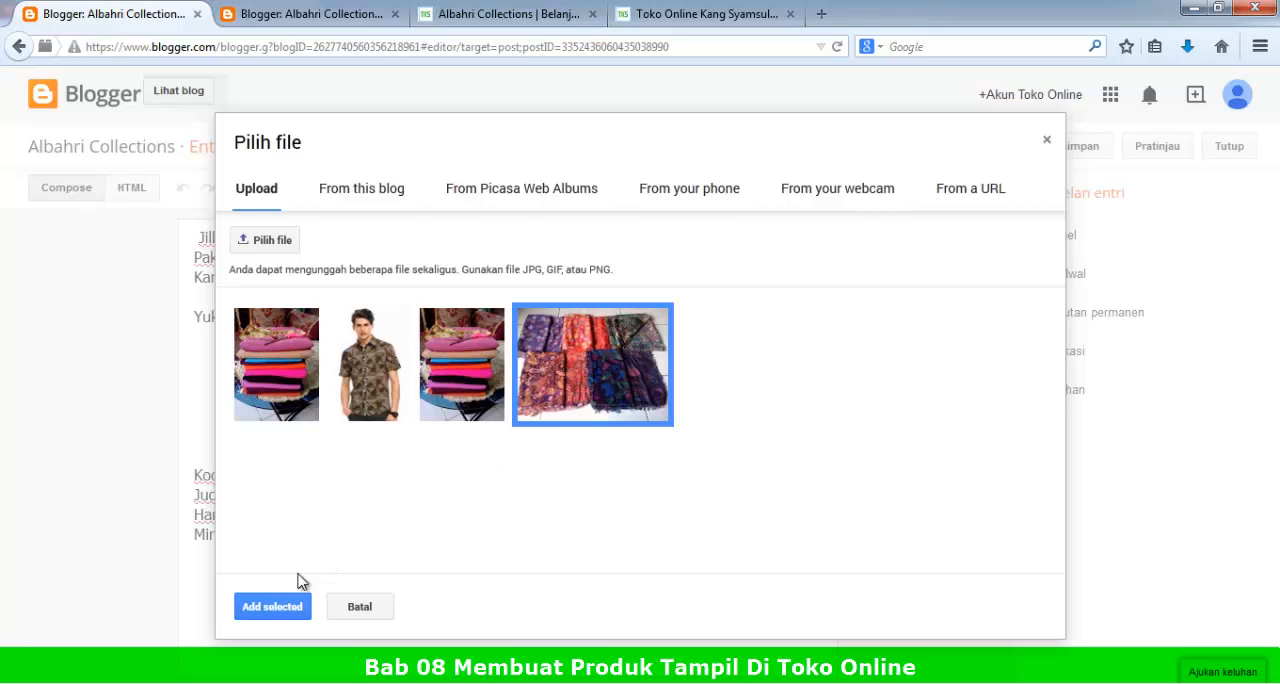
pyautogui.click(268, 606)
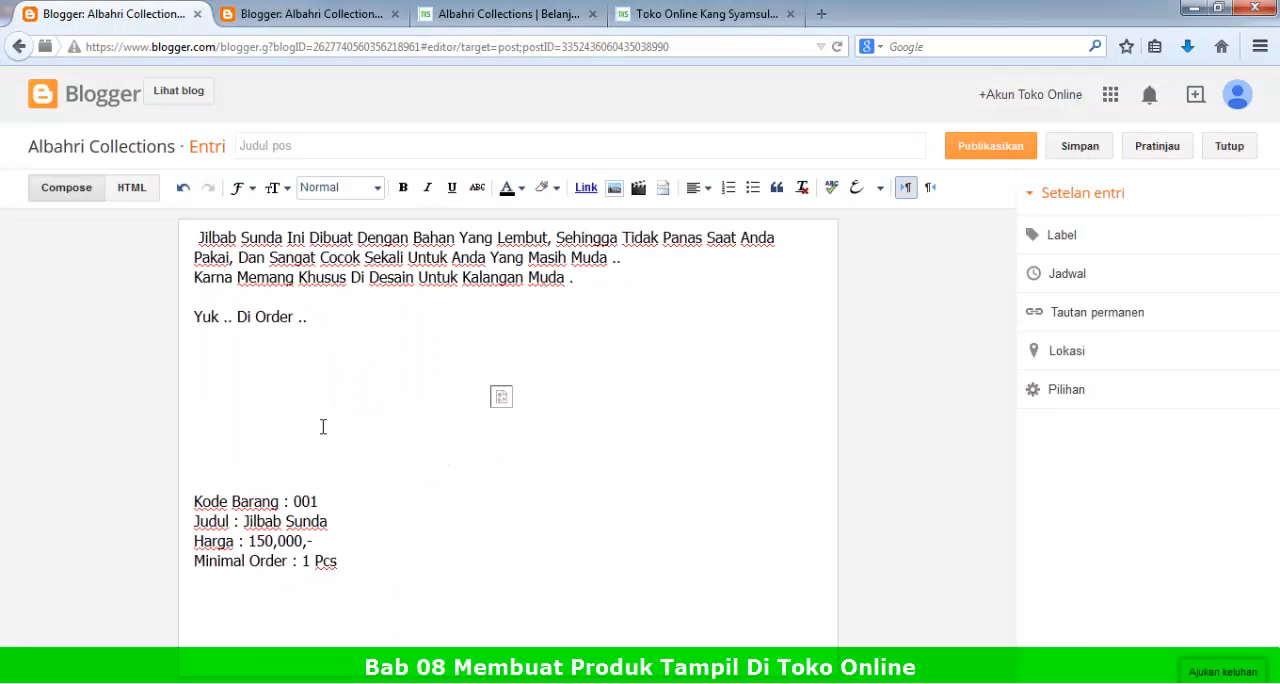
# Step: Adjust the blank lines above and below the inserted image in the post body
pyautogui.scroll(-2, 290, 572)
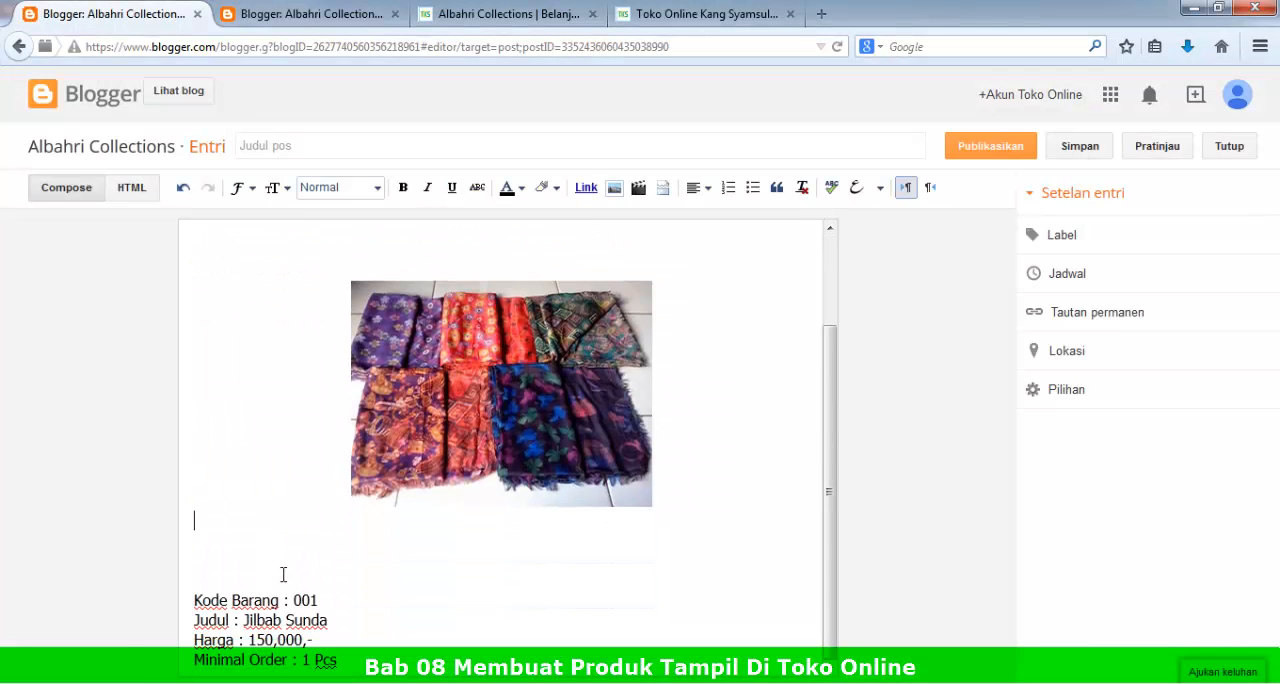
pyautogui.scroll(1, 280, 555)
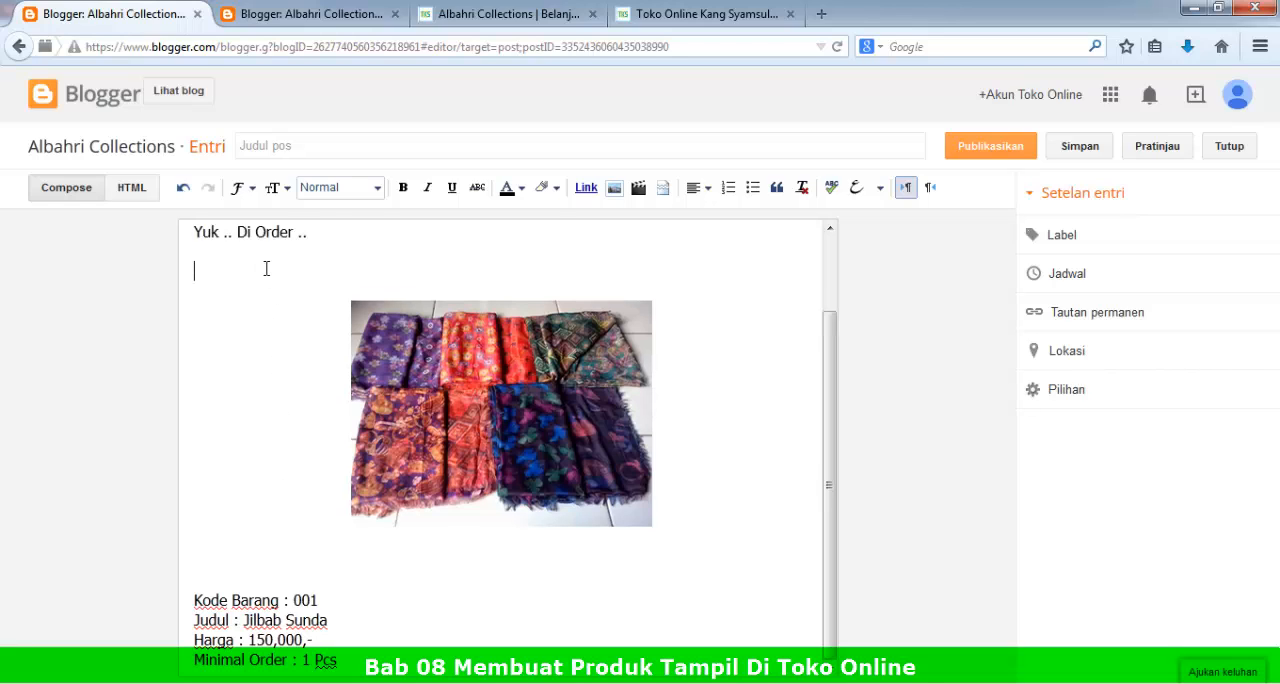
pyautogui.press('BackSpace')
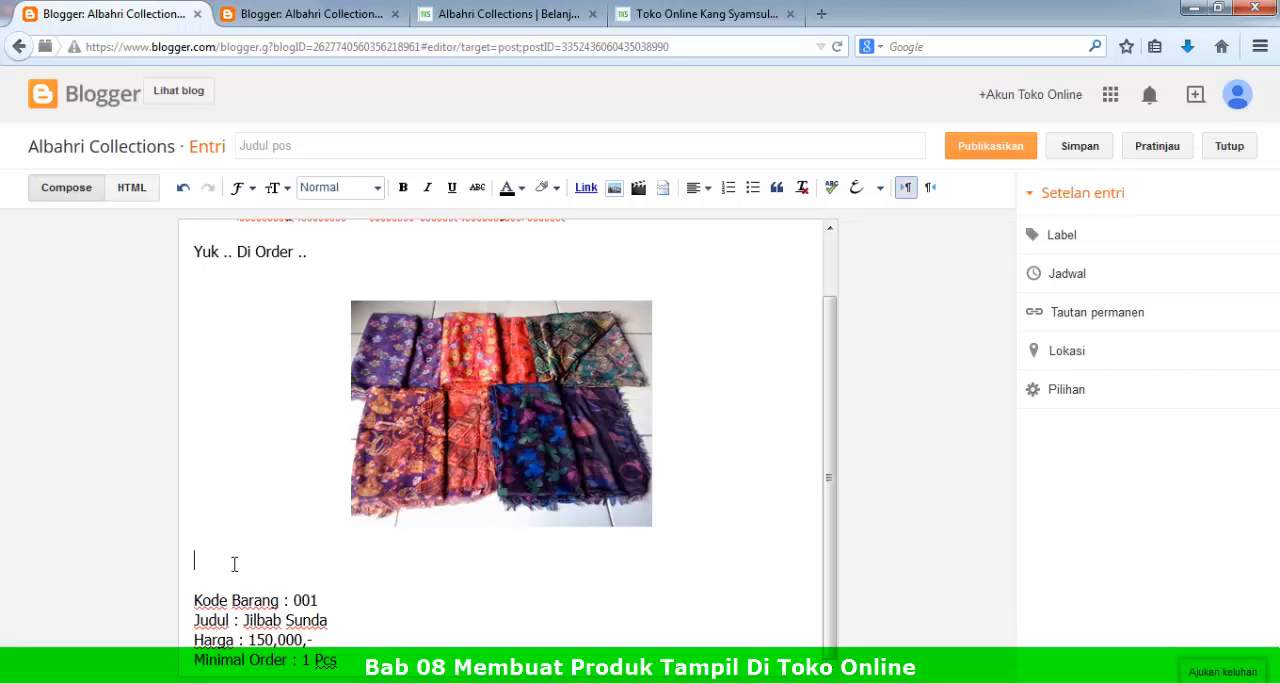
pyautogui.press('Return')
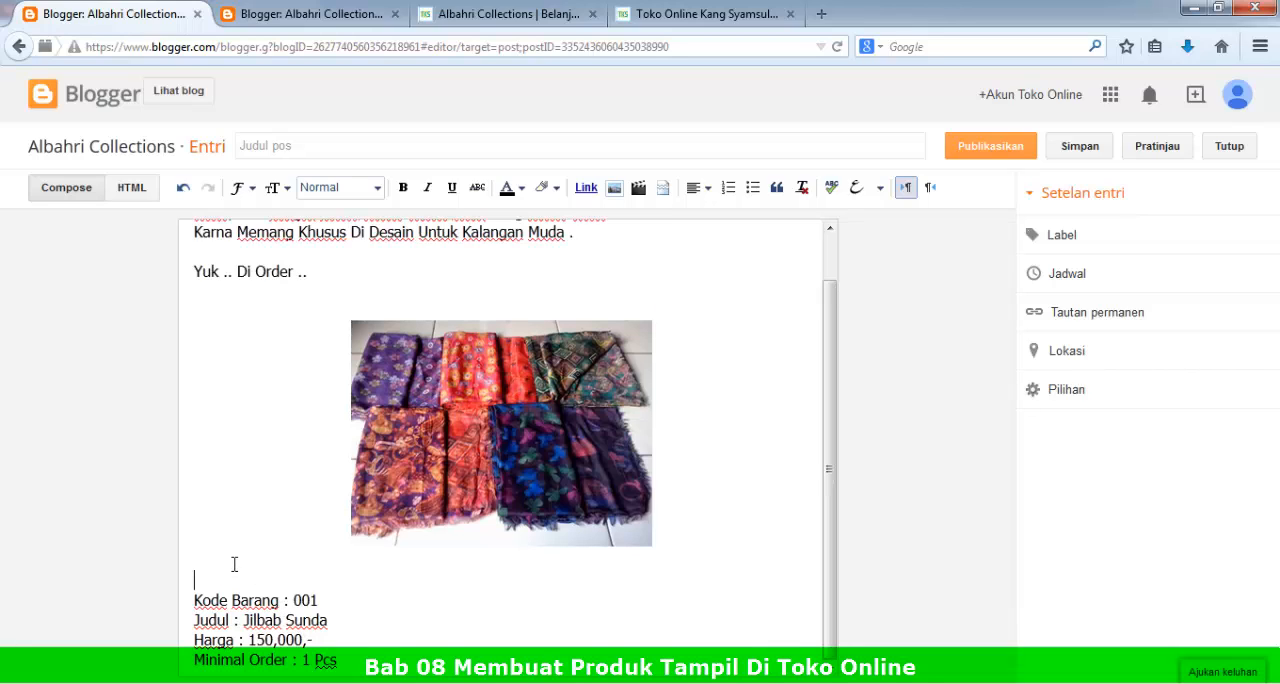
pyautogui.scroll(1, 386, 563)
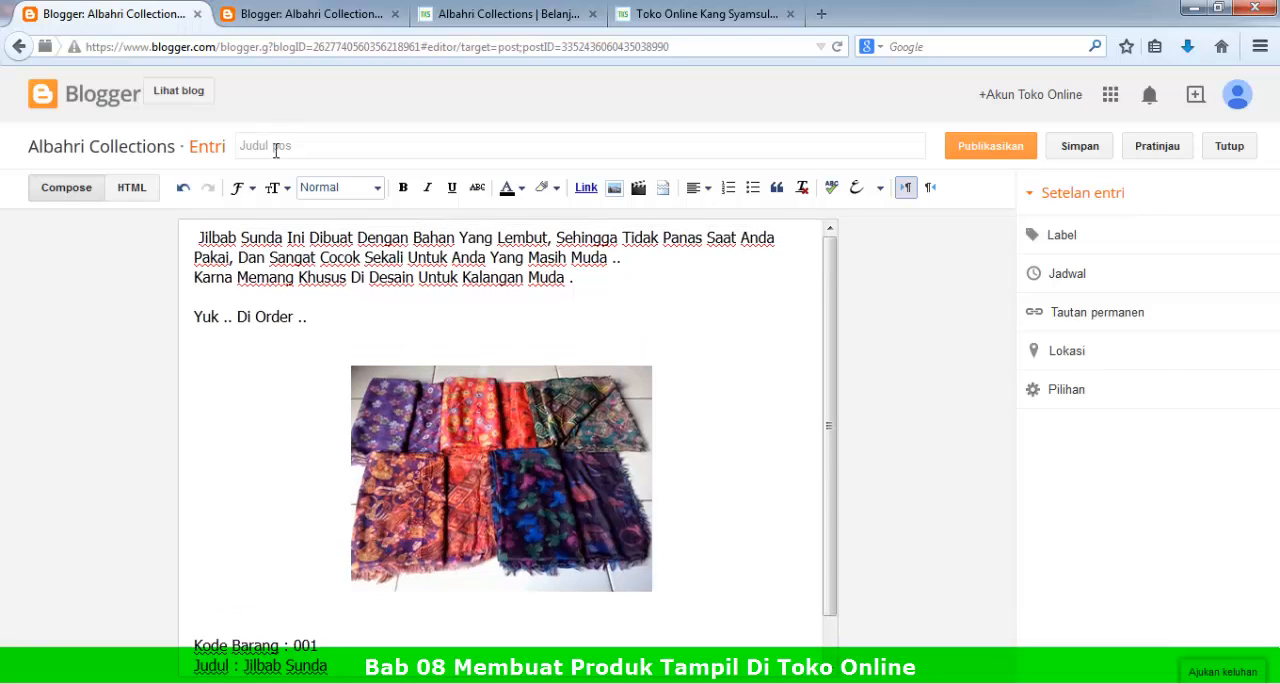
# Step: Title the post Jilbab Sejuk and assign it the new label Hijab
pyautogui.click(276, 150)
pyautogui.write('Sejuk')
pyautogui.click(1078, 236)
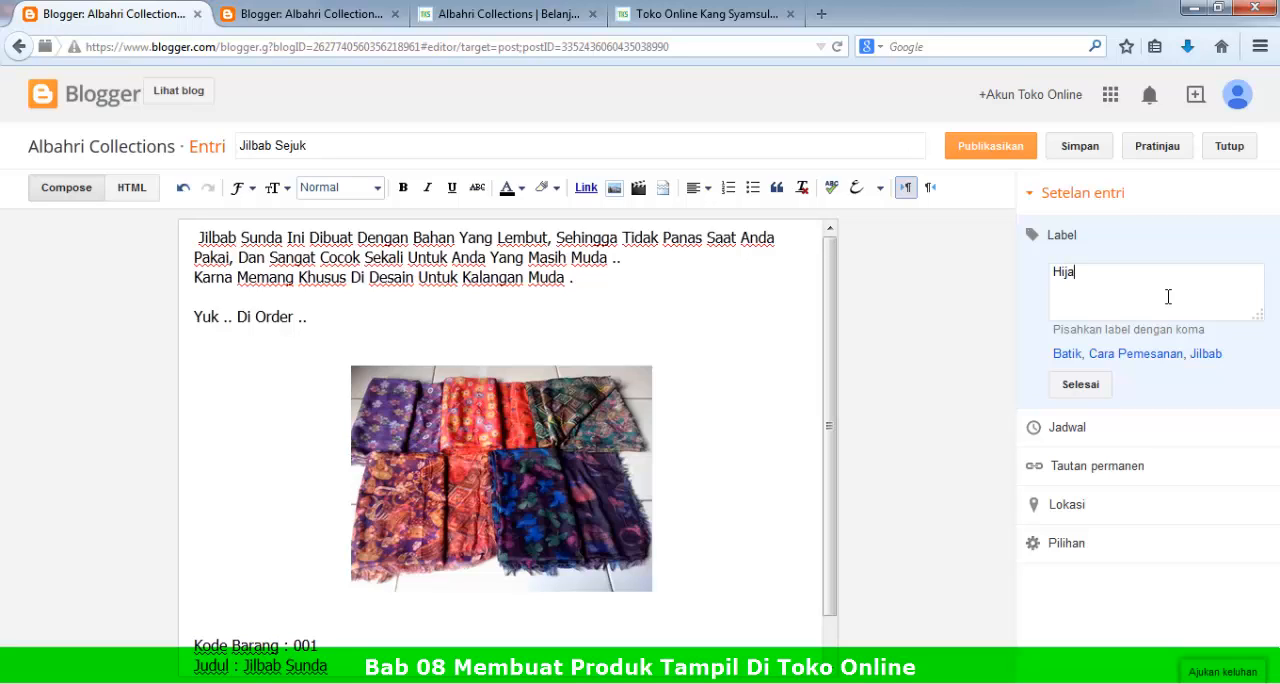
pyautogui.click(1080, 384)
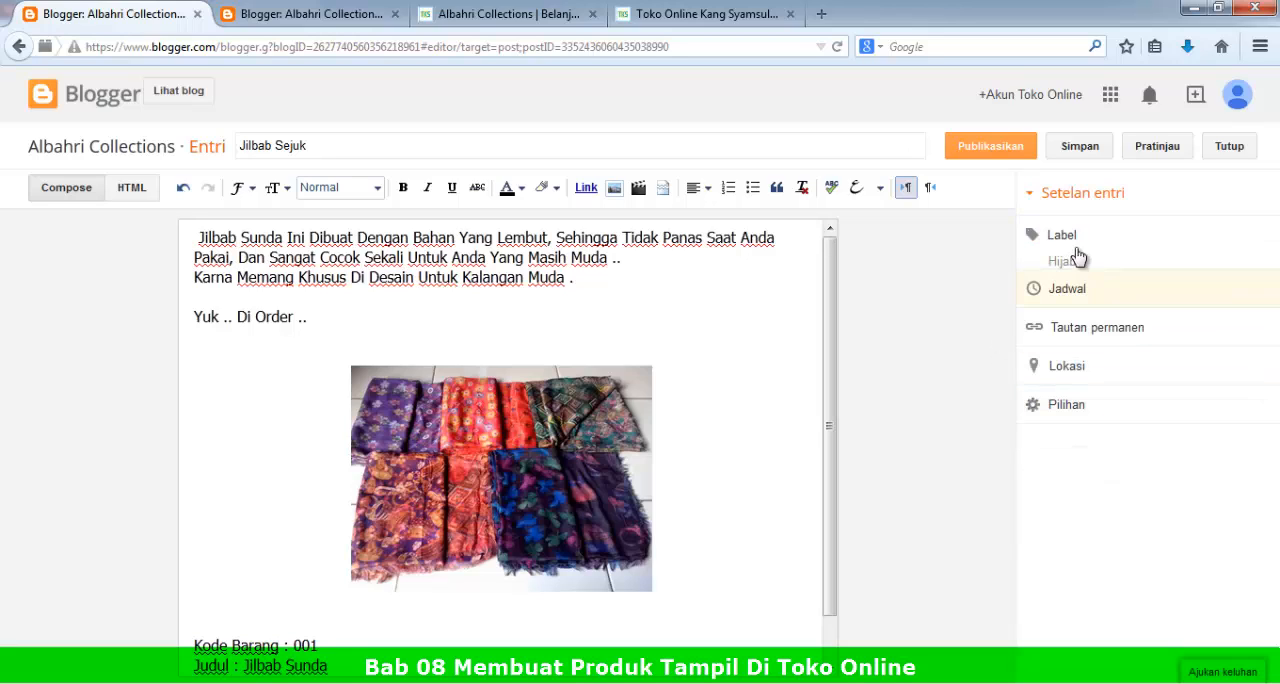
# Step: Publish the Jilbab Sejuk post without sharing it on Google+
pyautogui.click(980, 148)
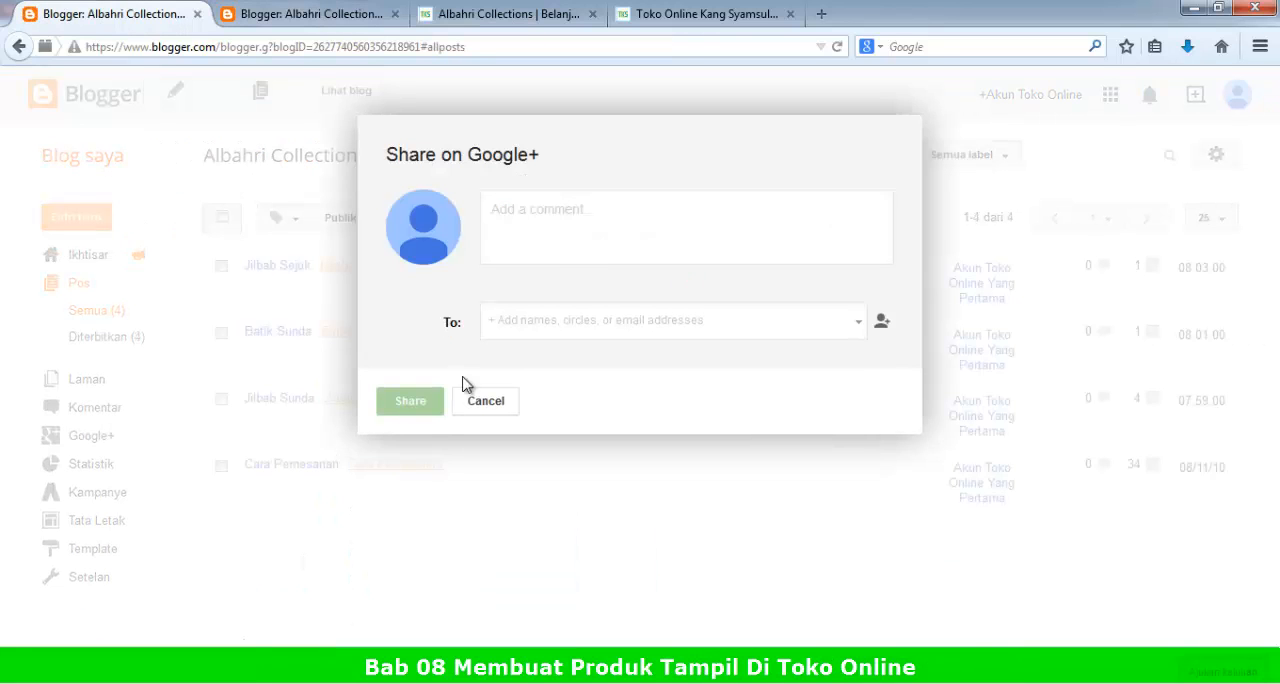
pyautogui.scroll(-1, 488, 571)
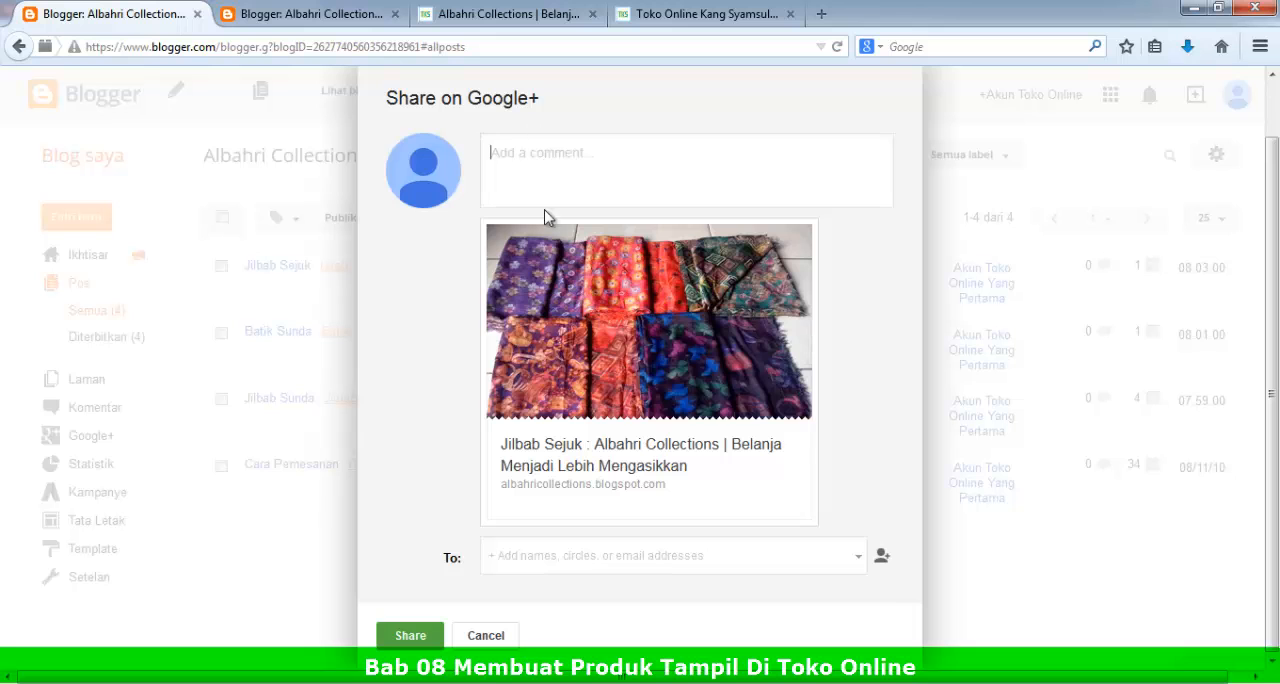
pyautogui.click(486, 637)
# Step: Reload the store's home page and check the product listing and categories for the Jilbab Sejuk post and Hijab label
pyautogui.click(355, 17)
pyautogui.click(490, 15)
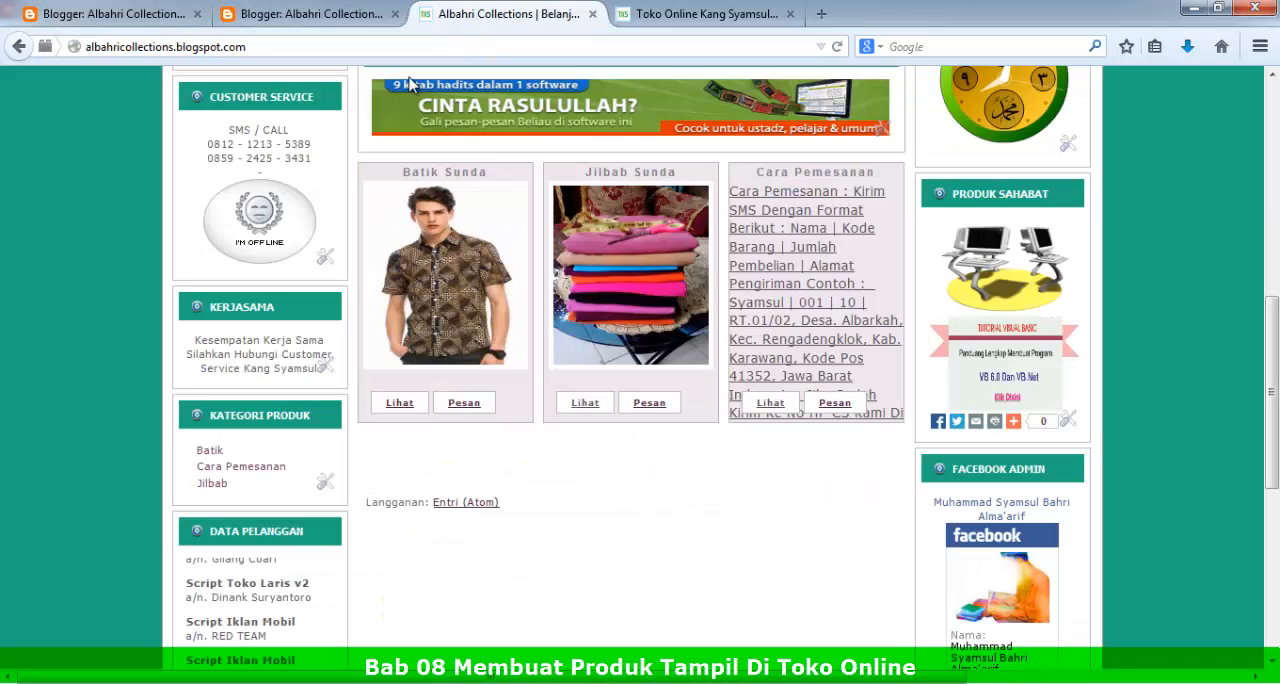
pyautogui.click(155, 13)
pyautogui.click(504, 12)
pyautogui.click(839, 49)
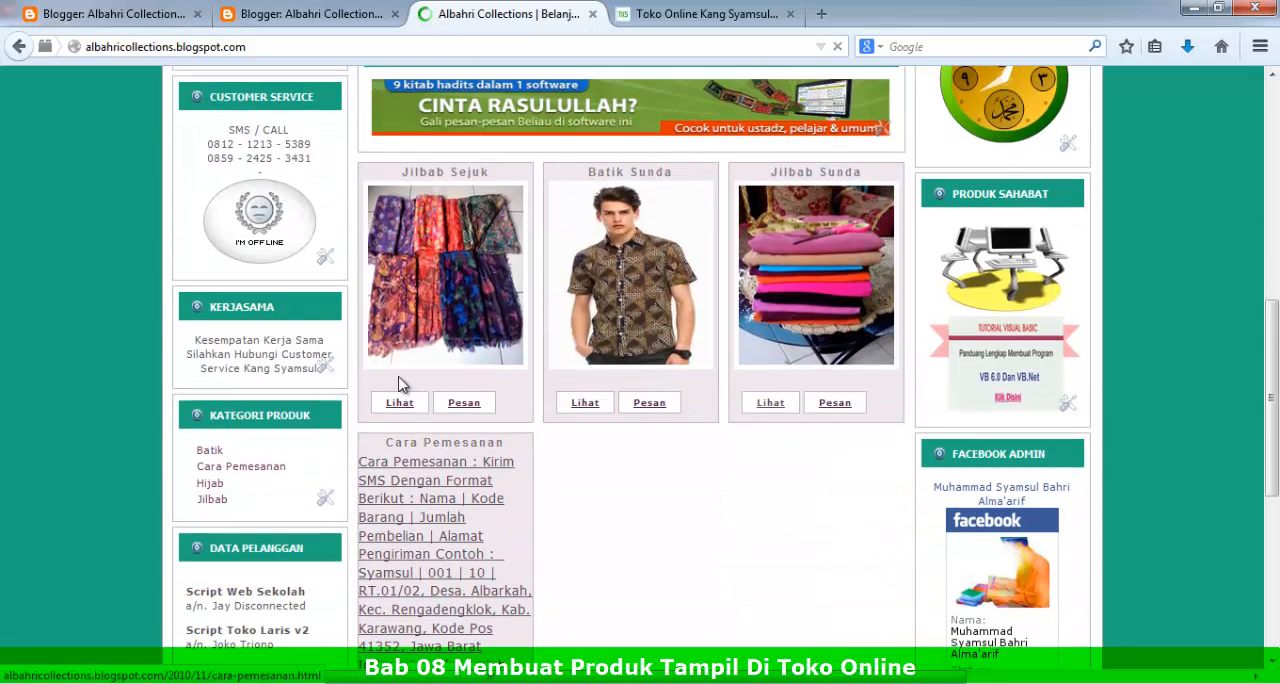
pyautogui.scroll(-5, 398, 262)
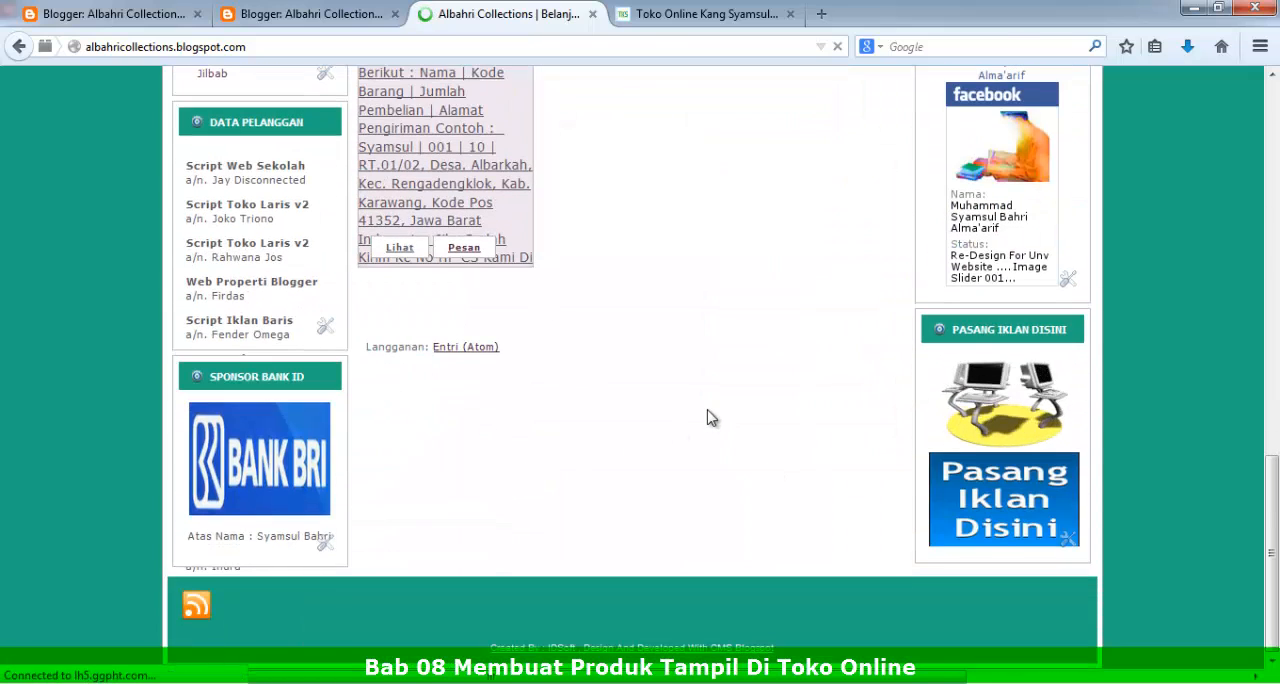
# Step: Open the published Jilbab Sejuk post for editing and show its HTML source
pyautogui.click(147, 7)
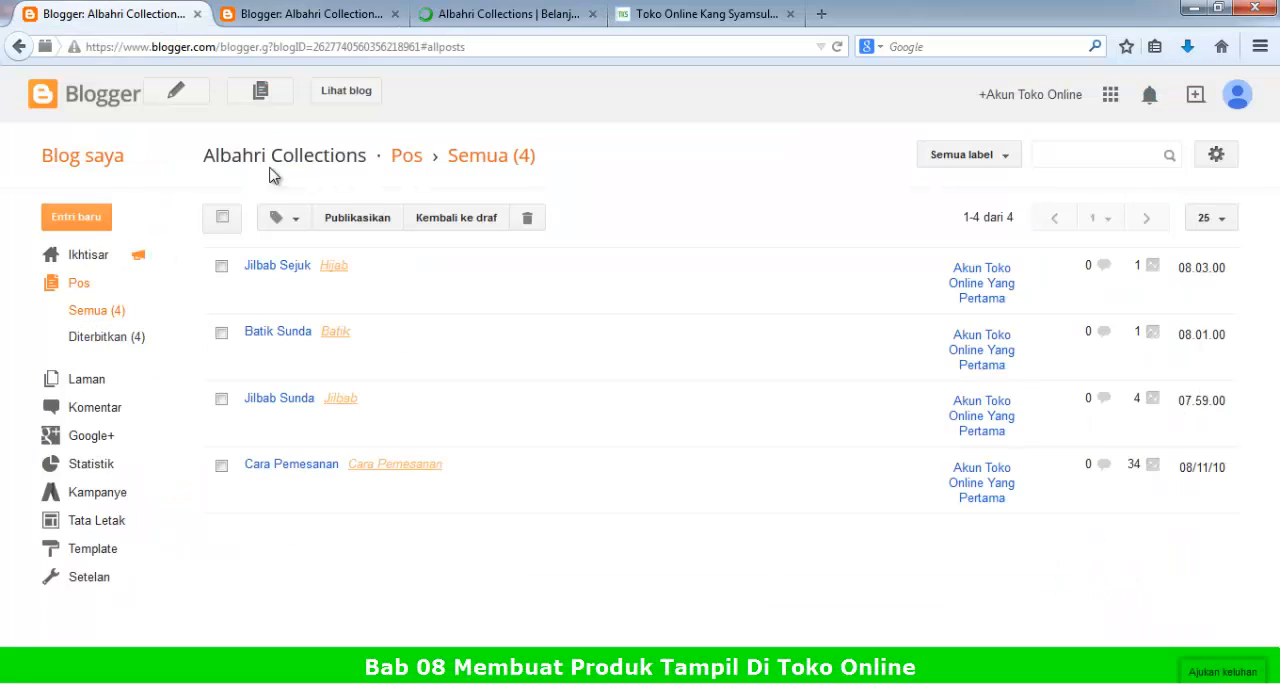
pyautogui.click(256, 289)
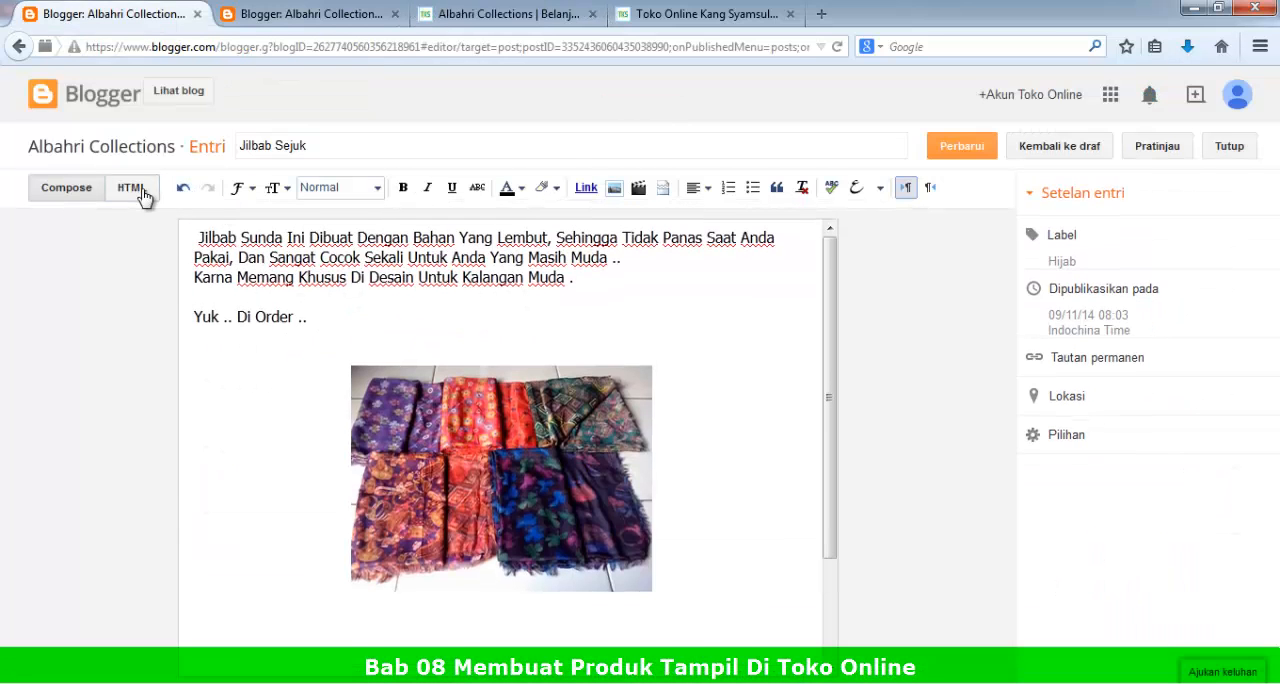
pyautogui.click(132, 188)
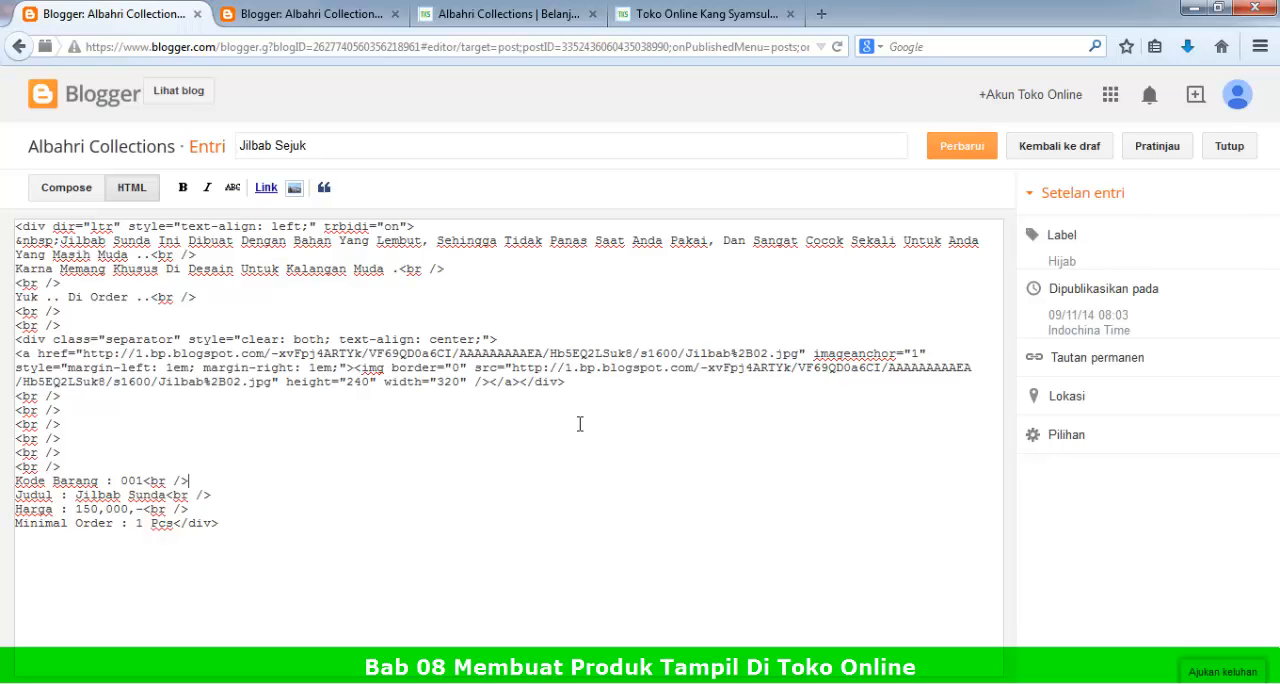
pyautogui.click(66, 189)
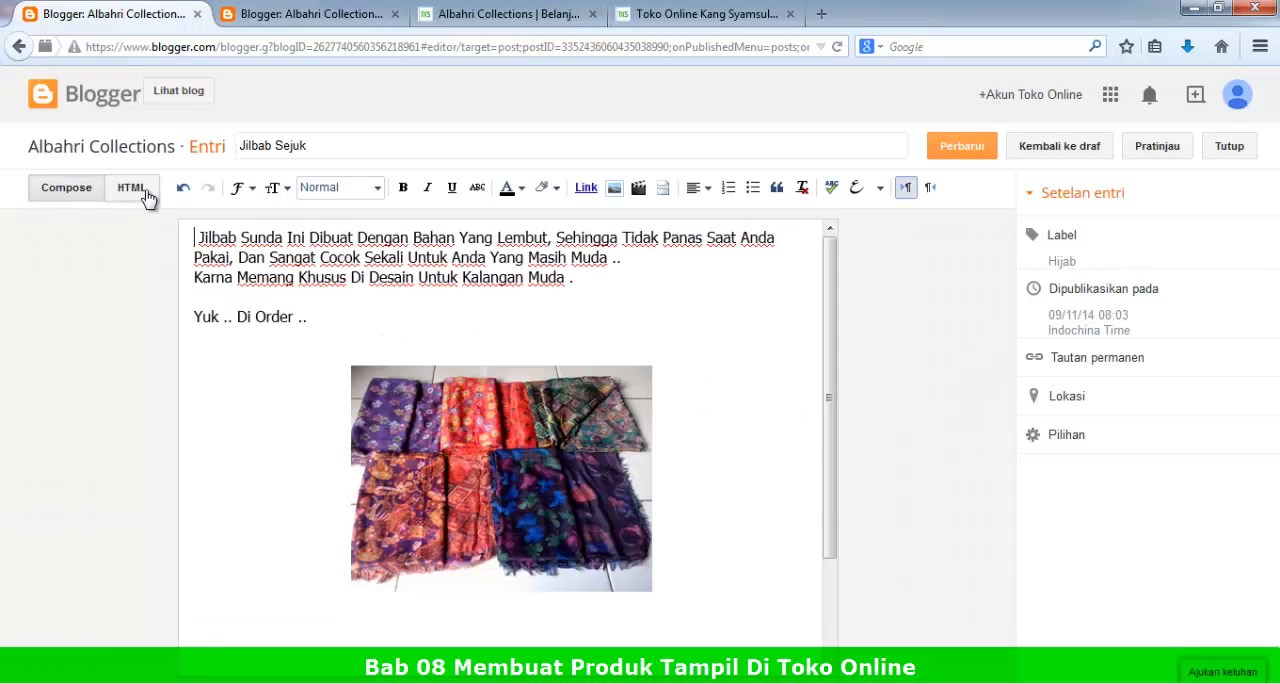
pyautogui.click(135, 190)
# Step: Copy the entire HTML source of the Jilbab Sejuk post and return to the post list, discarding unsaved changes
pyautogui.moveTo(279, 549); pyautogui.dragTo(20, 187)
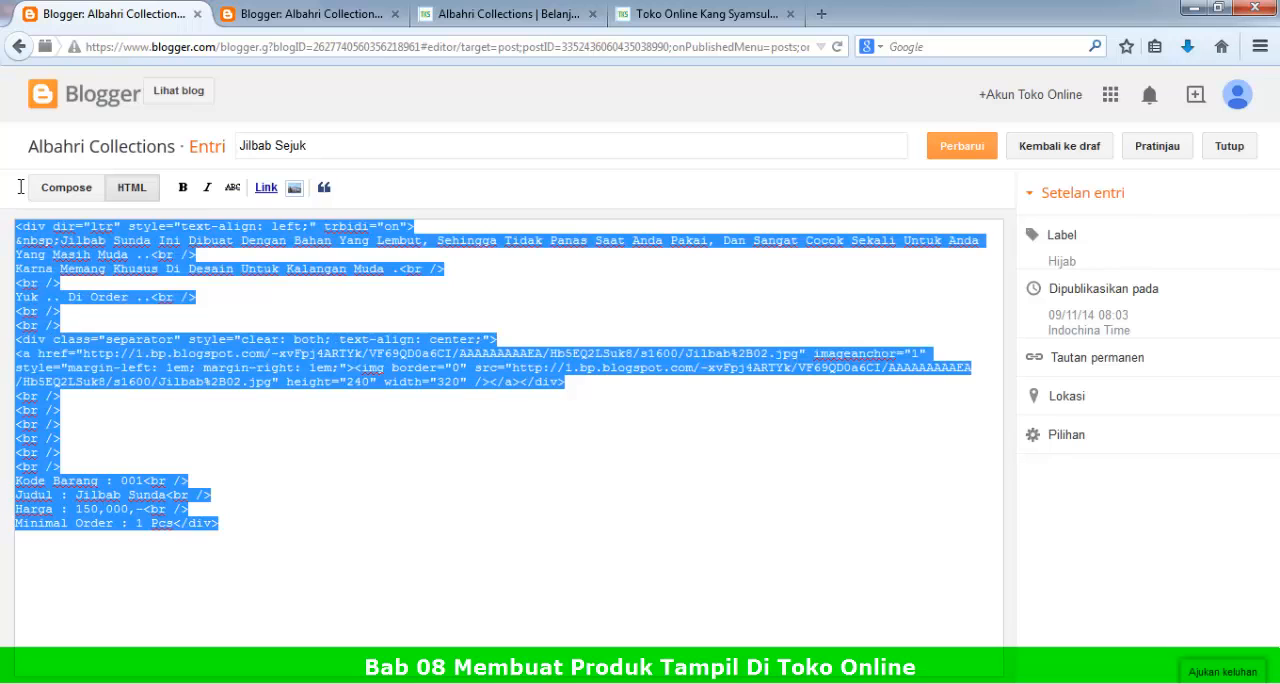
pyautogui.rightClick(72, 259)
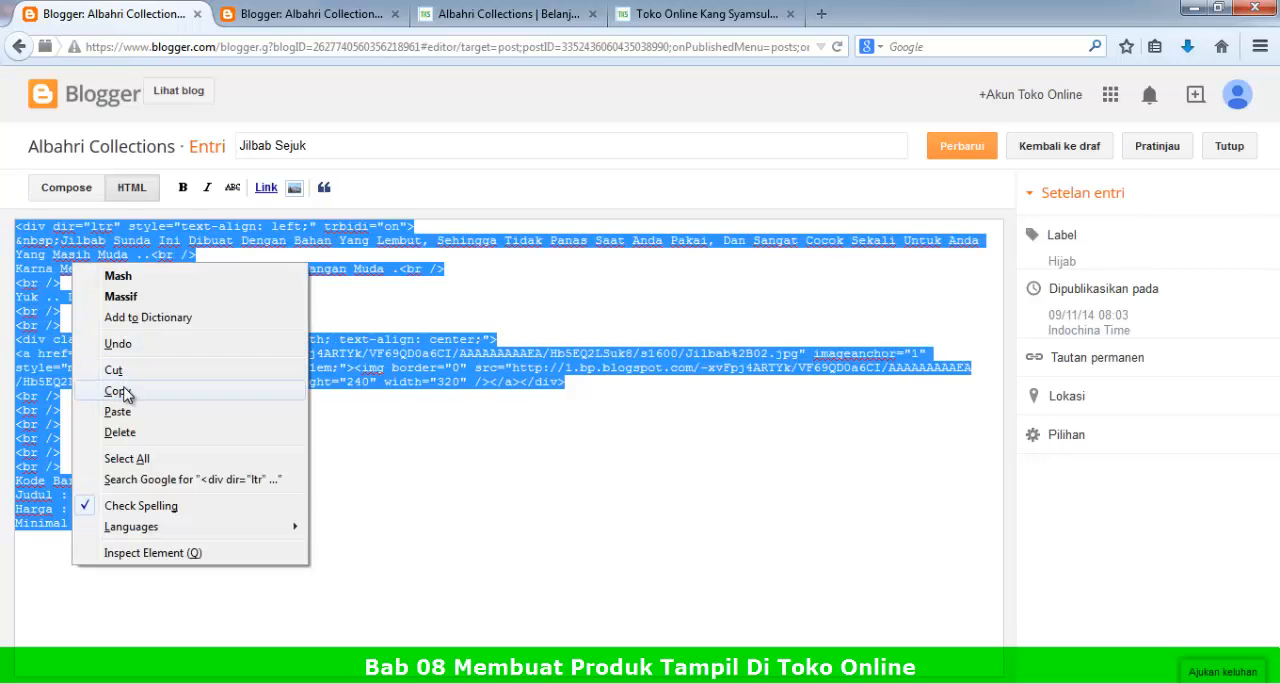
pyautogui.click(20, 46)
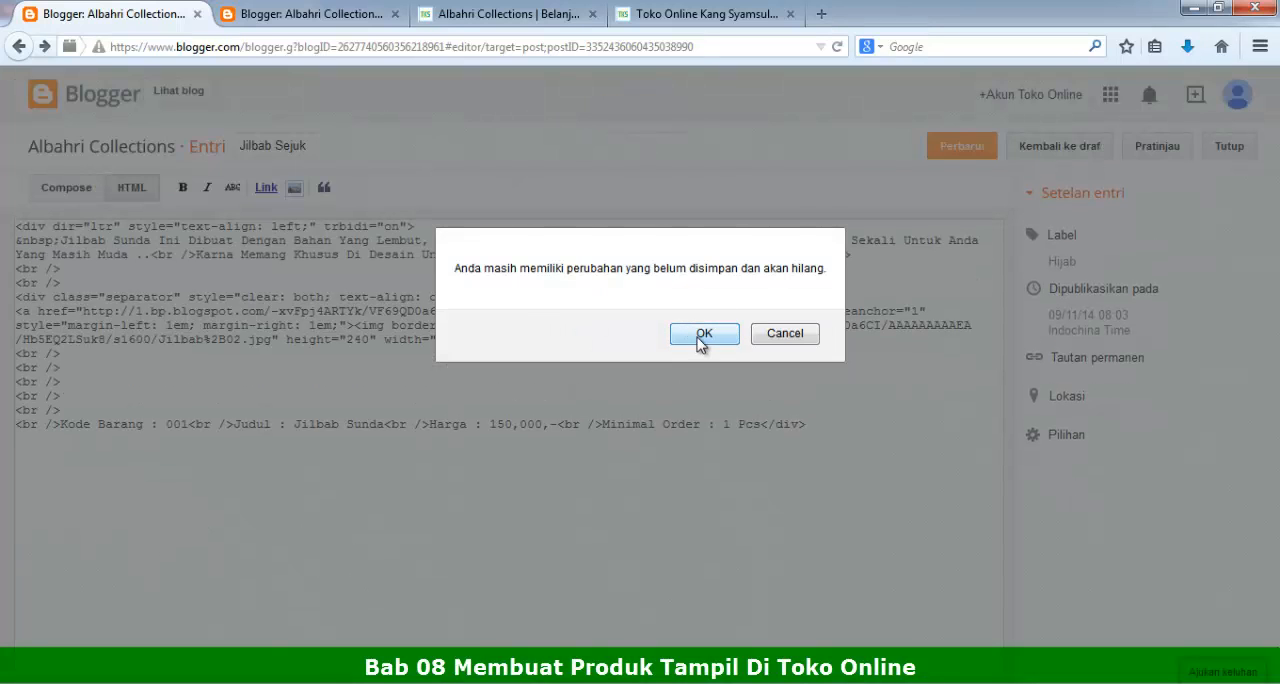
pyautogui.click(705, 333)
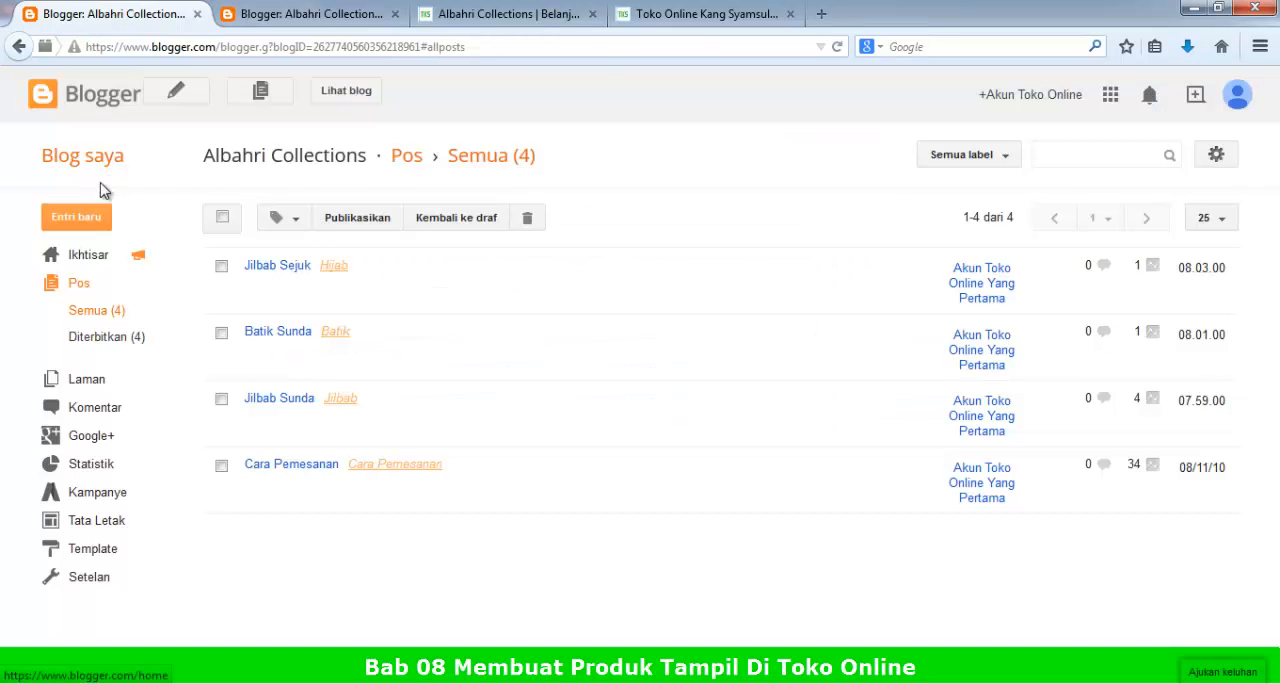
# Step: Create a new post titled 01 and show its HTML source
pyautogui.click(78, 214)
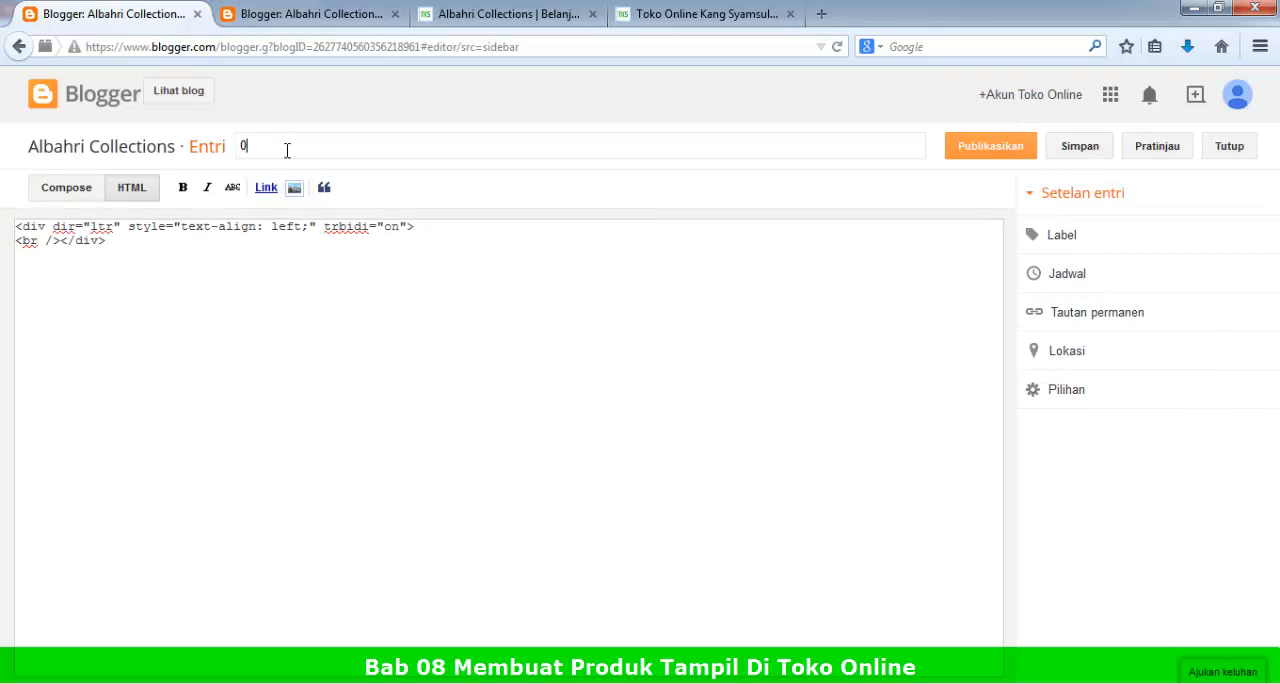
pyautogui.click(62, 188)
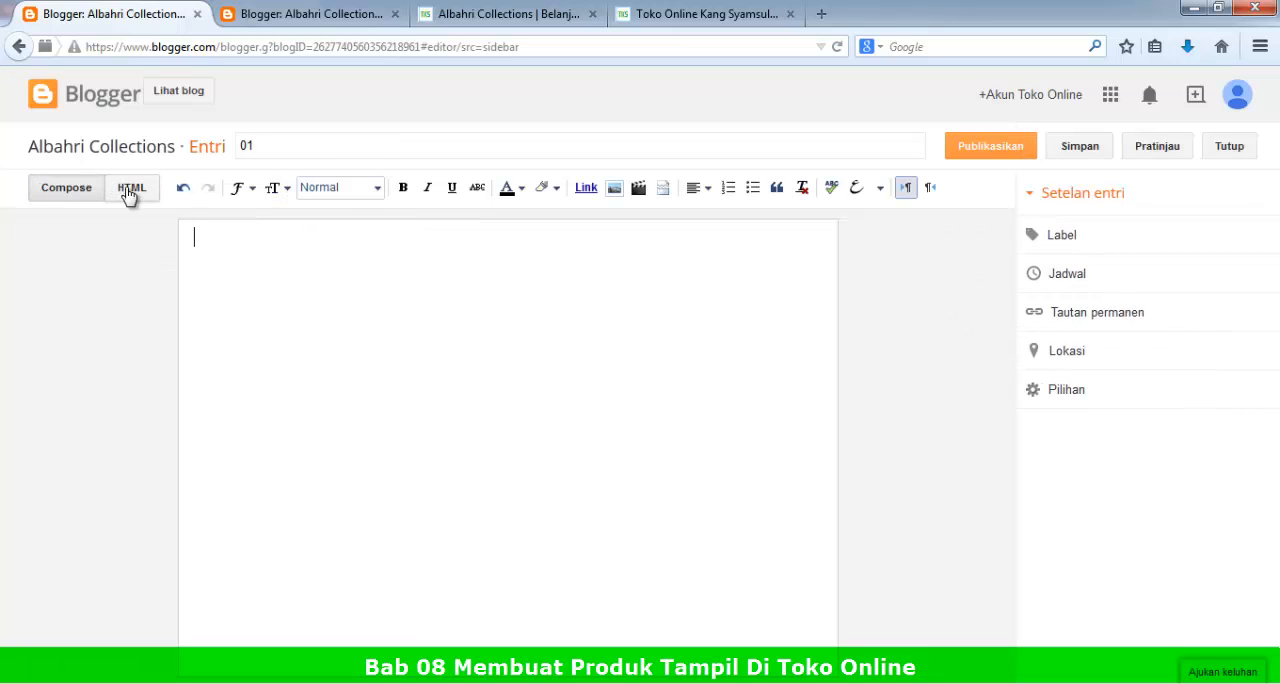
pyautogui.click(130, 190)
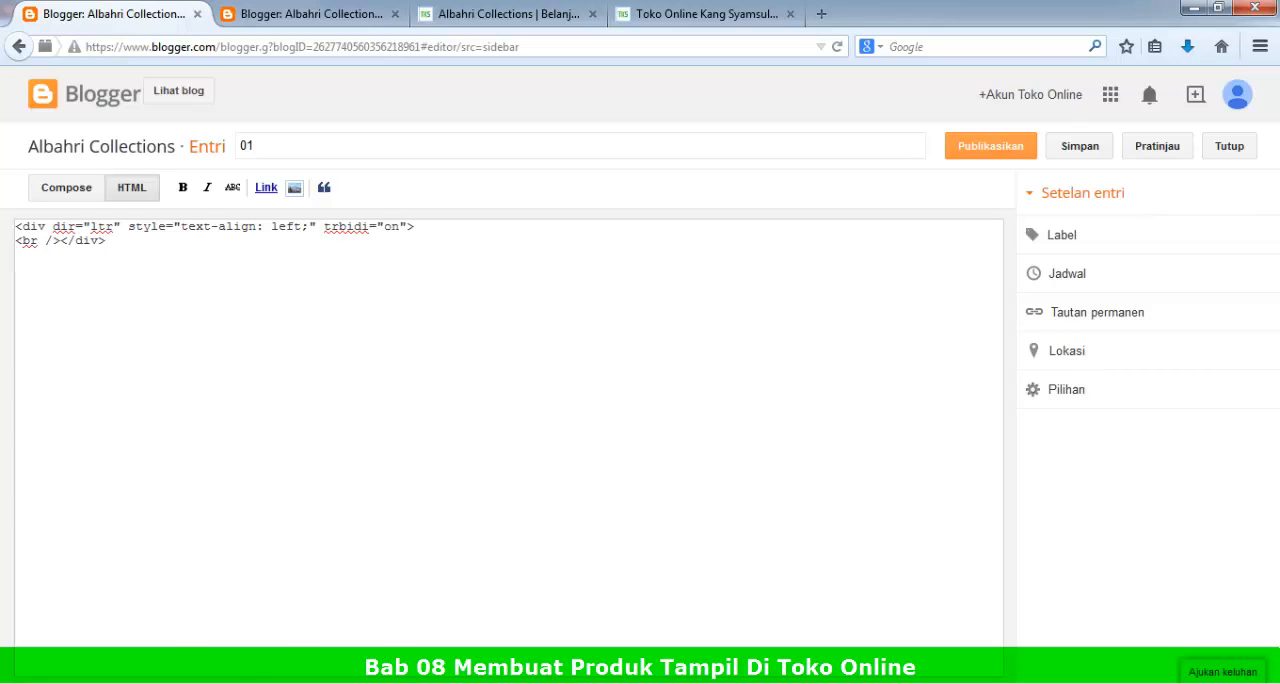
# Step: Open the text file Test Produk 01.txt from the Aksesoris Toko Online ( Widget HTML ) folder inside Toko Online
pyautogui.click(26, 683)
pyautogui.click(138, 683)
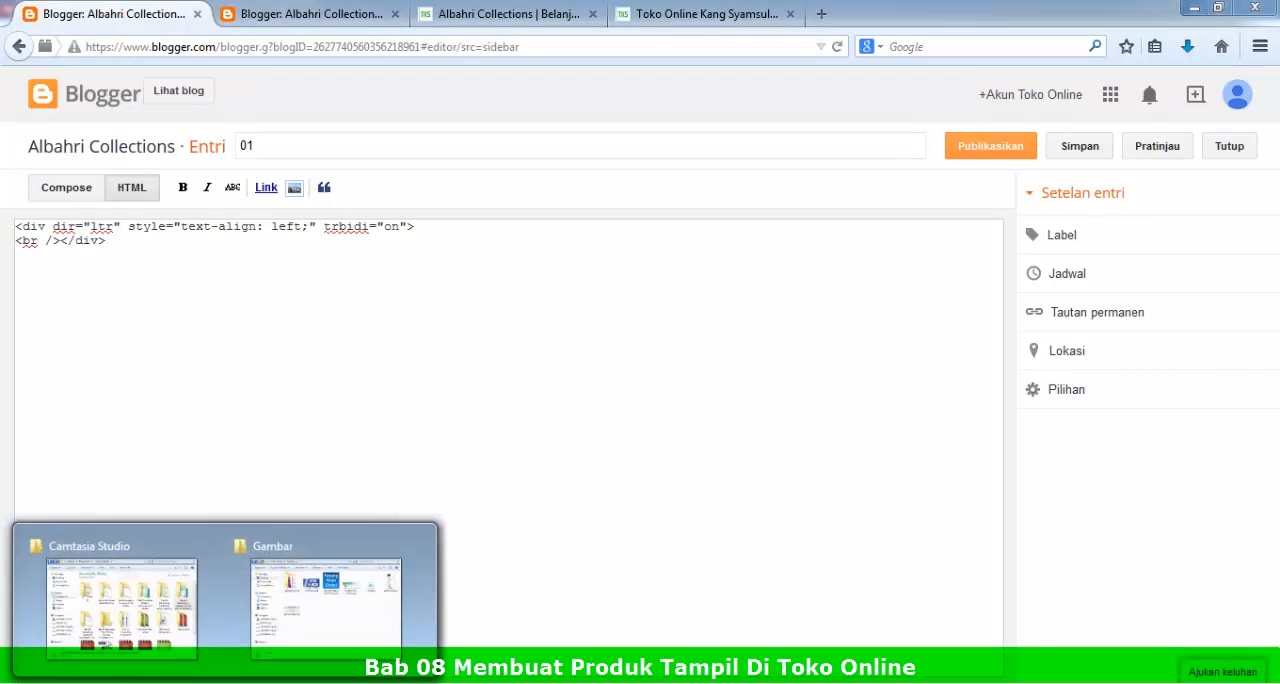
pyautogui.click(26, 683)
pyautogui.click(225, 683)
pyautogui.click(327, 571)
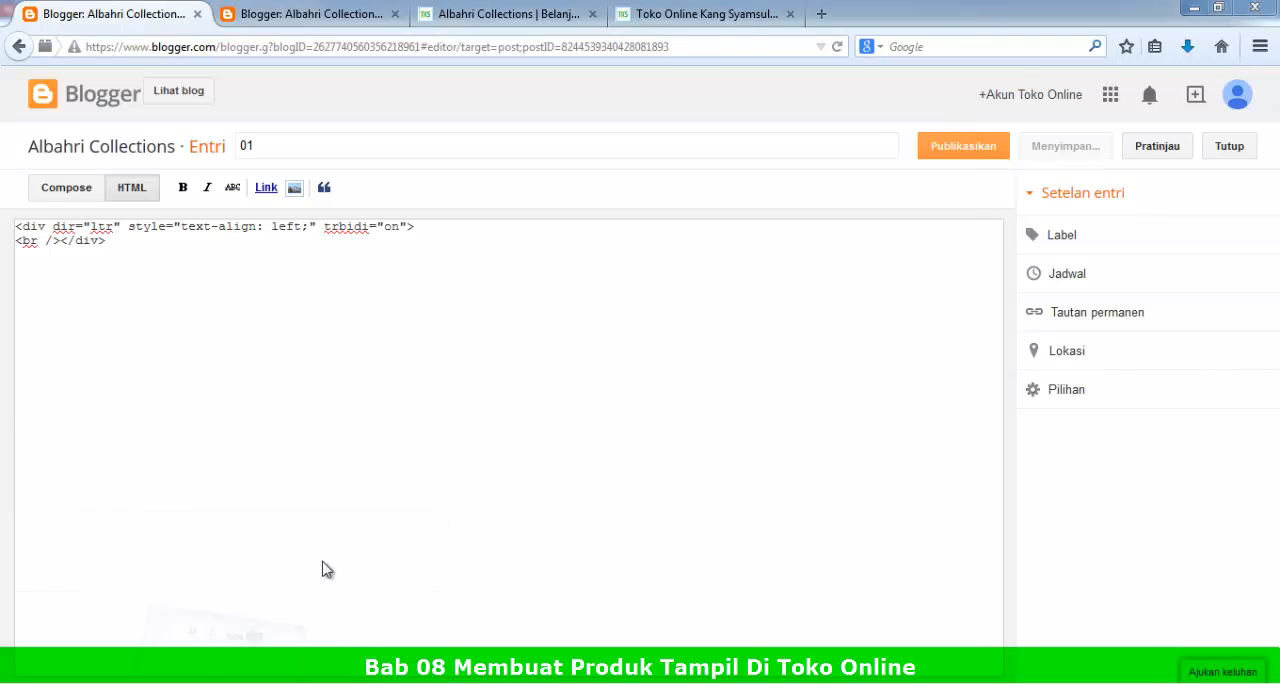
pyautogui.click(186, 136)
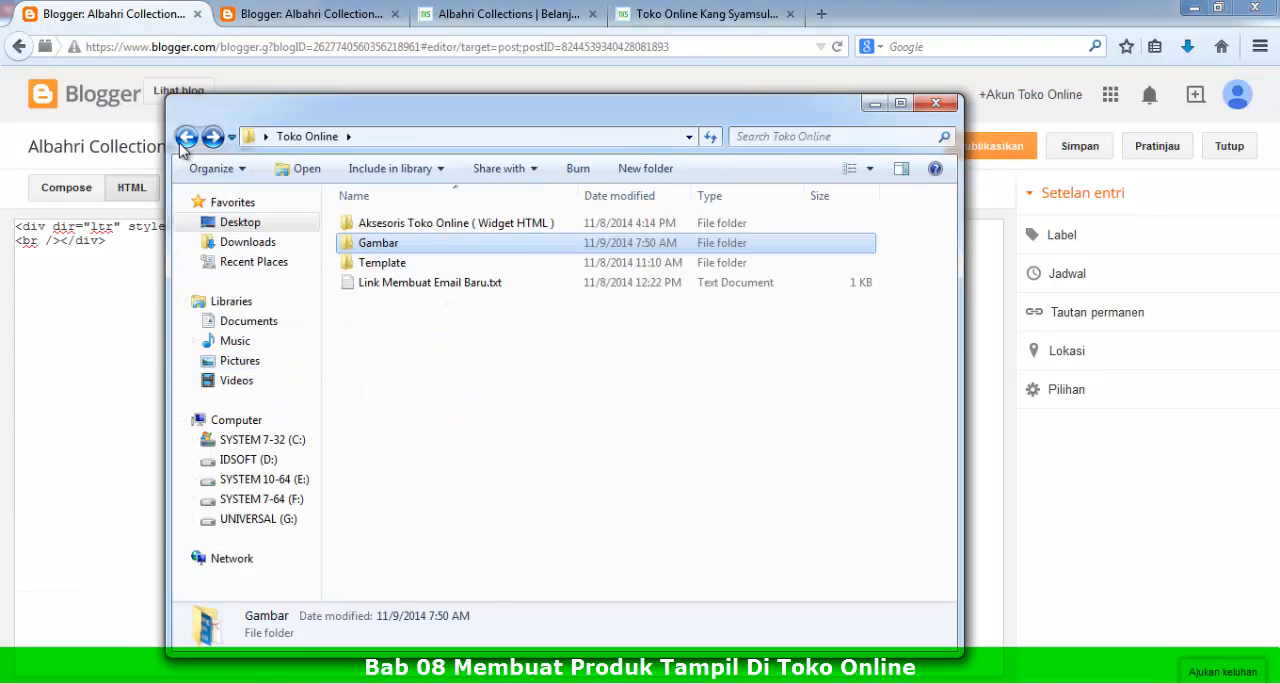
pyautogui.doubleClick(383, 226)
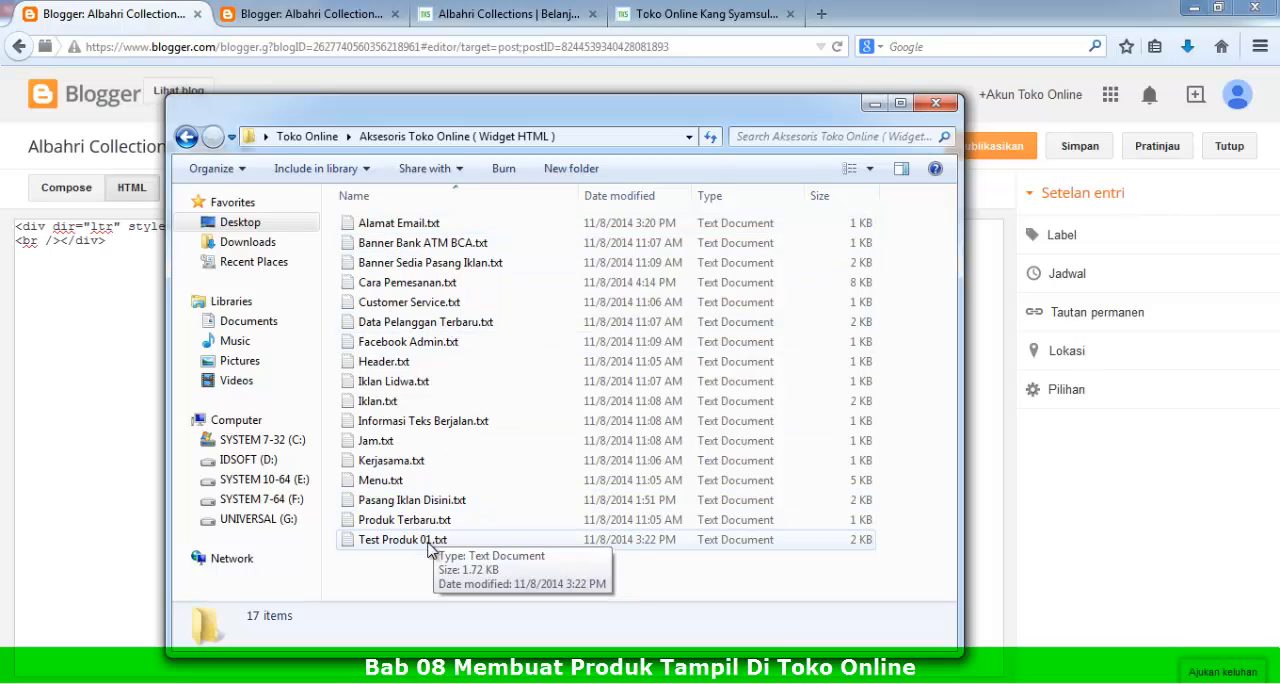
pyautogui.doubleClick(430, 540)
# Step: Copy the full content of Test Produk 01.txt and replace the new post's HTML source with it
pyautogui.moveTo(329, 349); pyautogui.dragTo(137, 27)
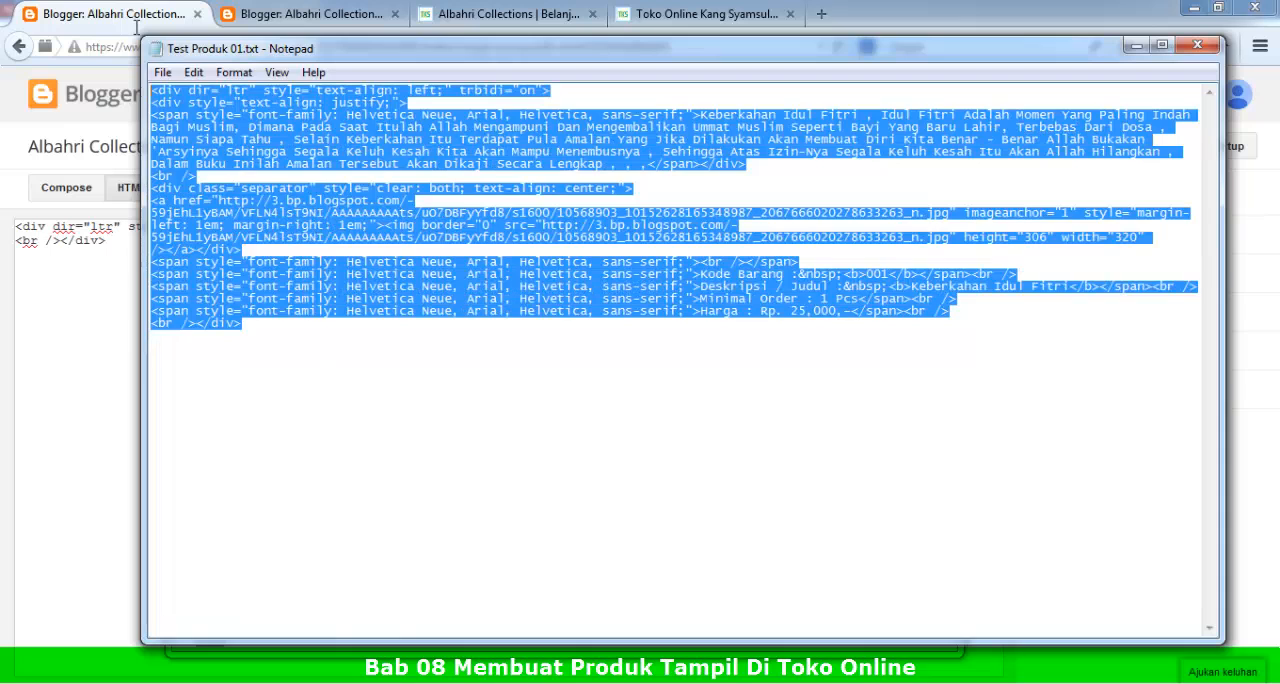
pyautogui.rightClick(220, 145)
pyautogui.click(240, 196)
pyautogui.click(120, 14)
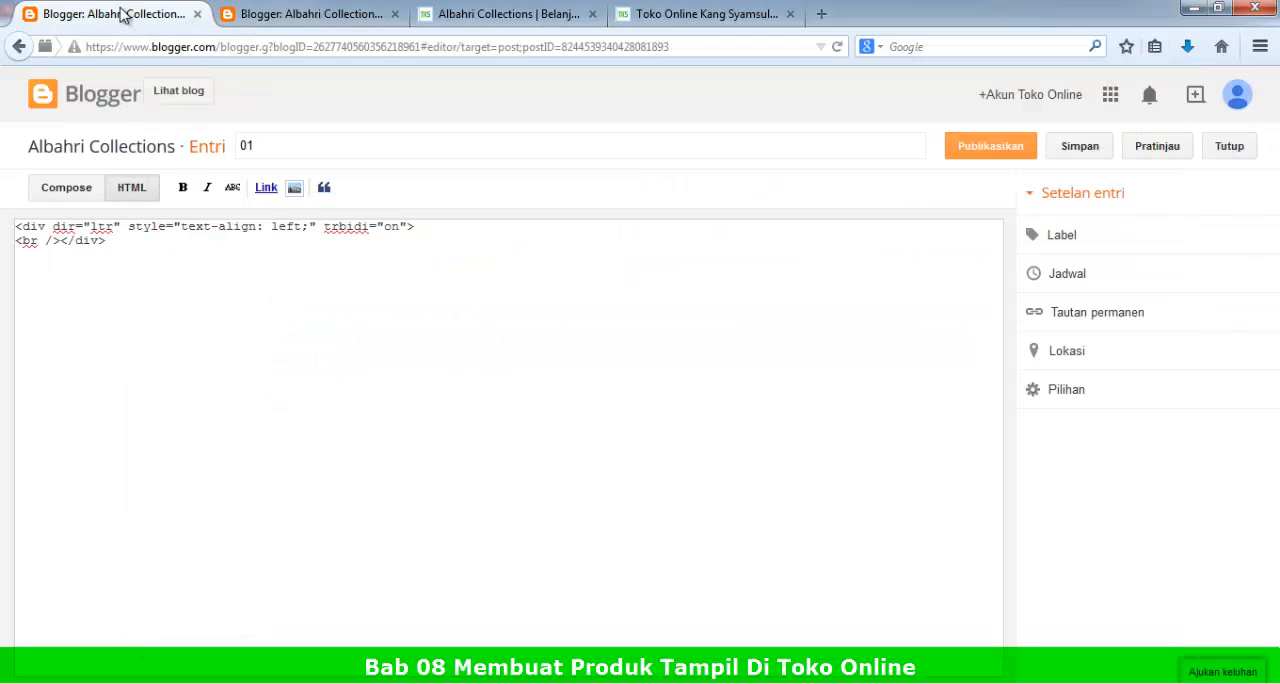
pyautogui.moveTo(185, 269); pyautogui.dragTo(2, 170)
pyautogui.rightClick(95, 231)
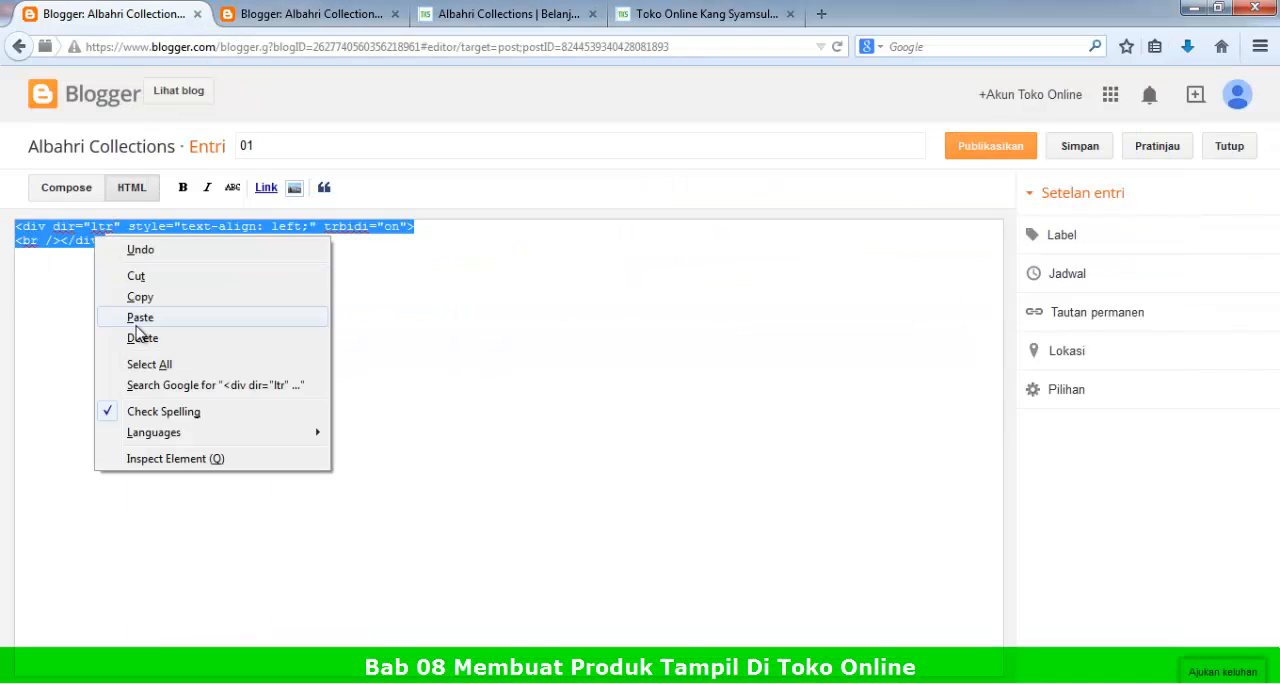
pyautogui.click(138, 318)
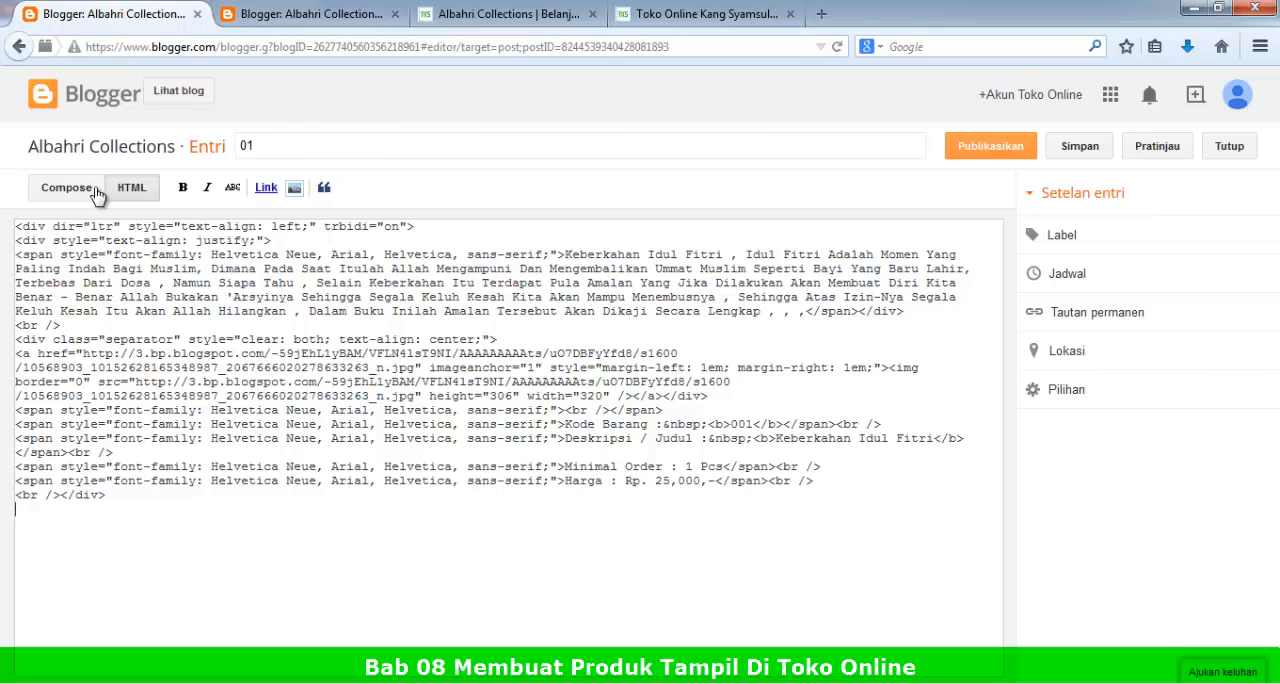
# Step: Assign the new label Buku to the 01 post and publish it without sharing it on Google+
pyautogui.click(1068, 238)
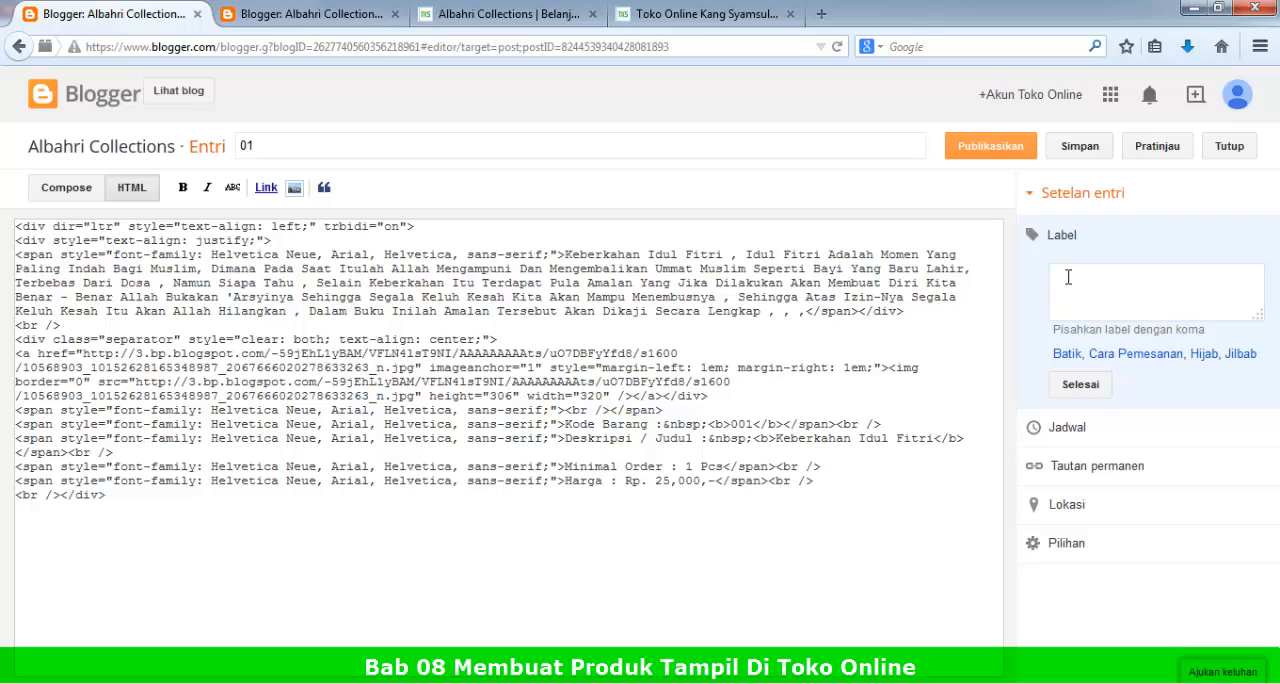
pyautogui.write('B')
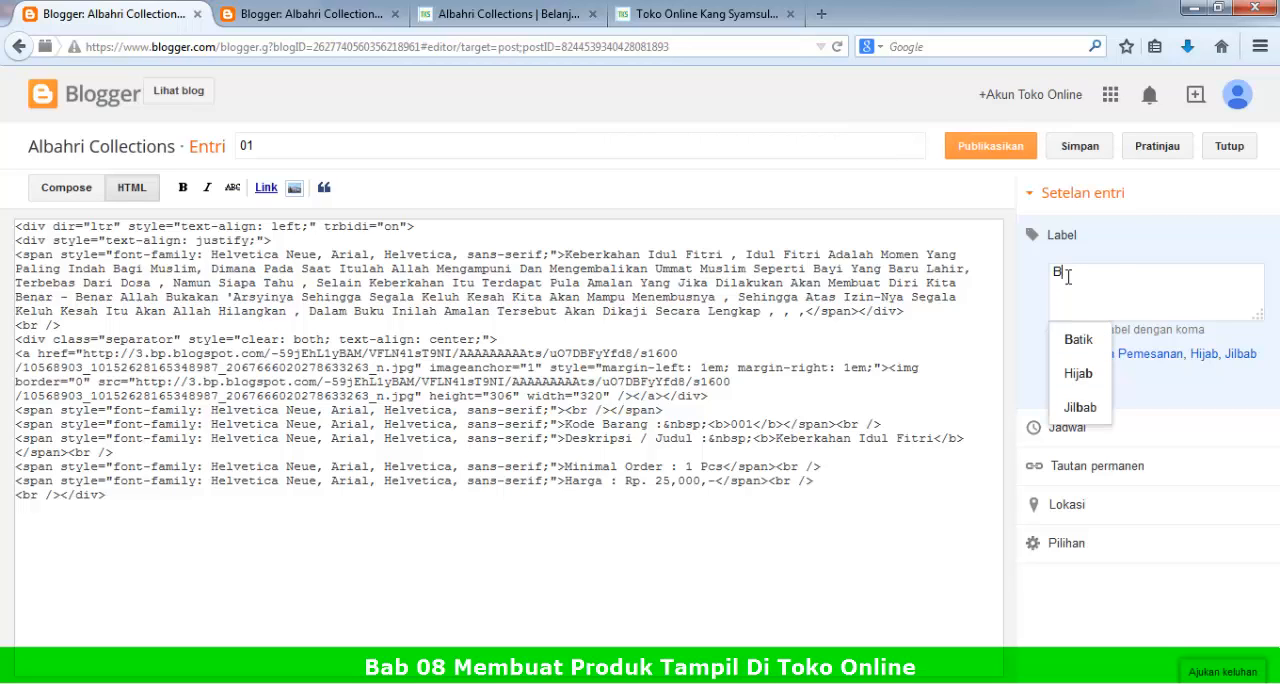
pyautogui.write('uku')
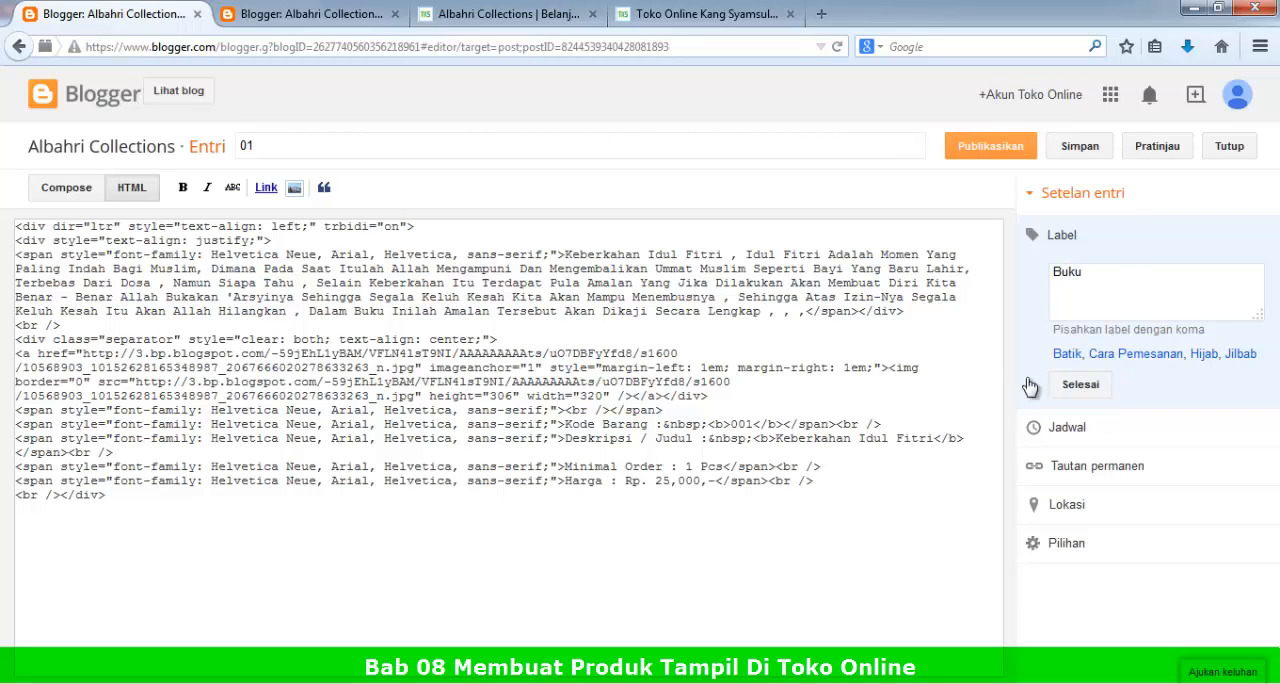
pyautogui.click(1072, 387)
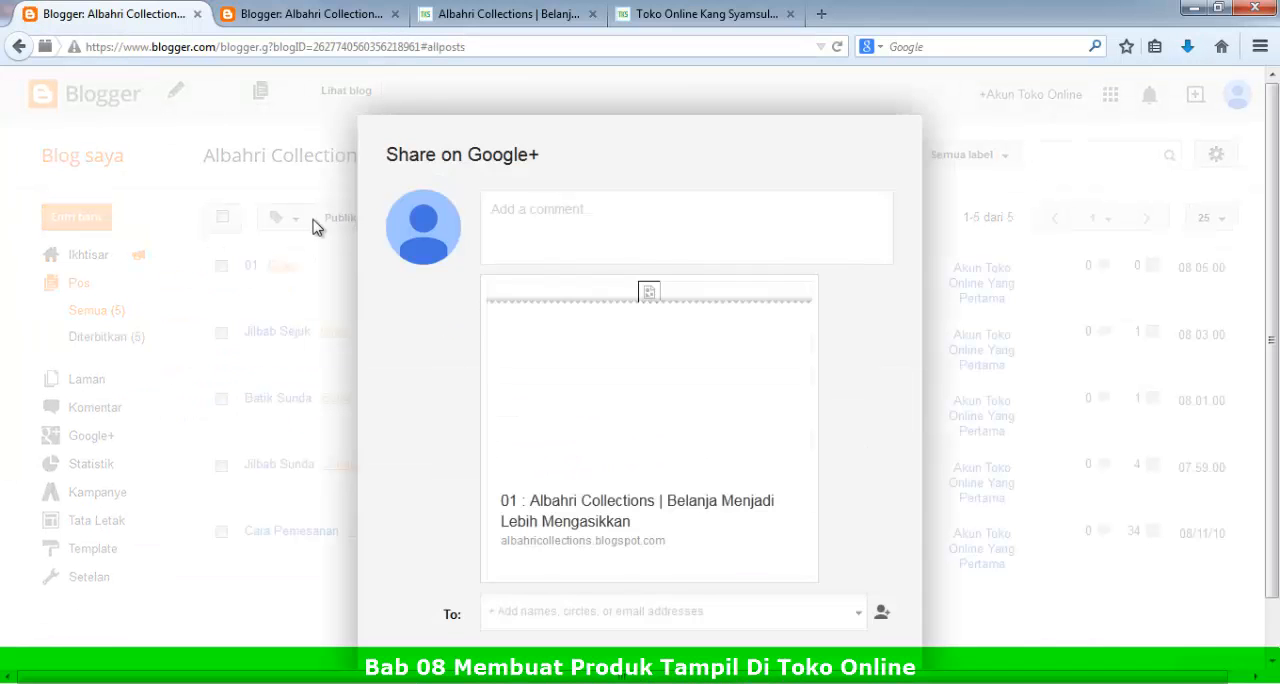
pyautogui.scroll(-1, 500, 617)
pyautogui.click(488, 636)
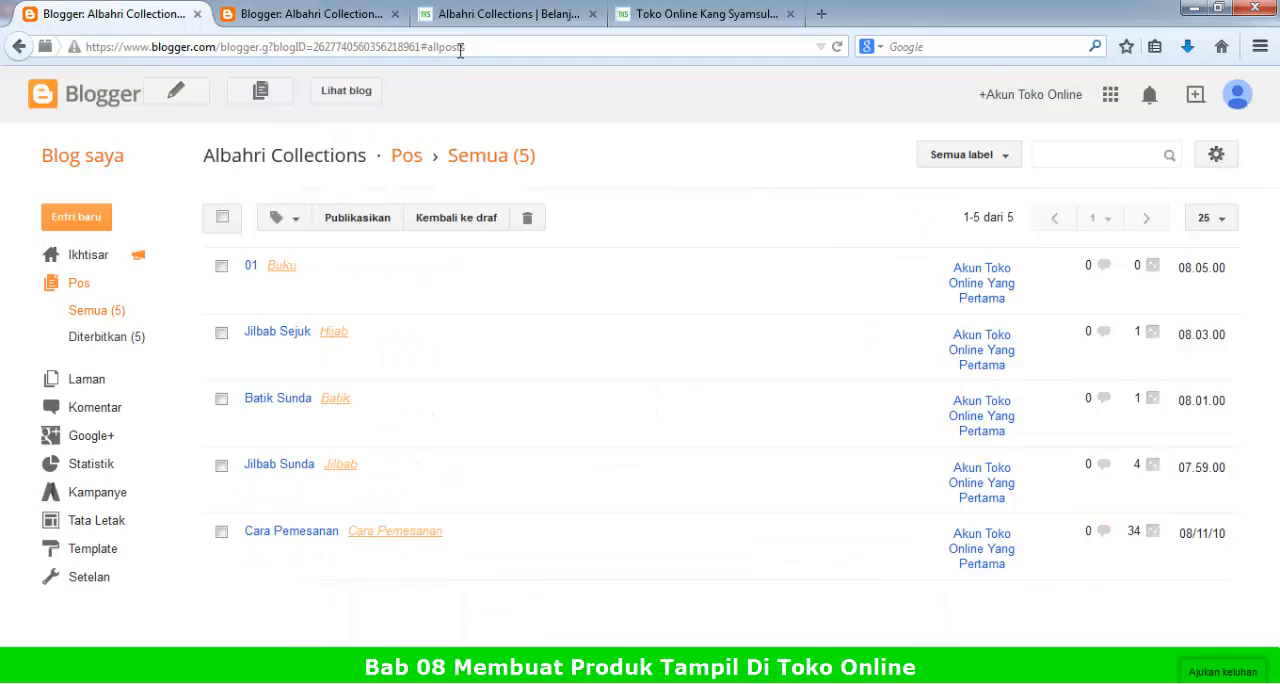
# Step: Reload the store's home page and check the product listing and categories for the 01 post and Buku label
pyautogui.click(500, 14)
pyautogui.click(839, 46)
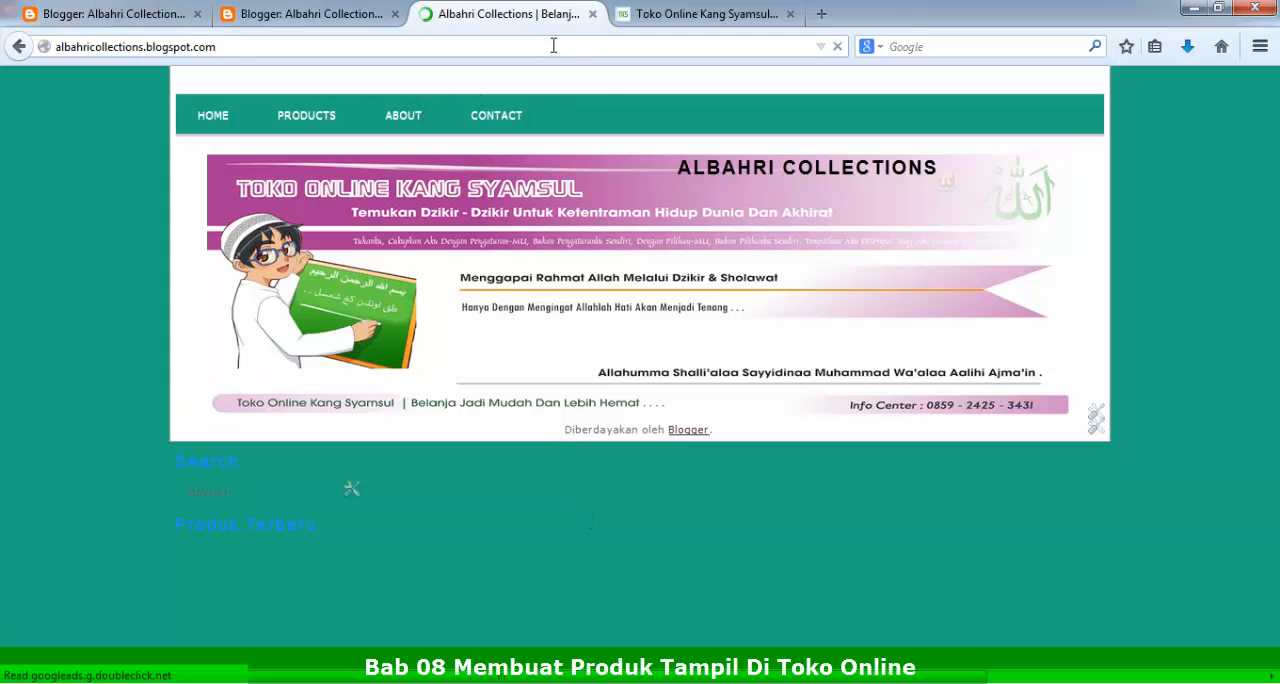
pyautogui.click(591, 46)
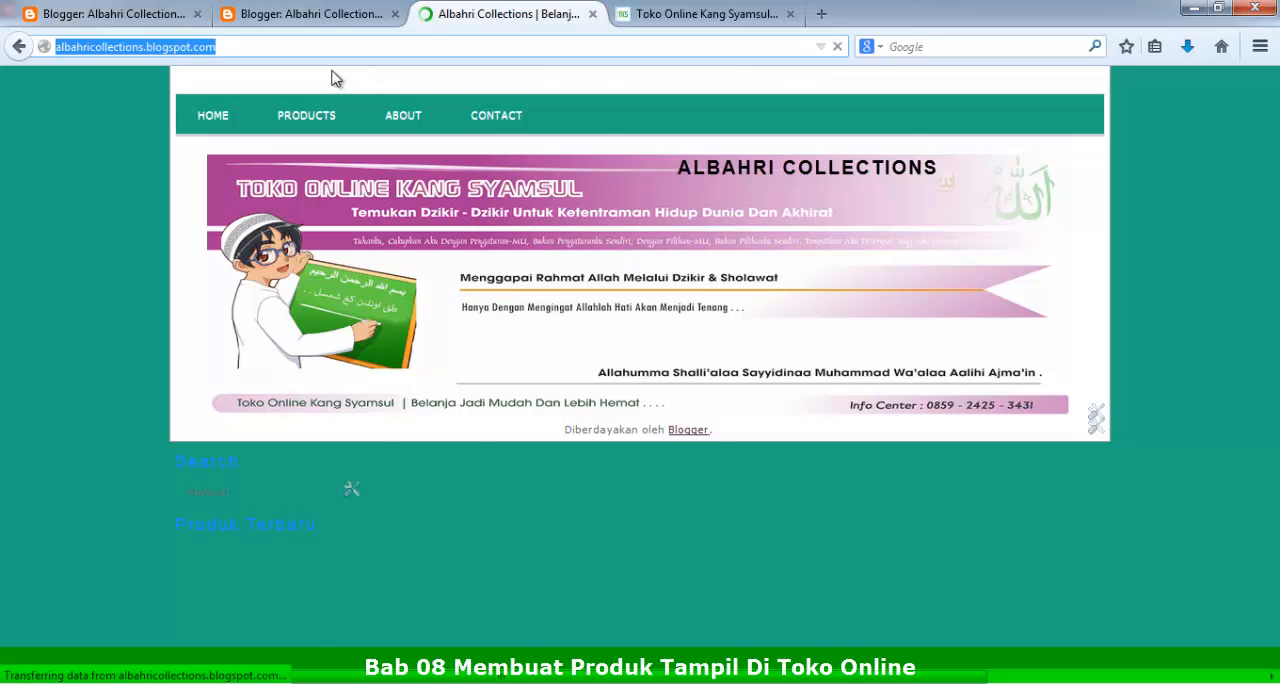
pyautogui.scroll(4, 511, 432)
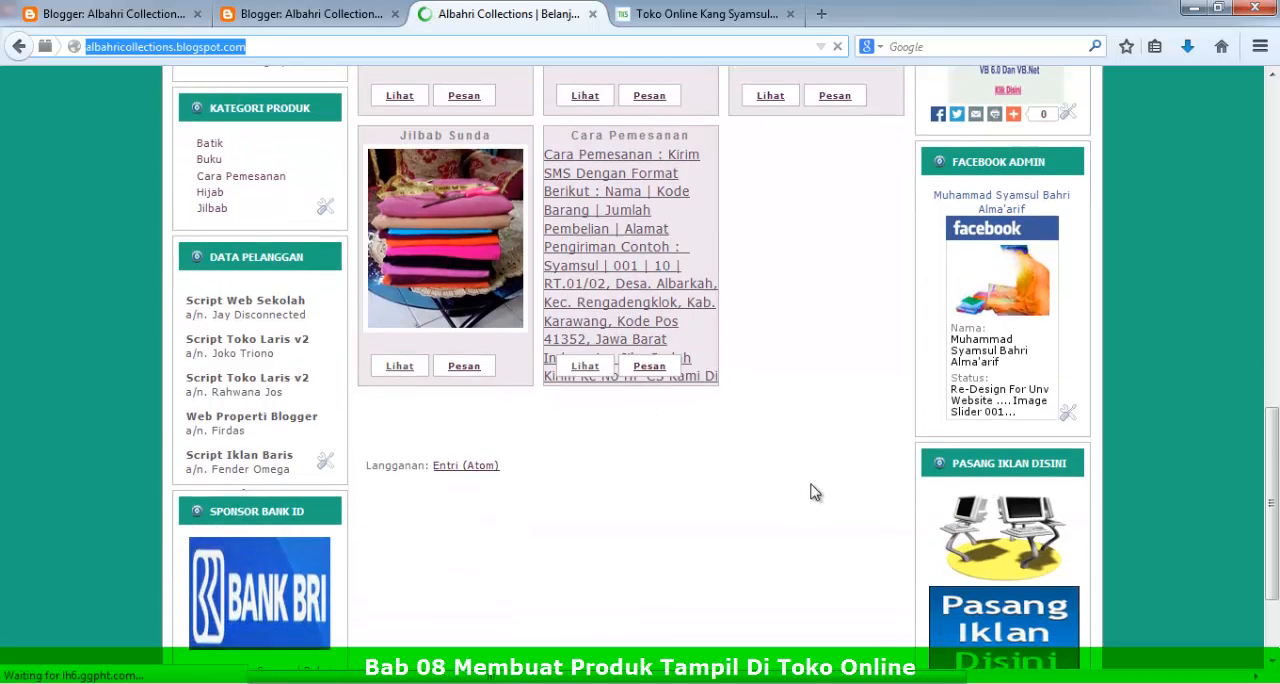
pyautogui.scroll(5, 766, 506)
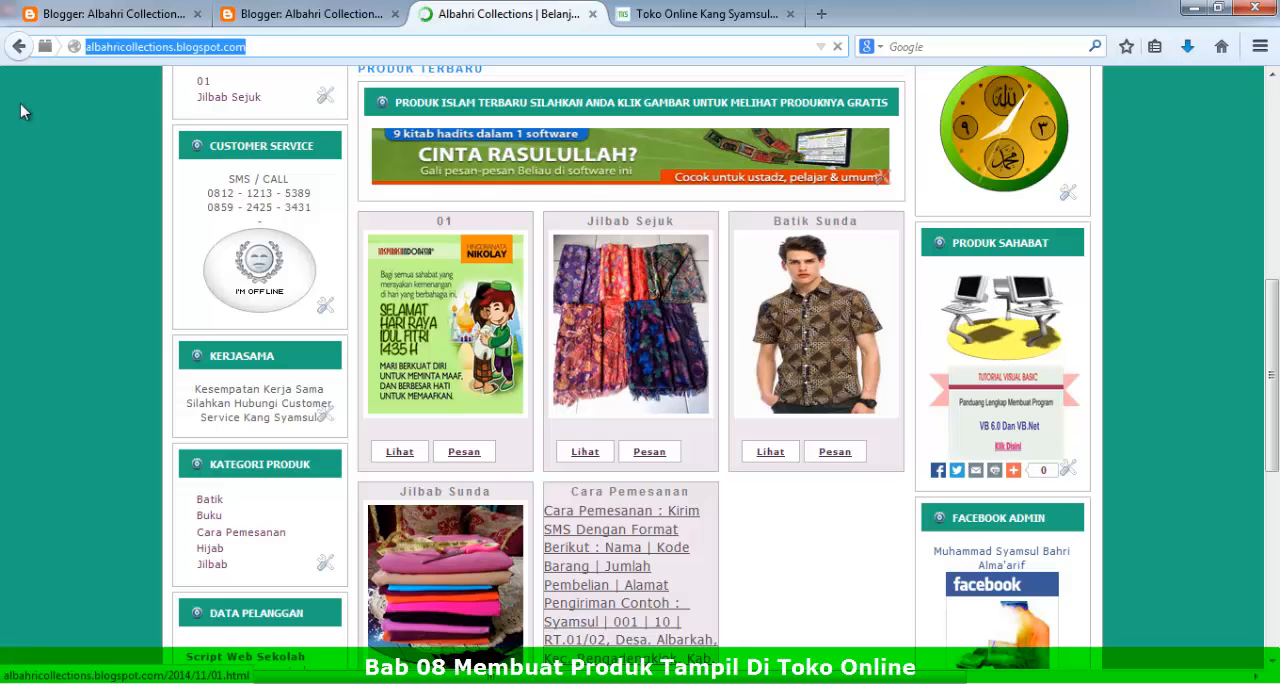
# Step: Return to the blog's post list and select the posts from Jilba Sunda down to Cara Pemesanan
pyautogui.click(155, 16)
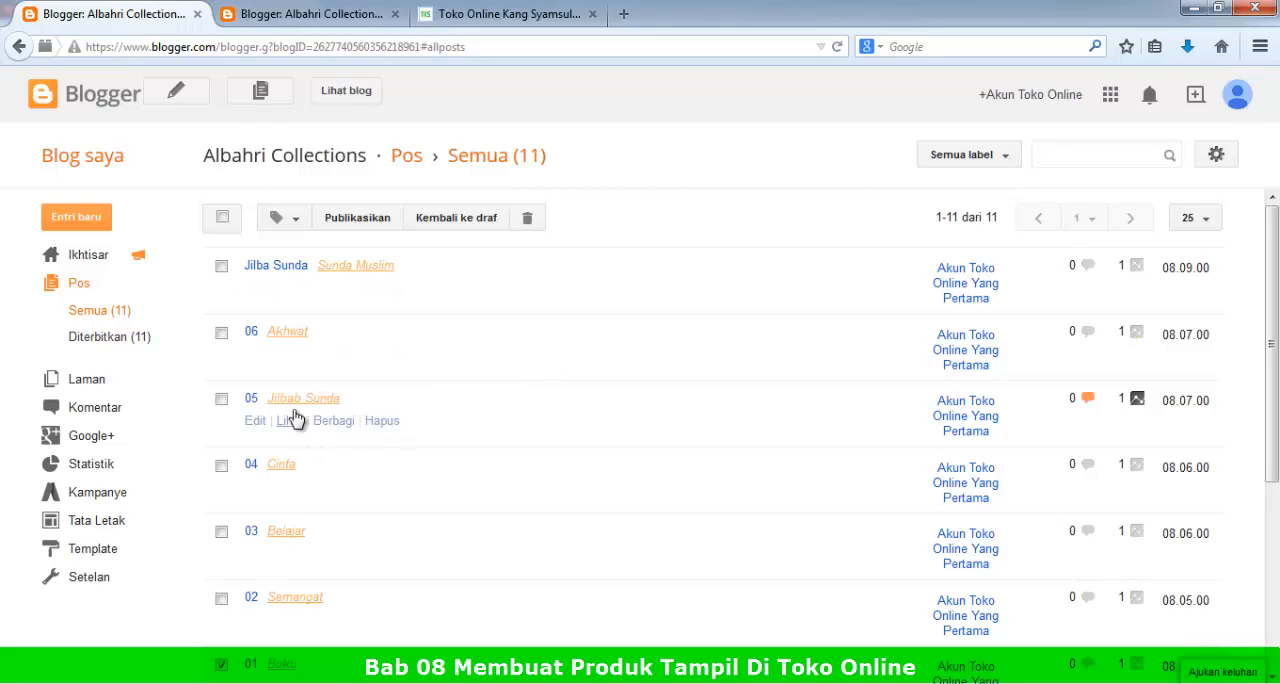
pyautogui.click(221, 267)
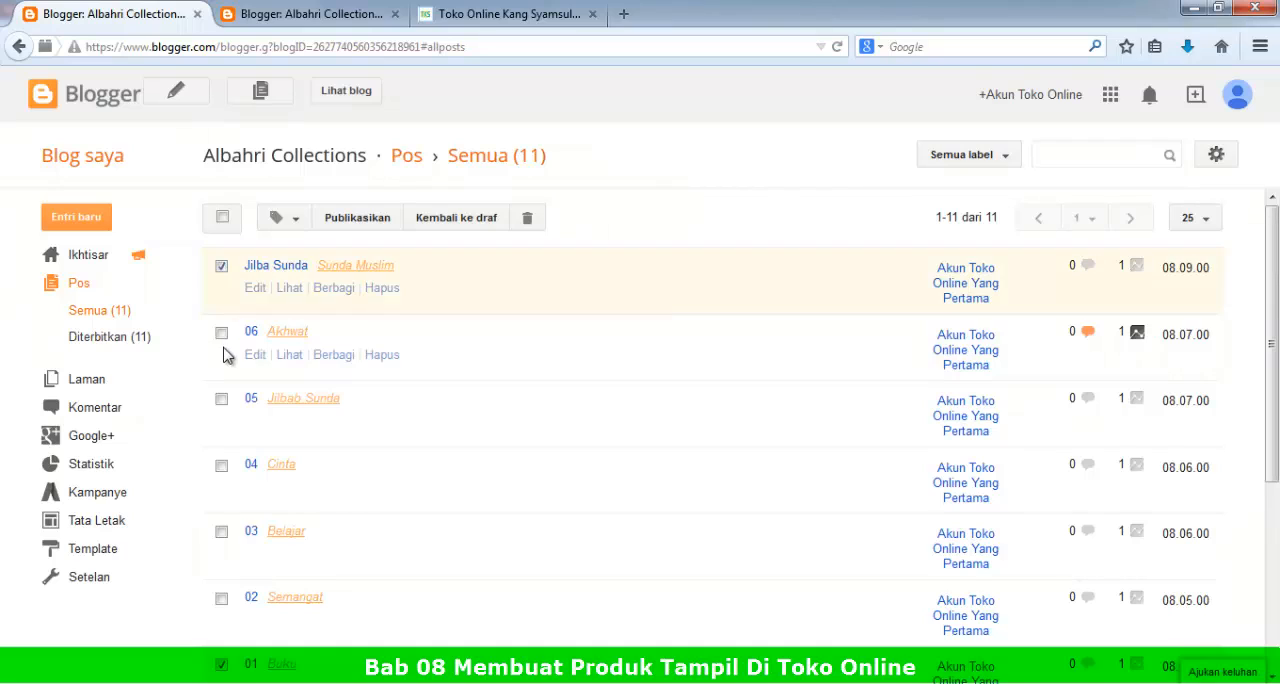
pyautogui.click(221, 333)
pyautogui.click(221, 399)
pyautogui.click(221, 466)
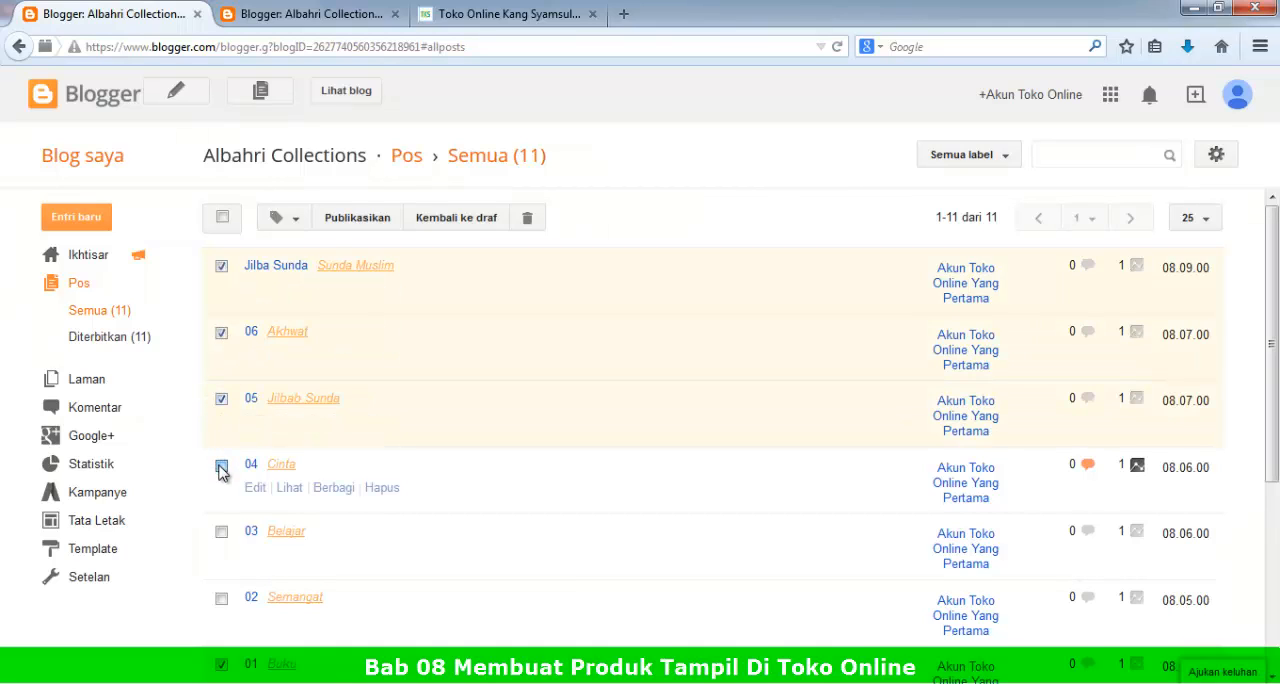
pyautogui.click(221, 535)
pyautogui.click(221, 598)
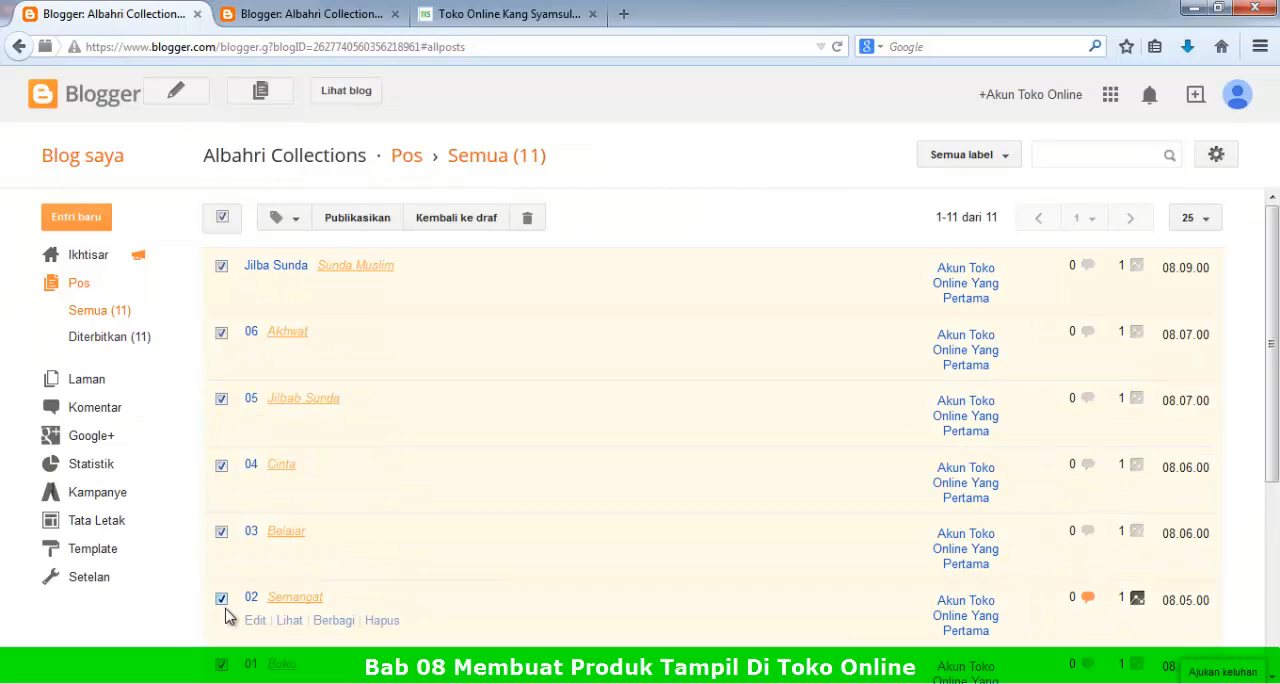
pyautogui.scroll(-1, 253, 626)
pyautogui.click(221, 624)
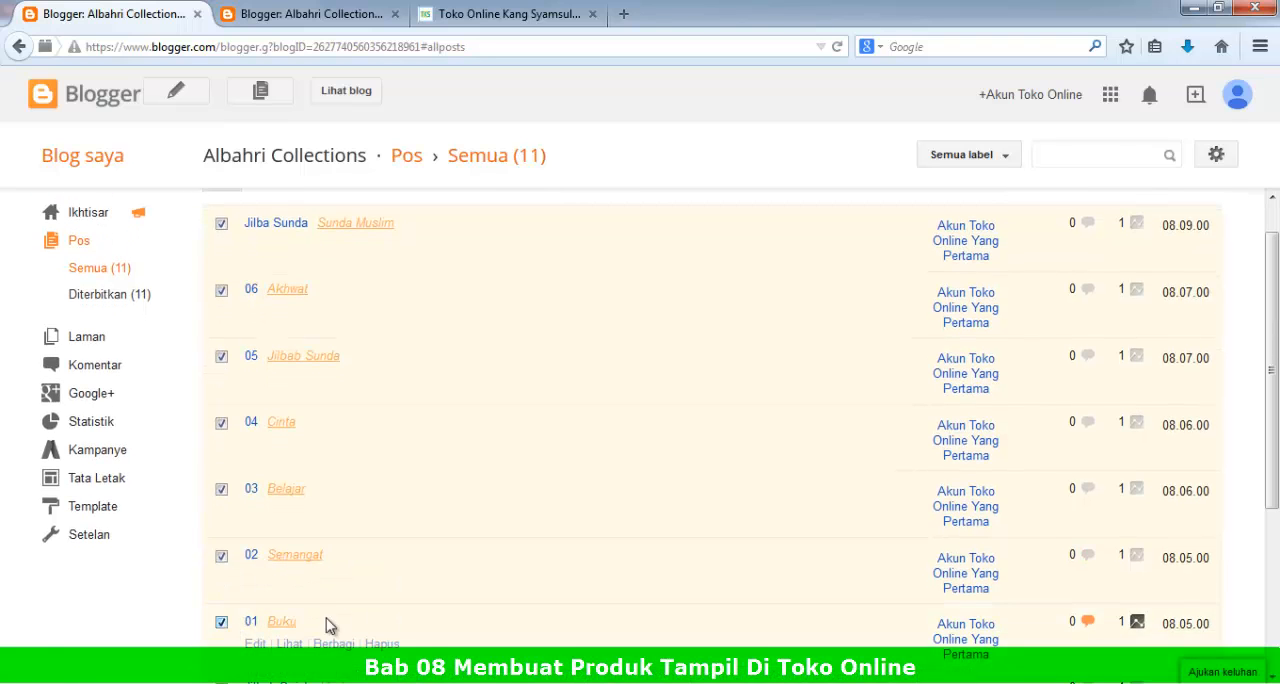
pyautogui.scroll(-2, 330, 626)
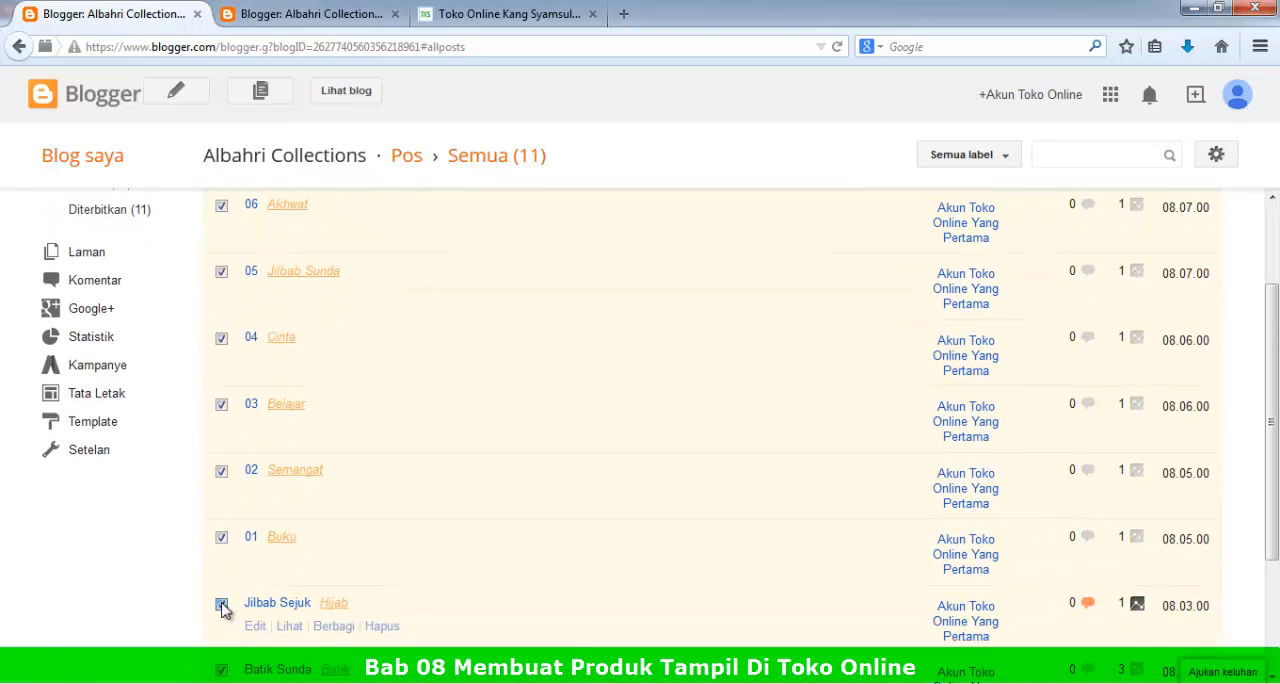
pyautogui.click(221, 605)
pyautogui.scroll(-4, 419, 629)
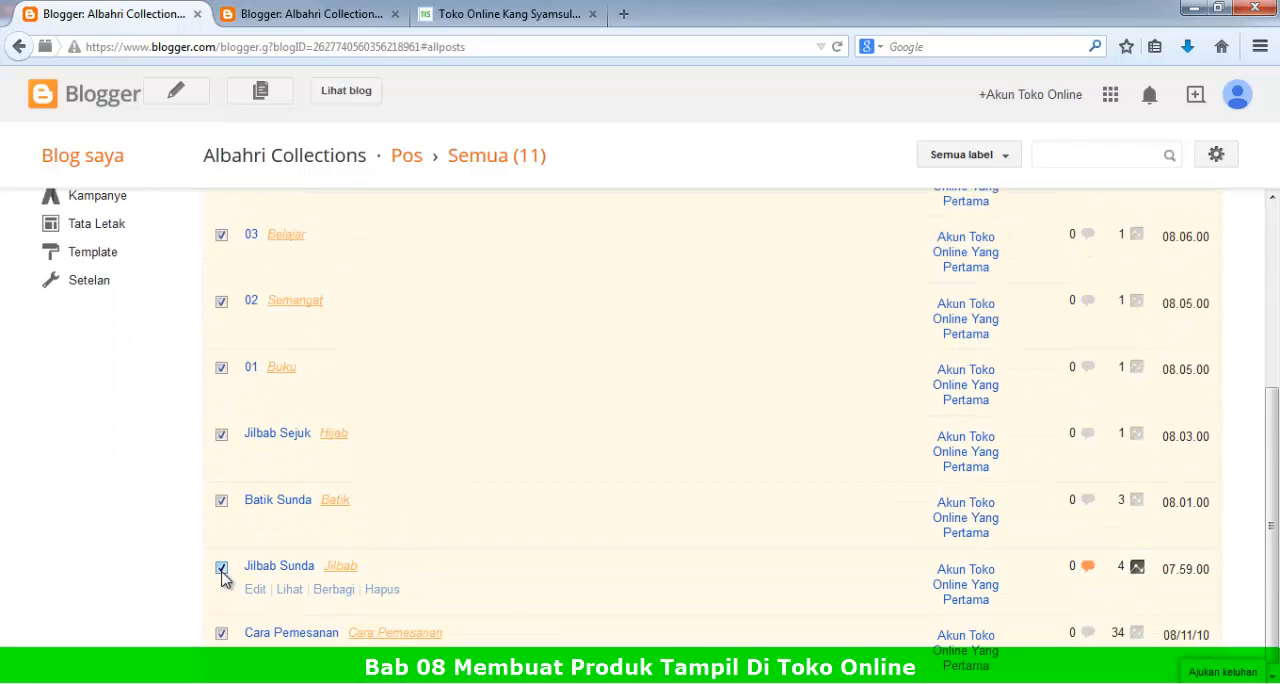
pyautogui.click(221, 634)
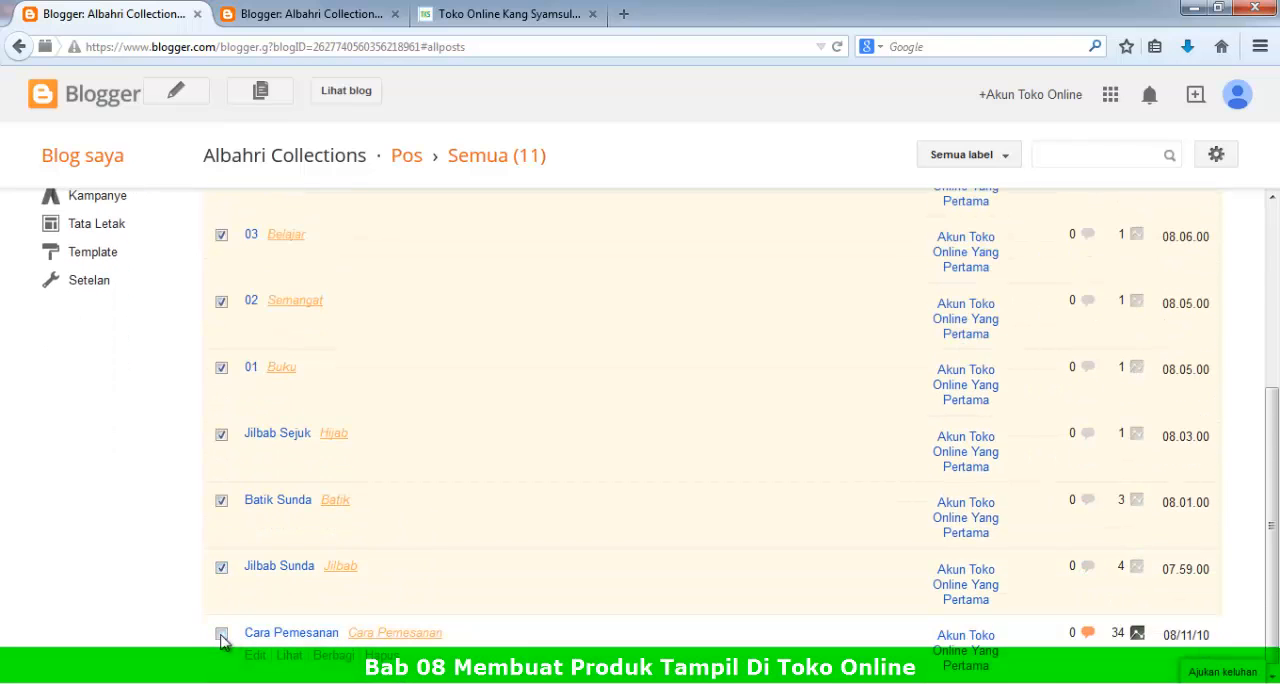
# Step: View the blog and check that the store's product listing and categories include the added posts and labels
pyautogui.scroll(6, 323, 386)
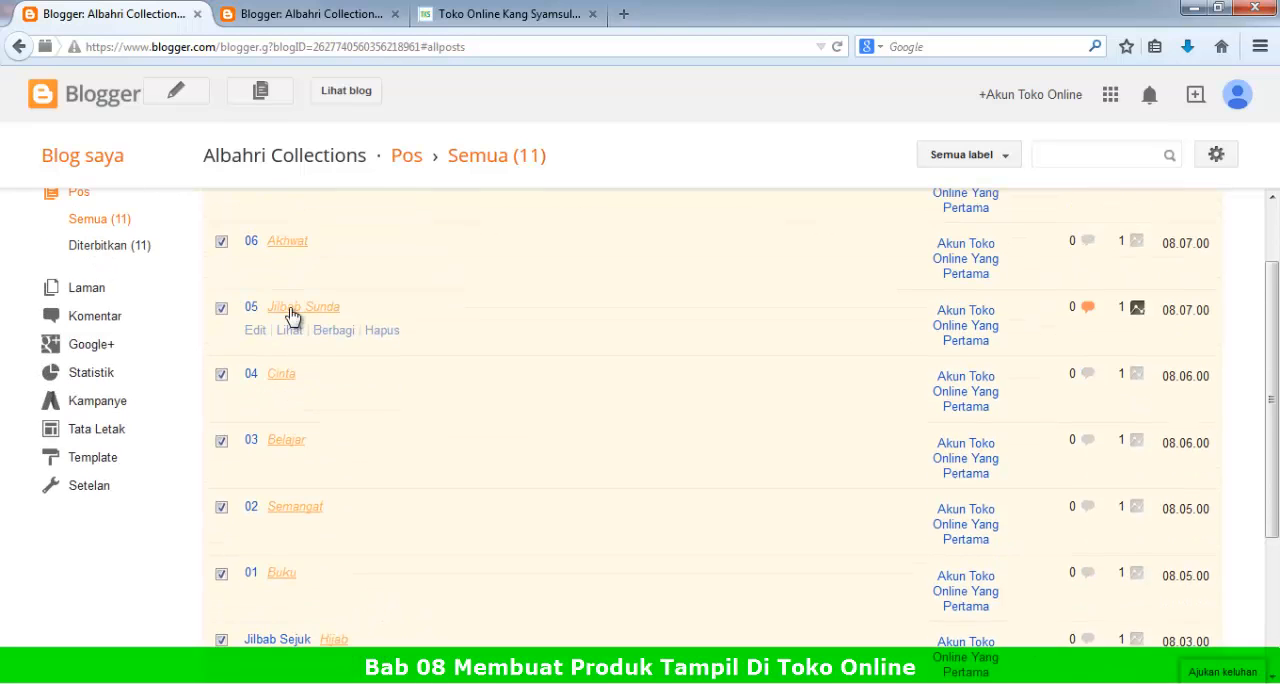
pyautogui.click(360, 108)
pyautogui.click(399, 46)
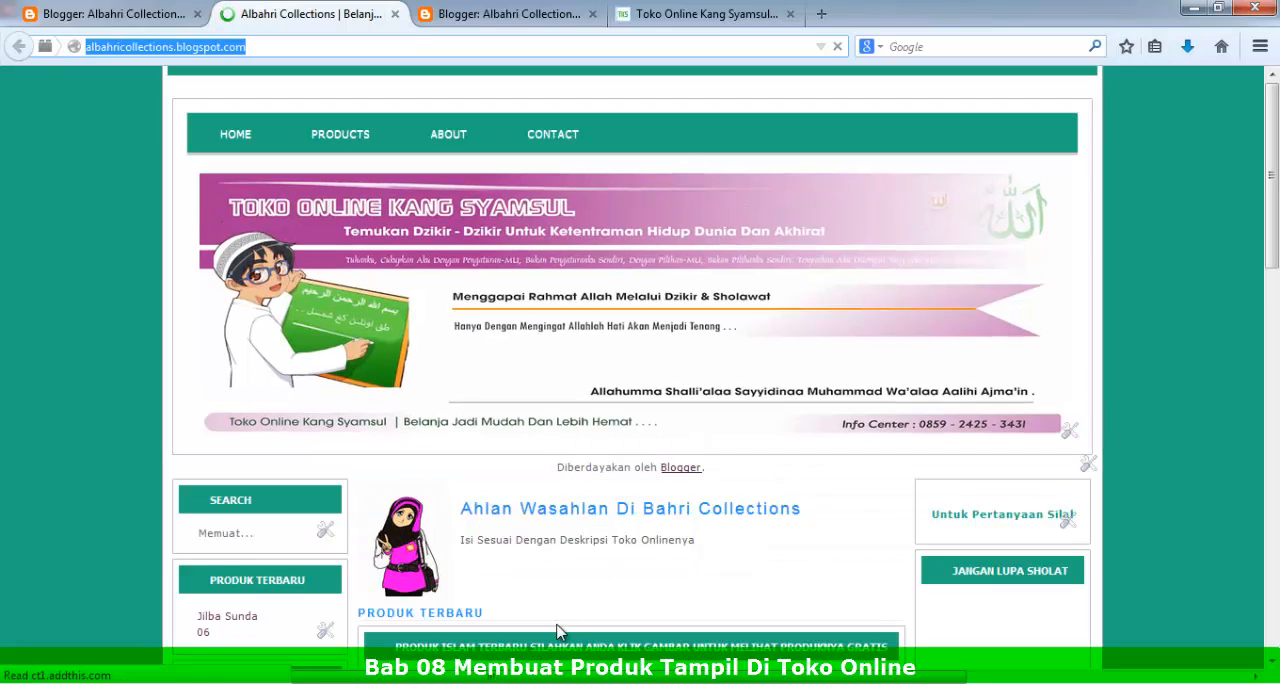
pyautogui.scroll(-10, 586, 529)
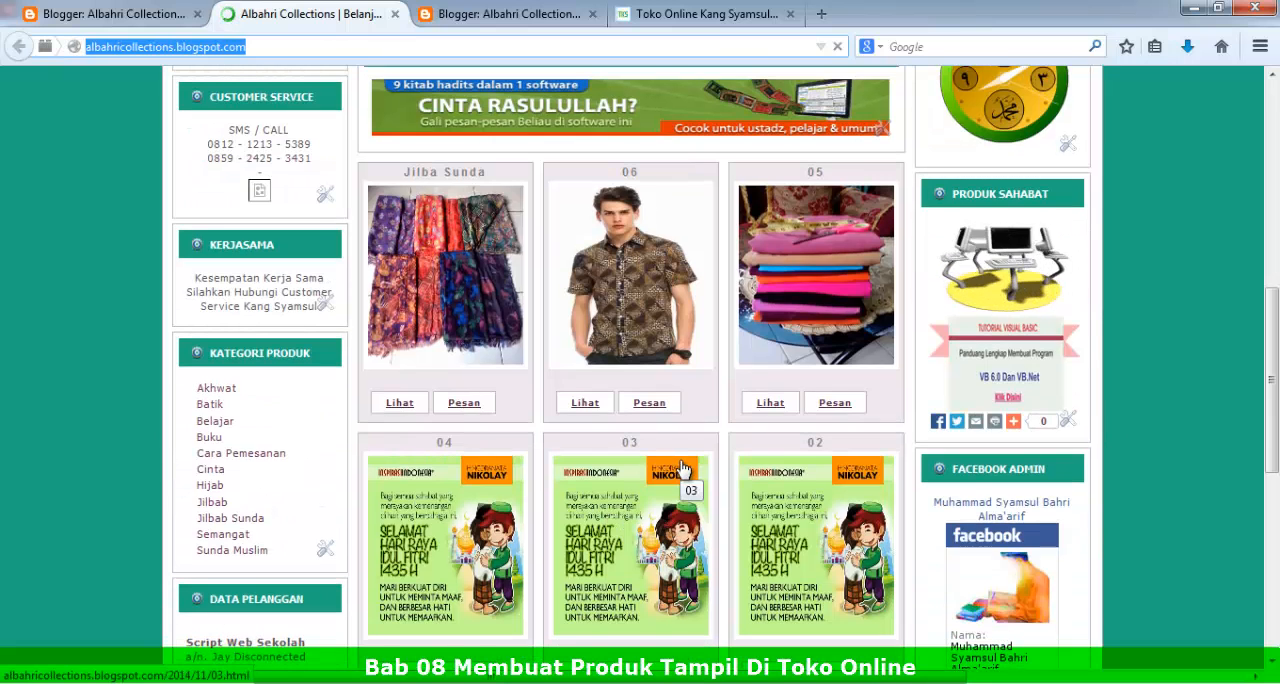
# Step: Check the Albahri Collections product listing, view the older posts page, and return to the store's home page
pyautogui.scroll(-5, 683, 475)
pyautogui.scroll(3, 450, 310)
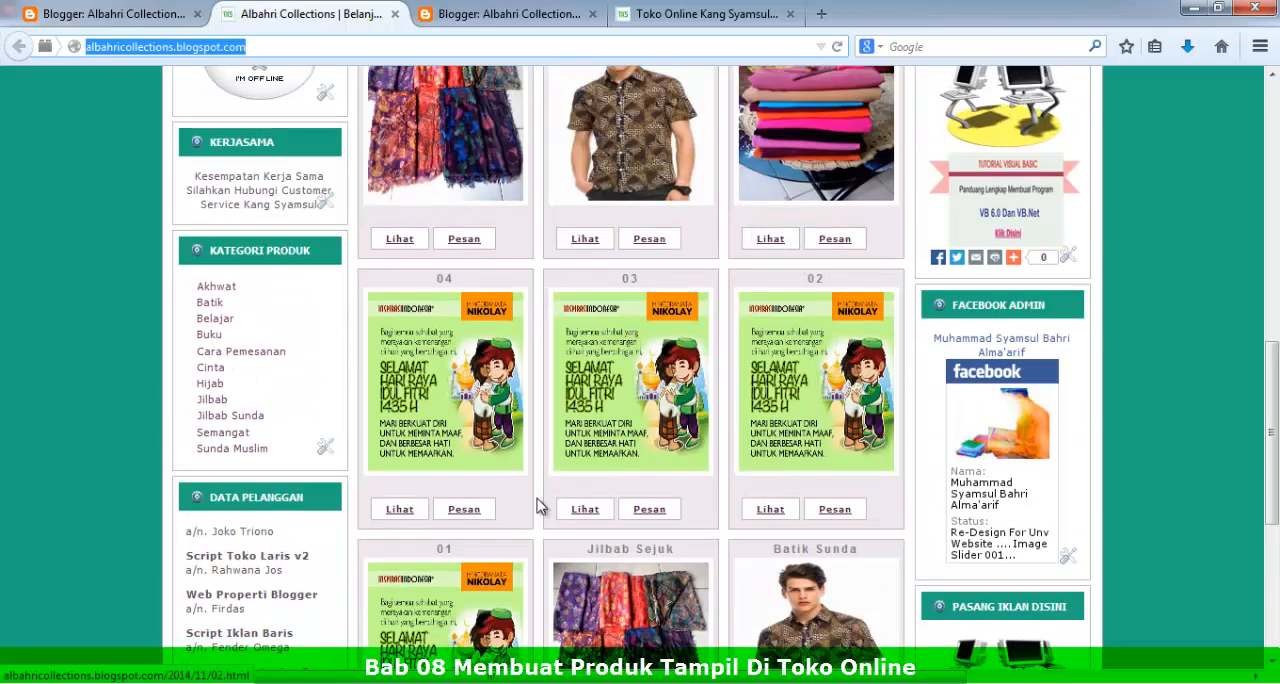
pyautogui.scroll(-3, 640, 530)
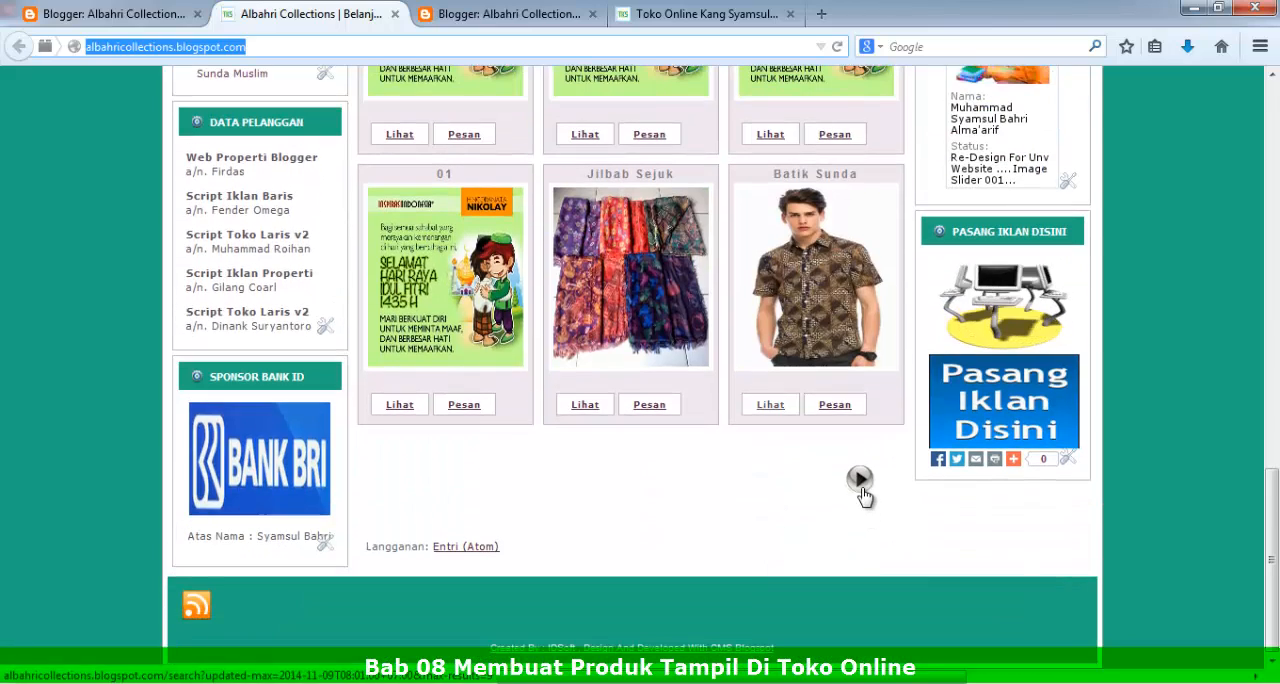
pyautogui.click(858, 482)
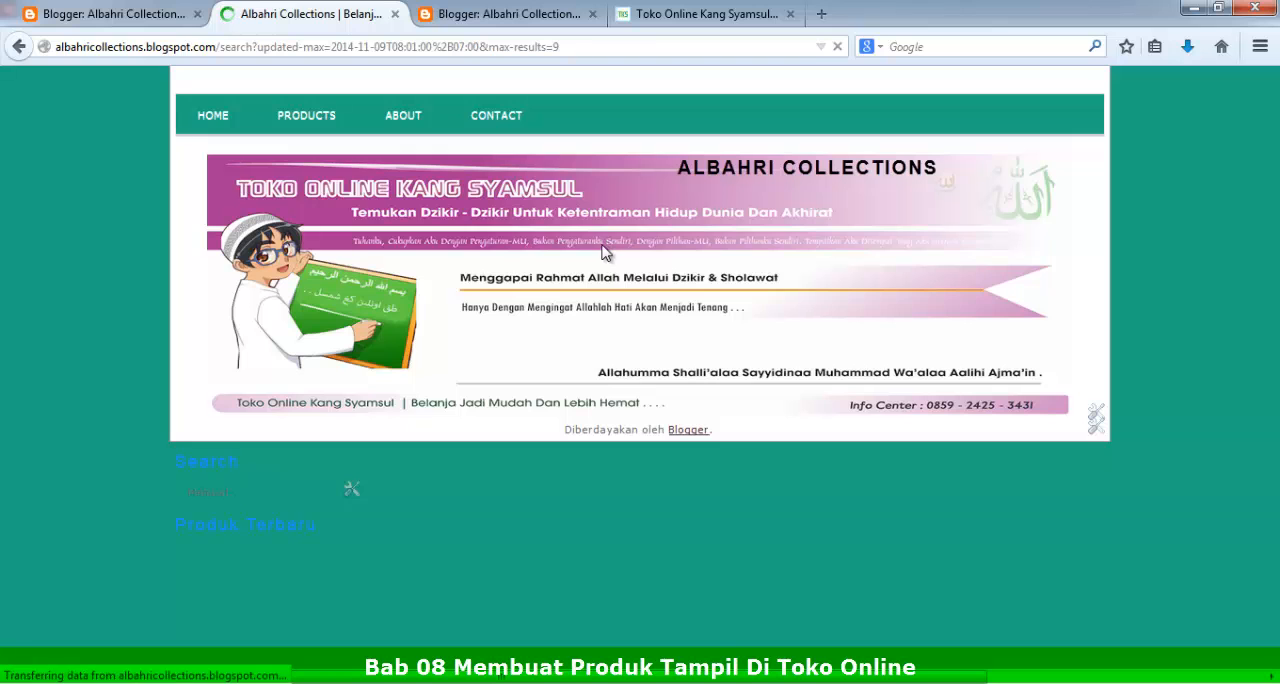
pyautogui.scroll(-10, 638, 440)
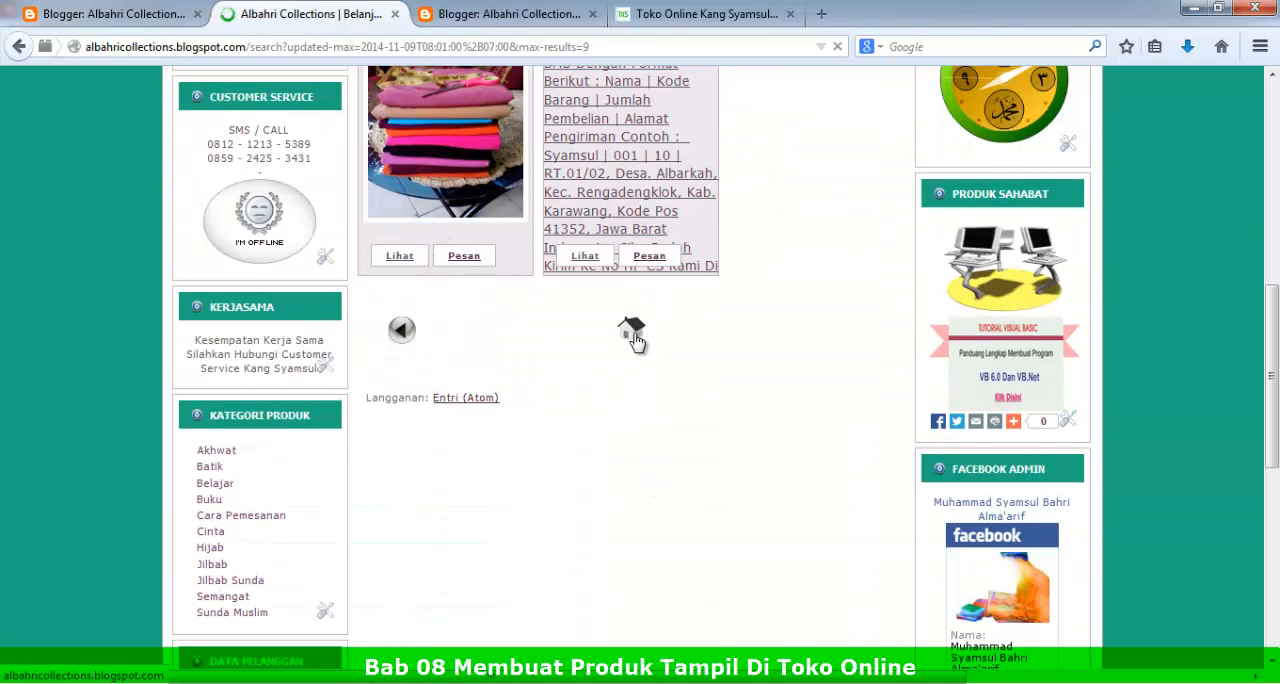
pyautogui.click(408, 340)
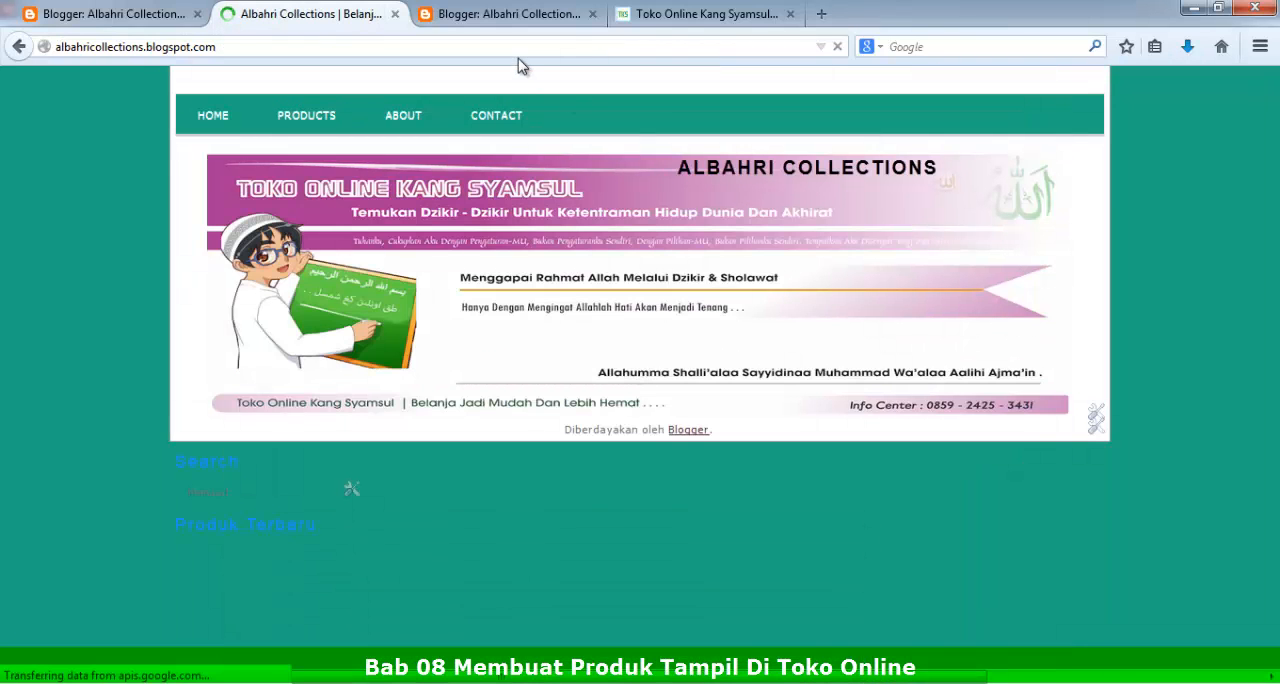
pyautogui.click(287, 46)
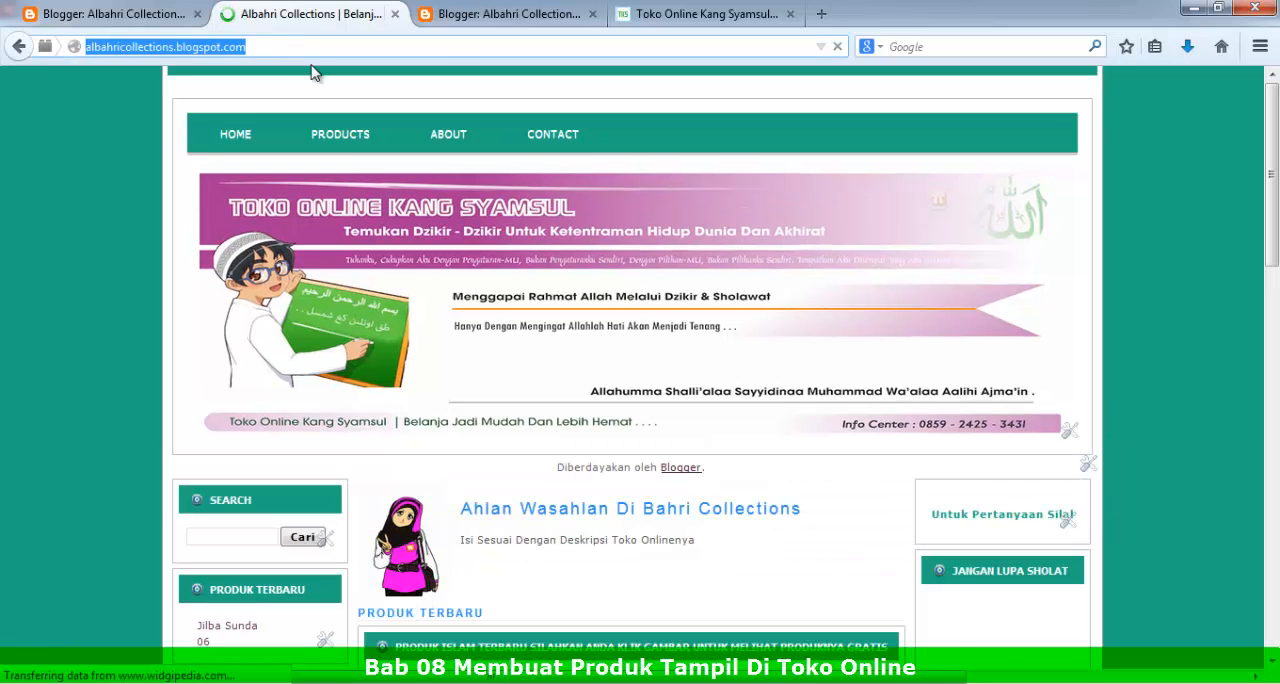
# Step: Examine the store's home page from header to footer, including its product grid, product categories and sidebar widgets
pyautogui.scroll(-4, 568, 560)
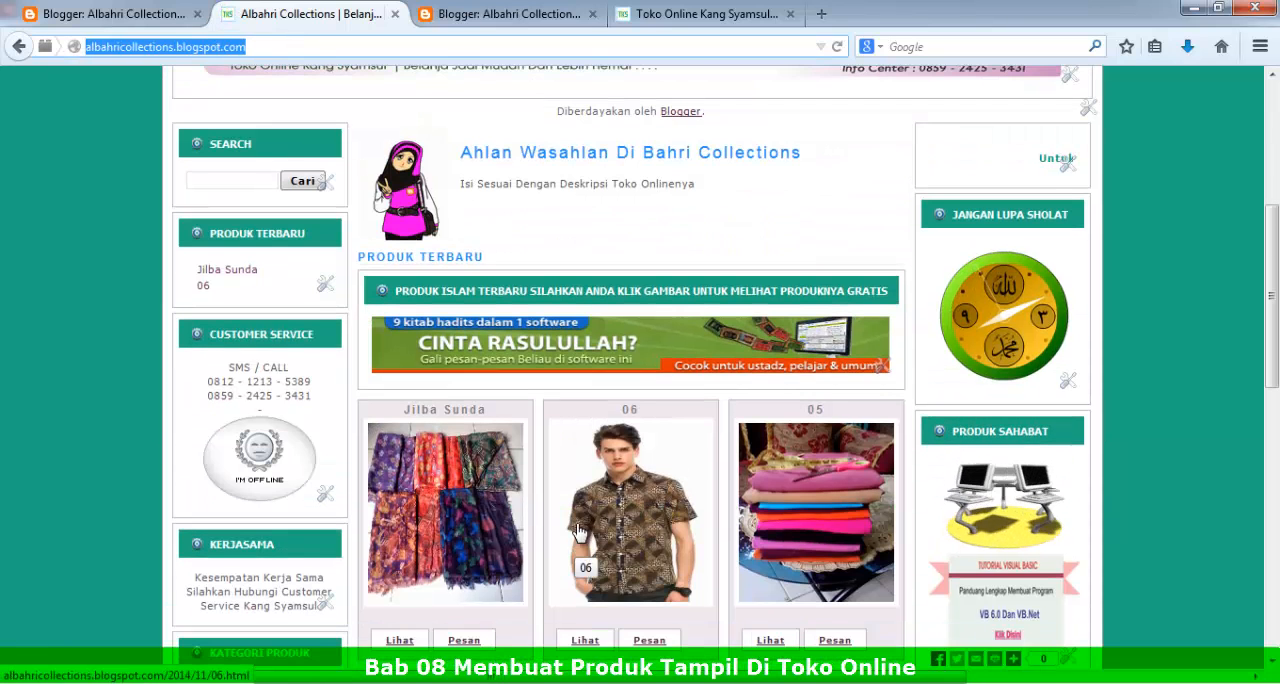
pyautogui.scroll(-4, 578, 545)
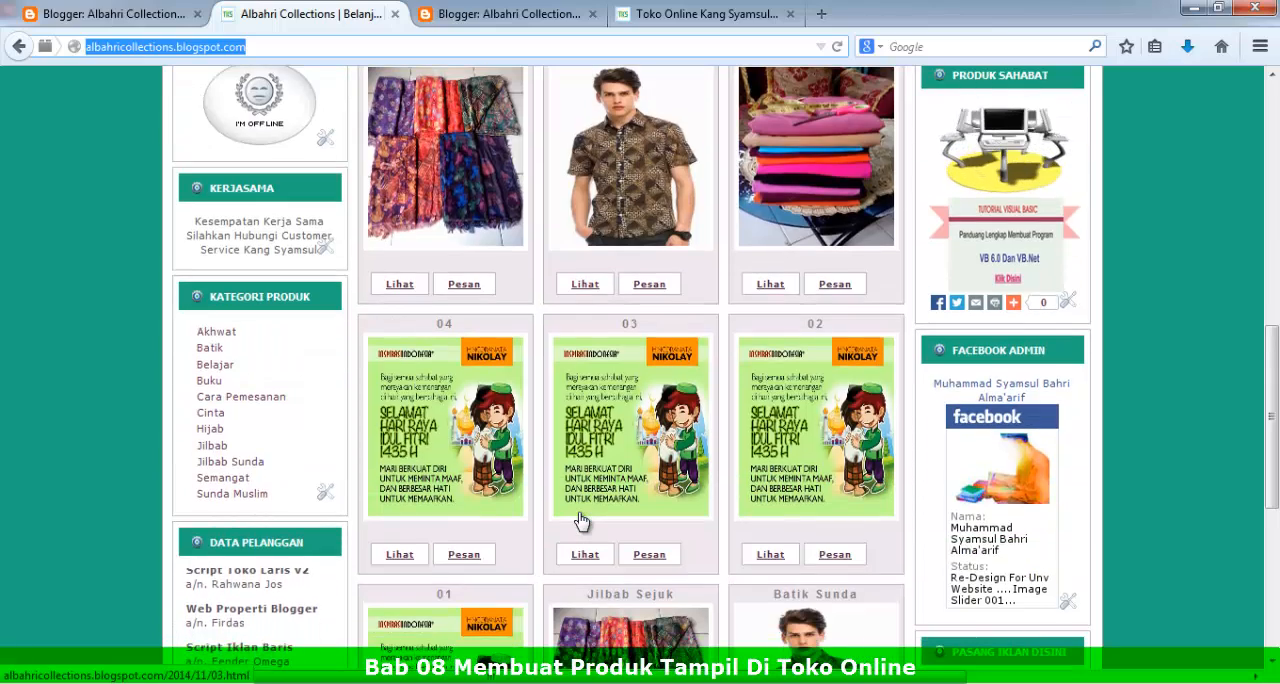
pyautogui.scroll(-4, 580, 520)
pyautogui.scroll(-1, 578, 597)
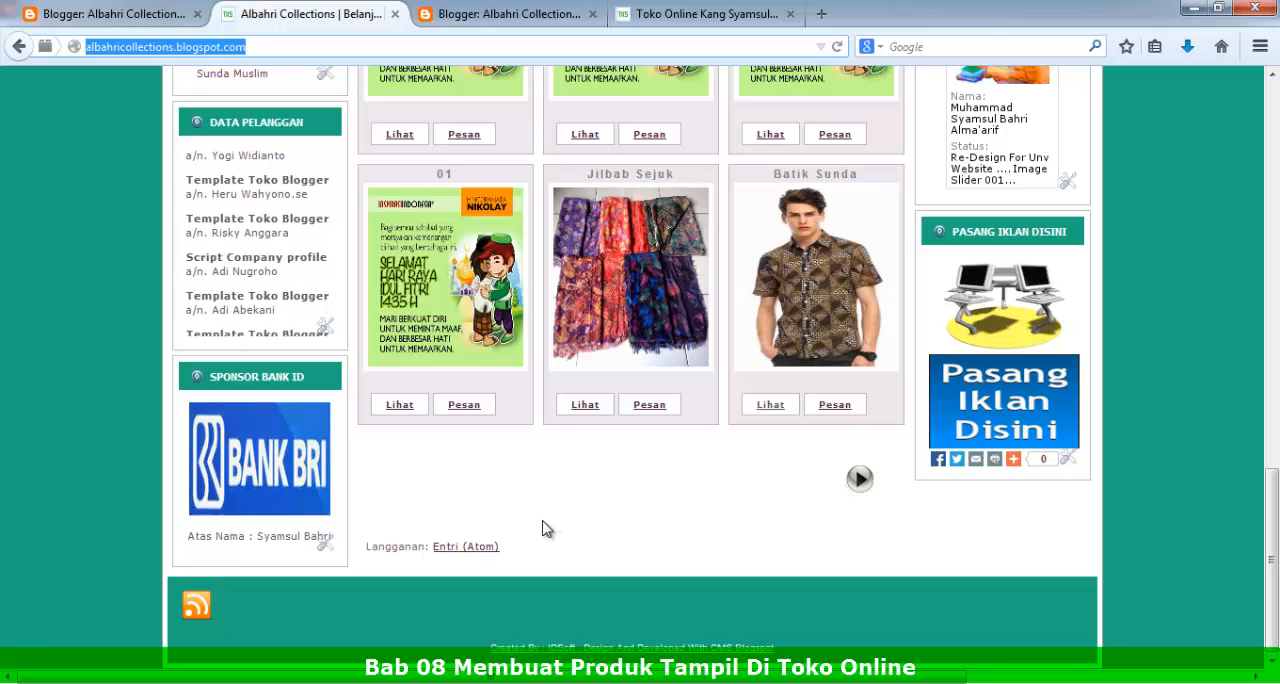
pyautogui.scroll(5, 542, 530)
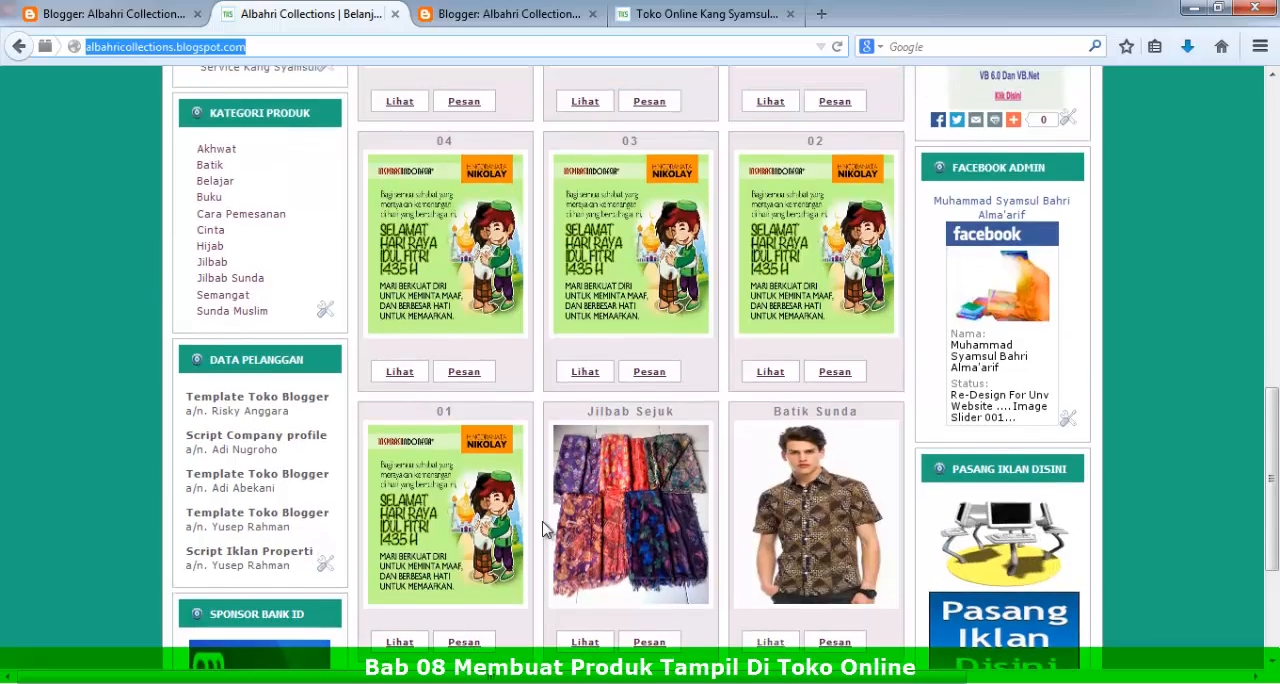
pyautogui.scroll(7, 542, 530)
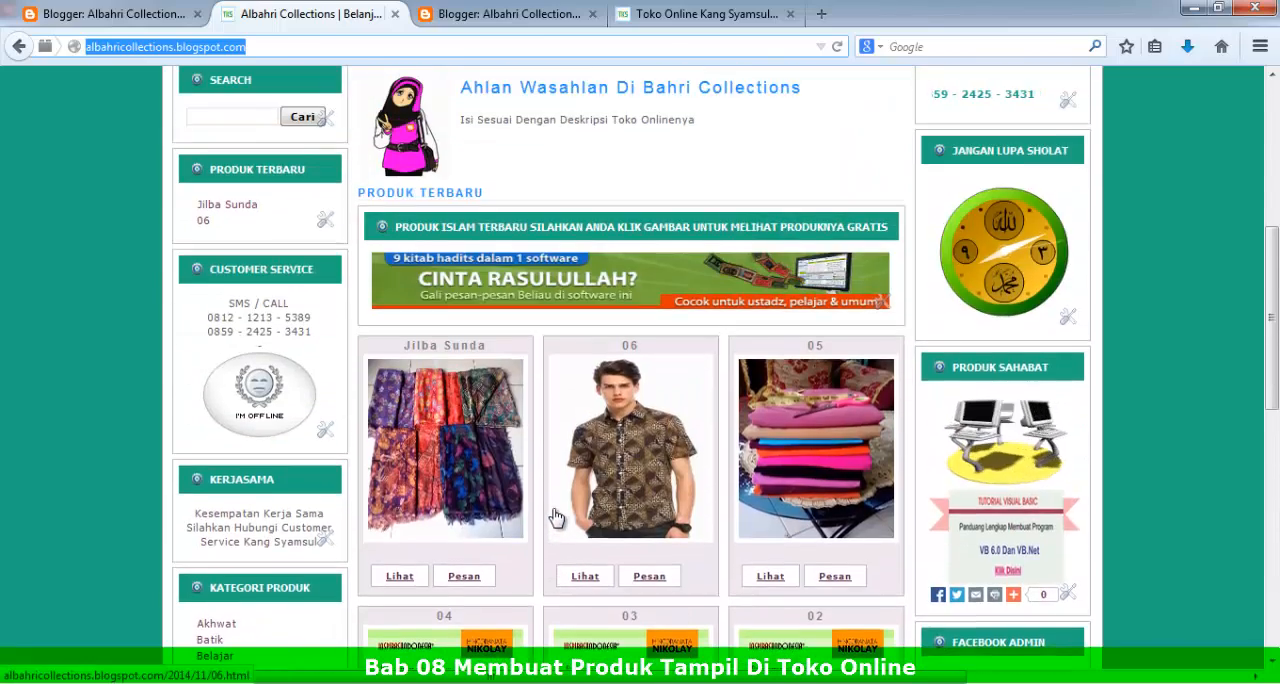
pyautogui.scroll(1, 561, 507)
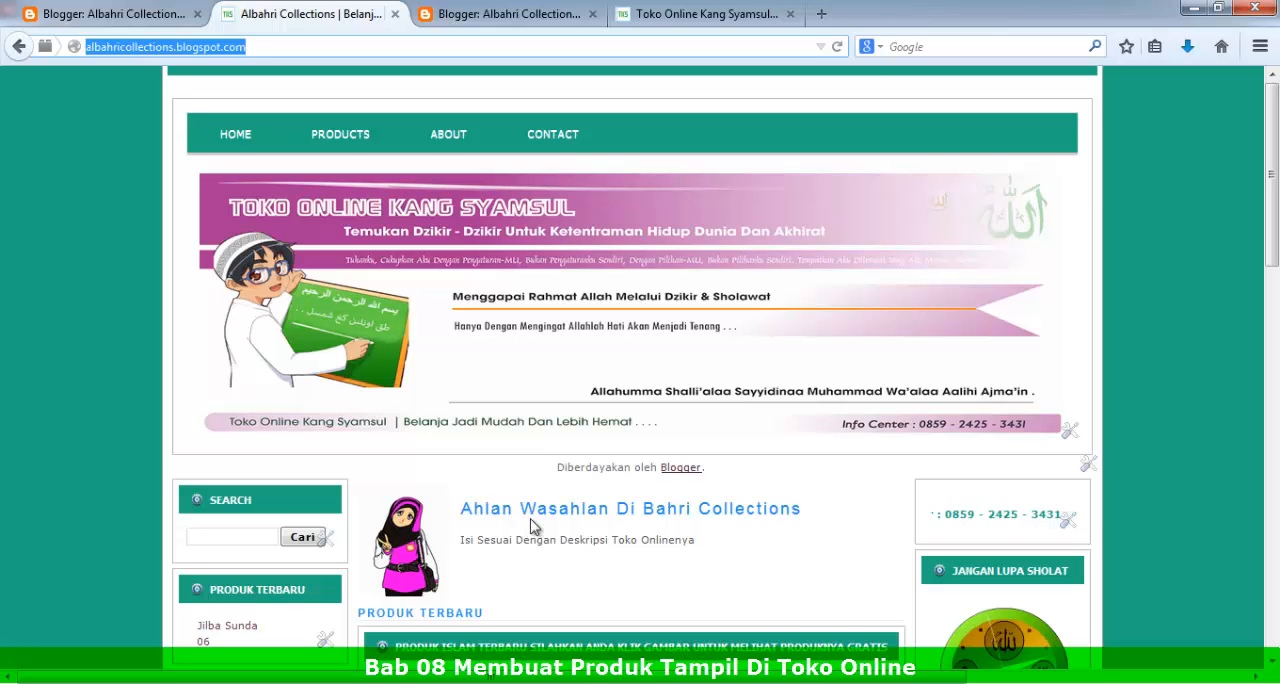
pyautogui.scroll(-5, 533, 527)
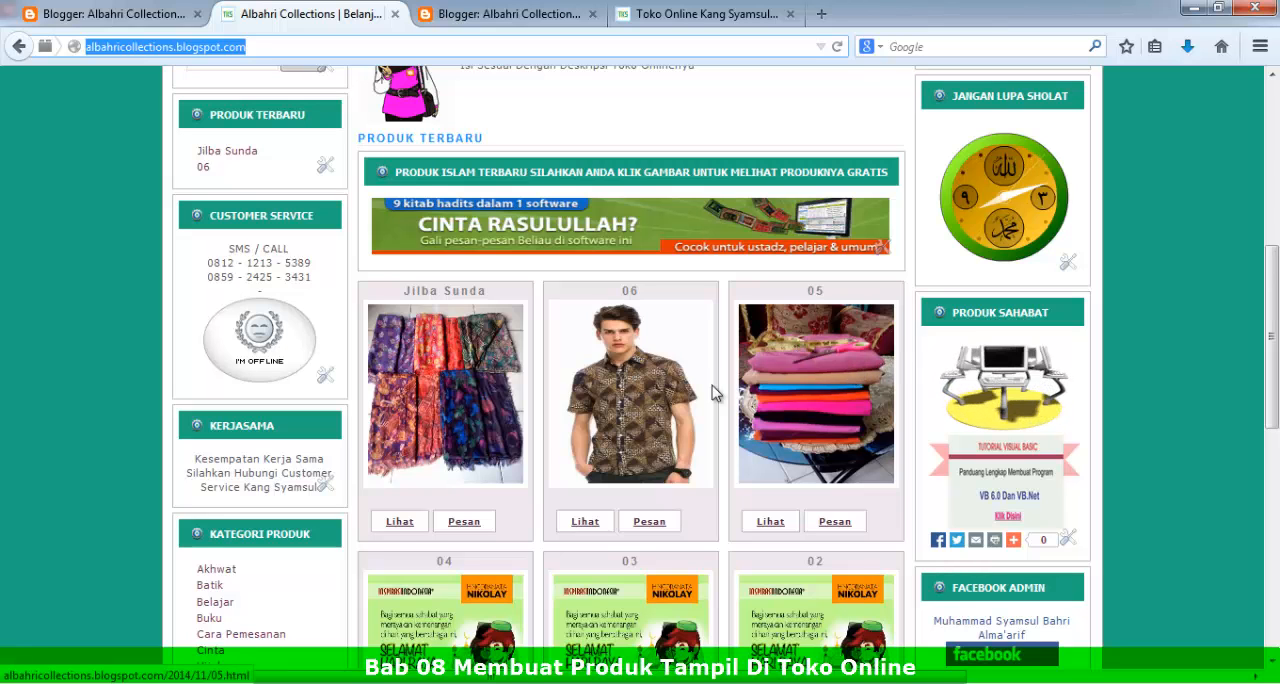
pyautogui.scroll(-2, 543, 514)
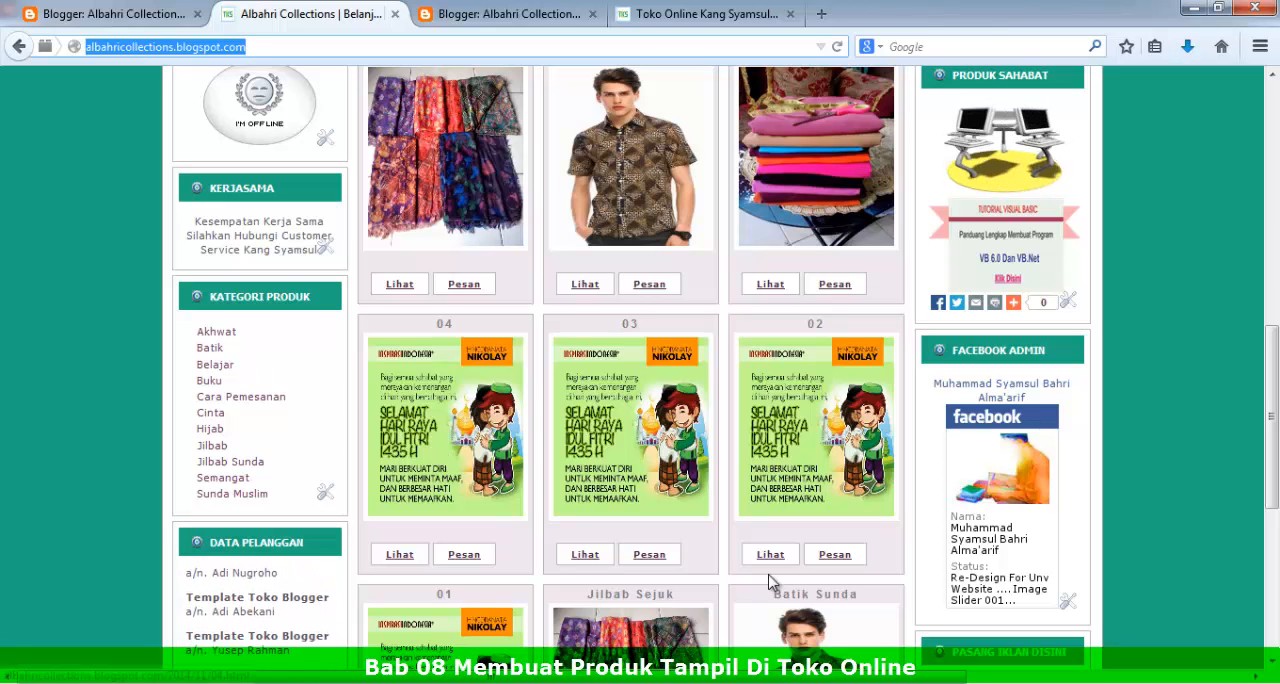
pyautogui.scroll(-1, 822, 591)
pyautogui.scroll(-5, 822, 590)
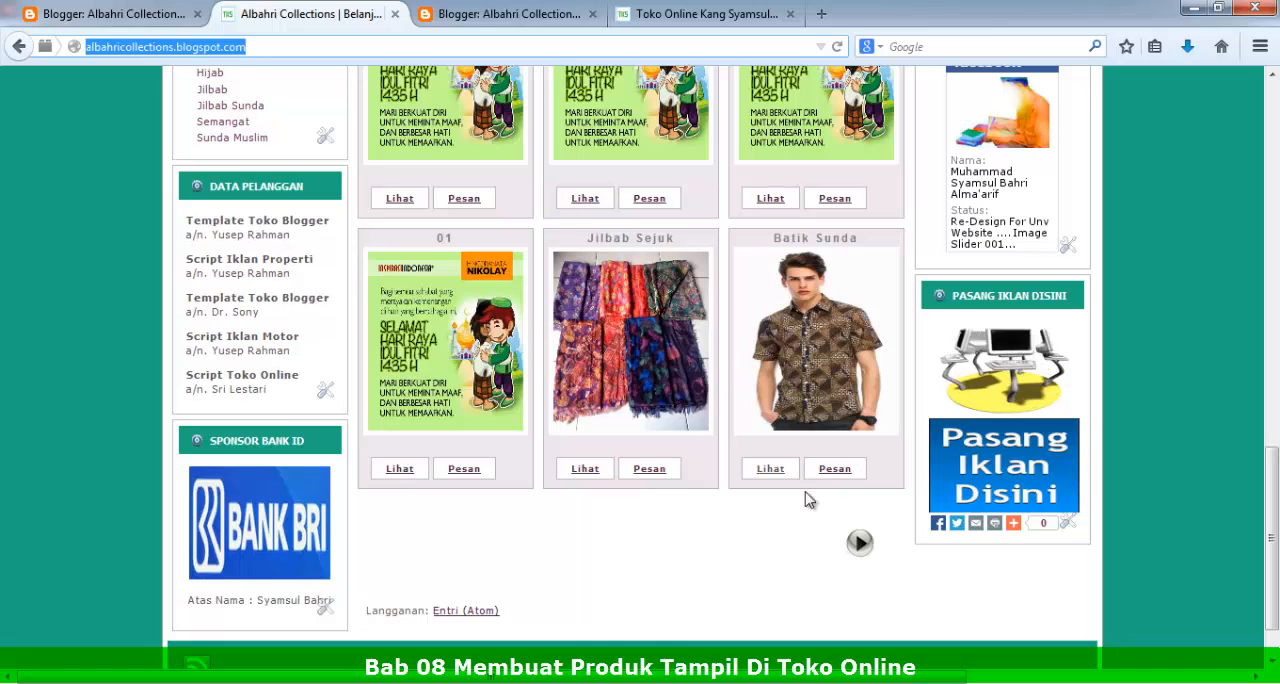
pyautogui.scroll(2, 805, 500)
pyautogui.scroll(3, 805, 500)
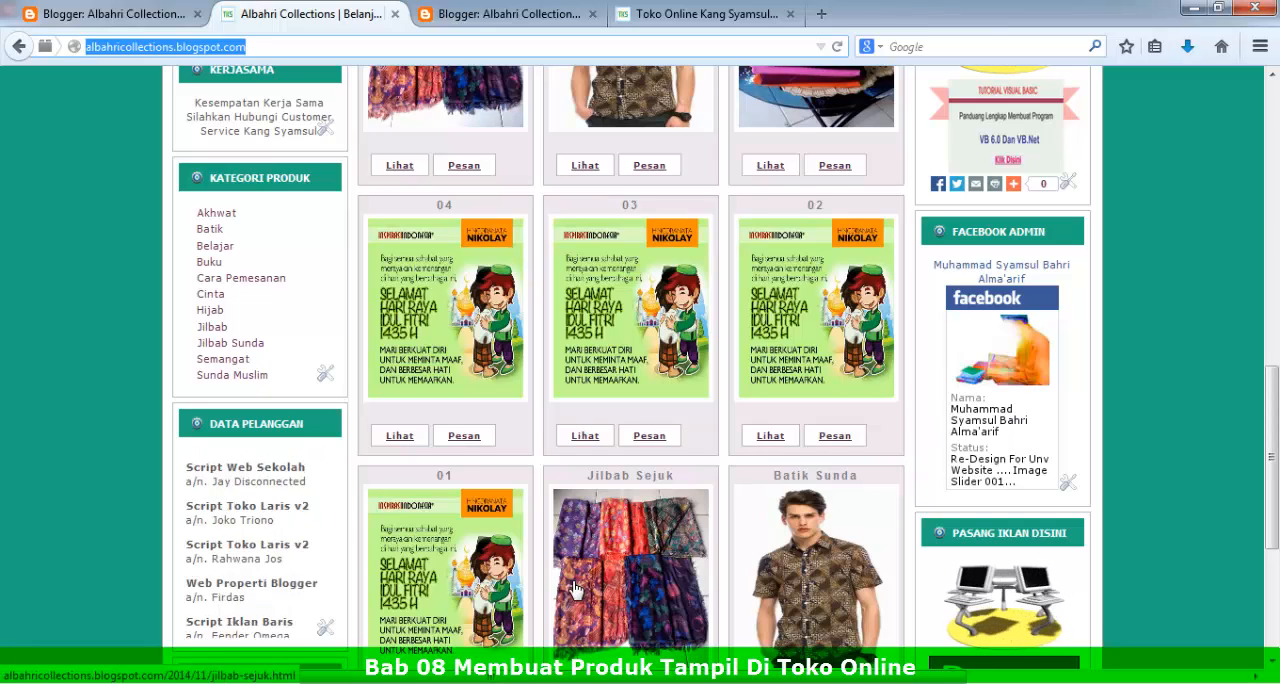
pyautogui.scroll(3, 575, 587)
pyautogui.scroll(2, 575, 587)
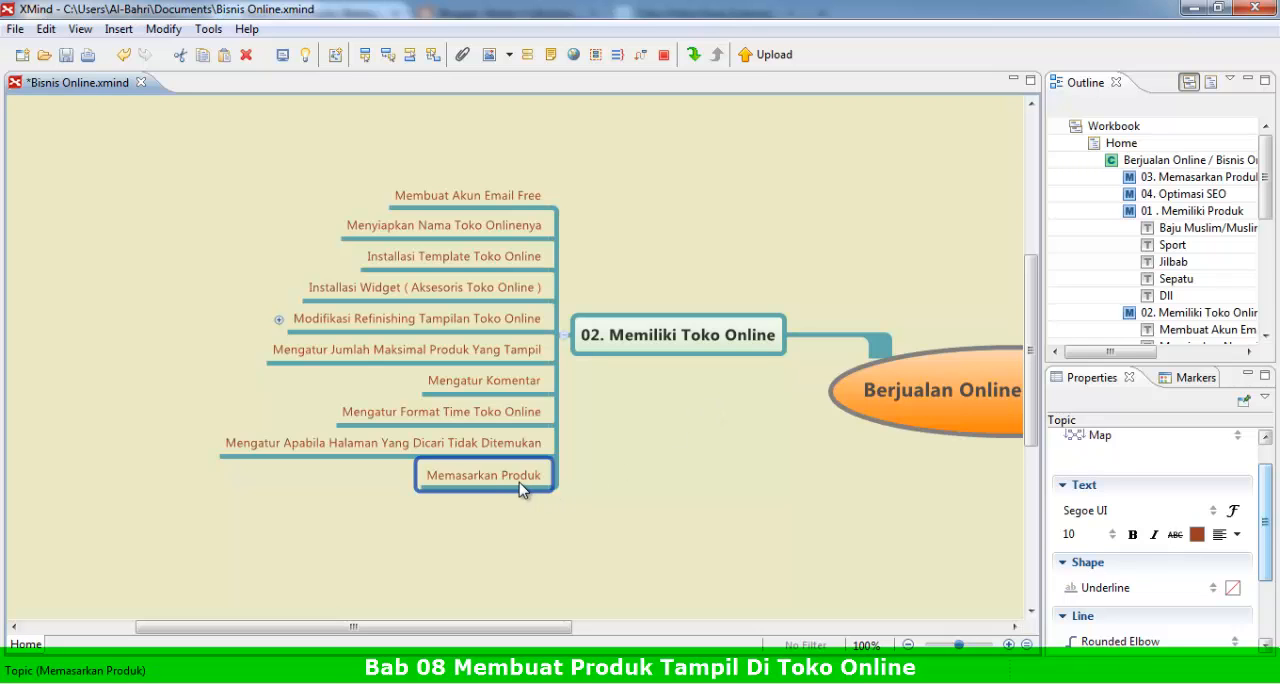
# Step: In the XMind mind map, select the 03. Memasarkan Produk topic
pyautogui.moveTo(548, 637); pyautogui.dragTo(768, 560)
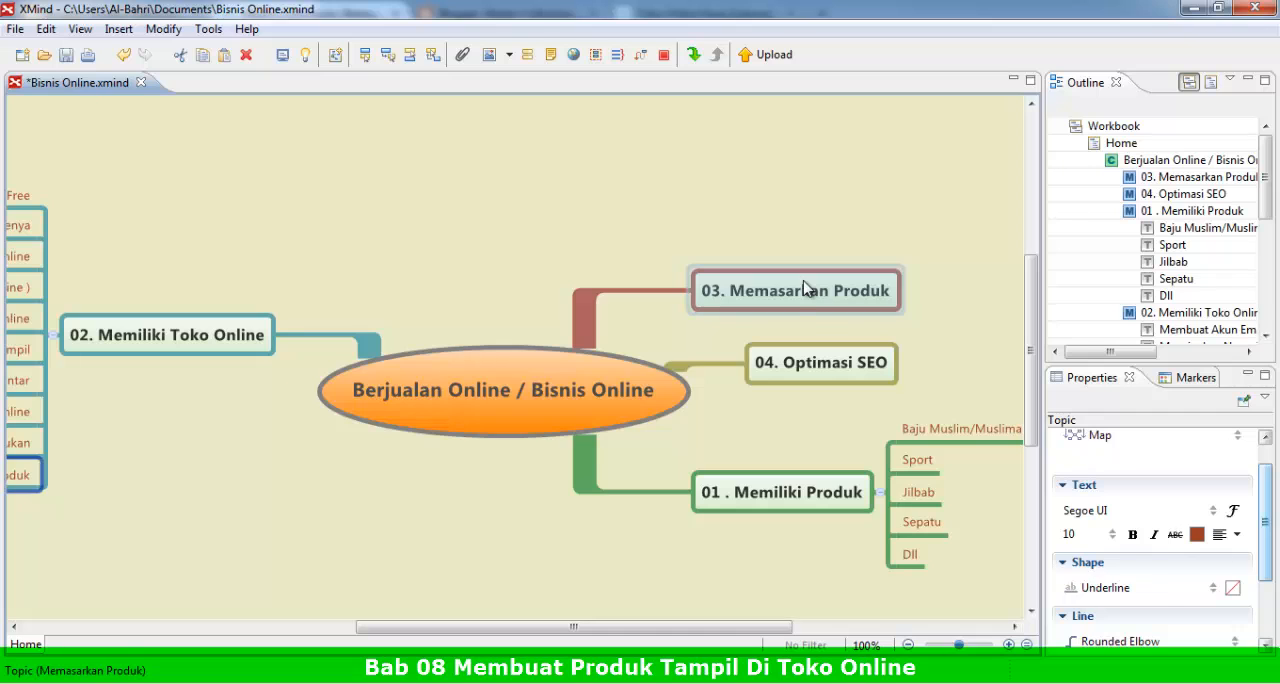
pyautogui.click(807, 289)
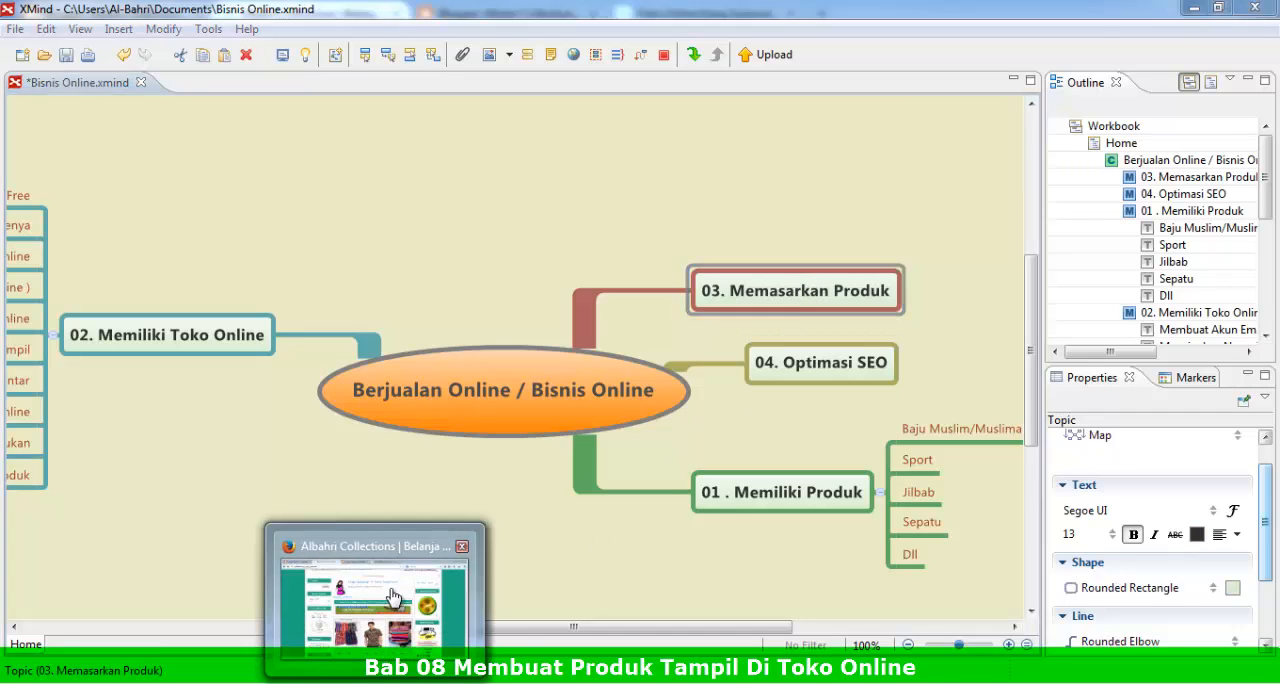
# Step: Switch to Firefox and open the Google home page in a new tab
pyautogui.click(375, 682)
pyautogui.click(742, 14)
pyautogui.click(833, 18)
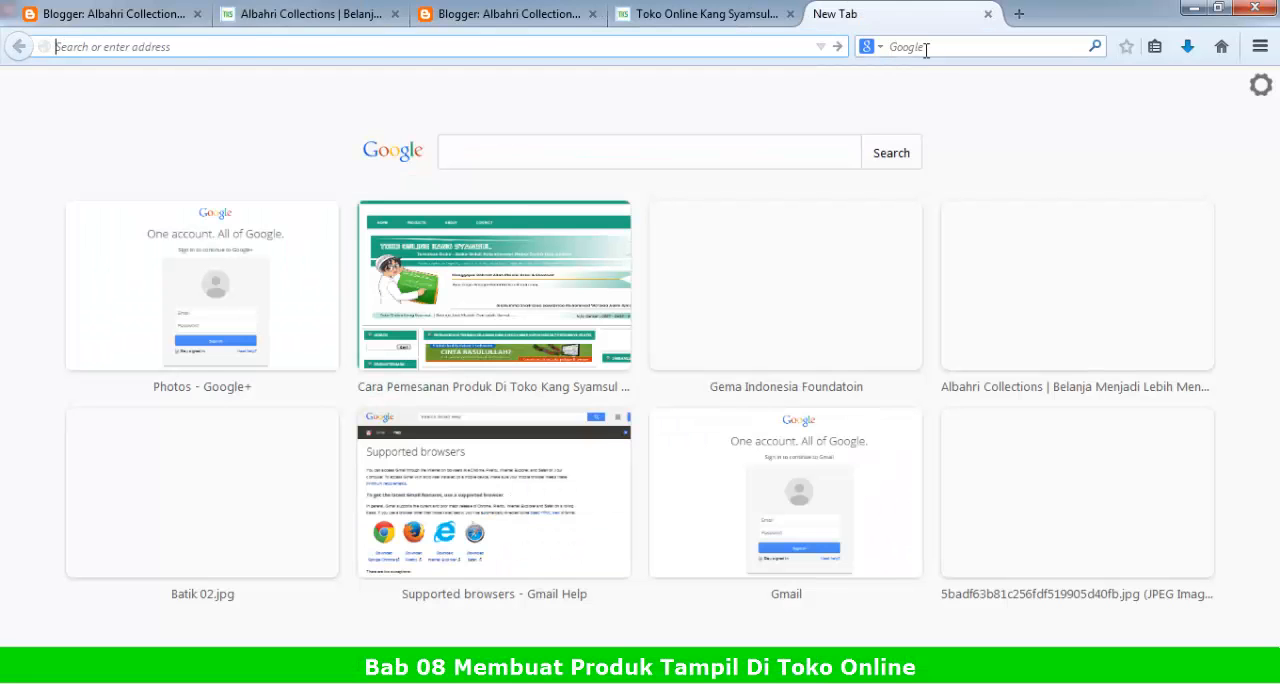
pyautogui.click(925, 48)
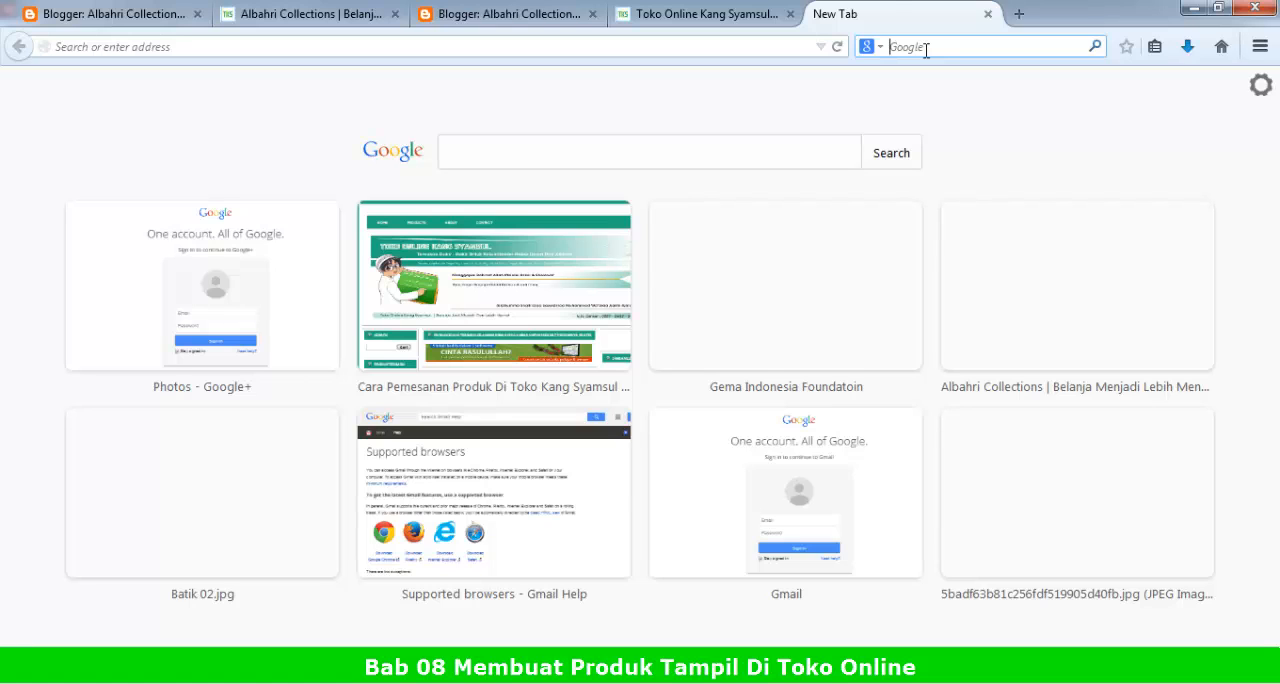
pyautogui.press('Return')
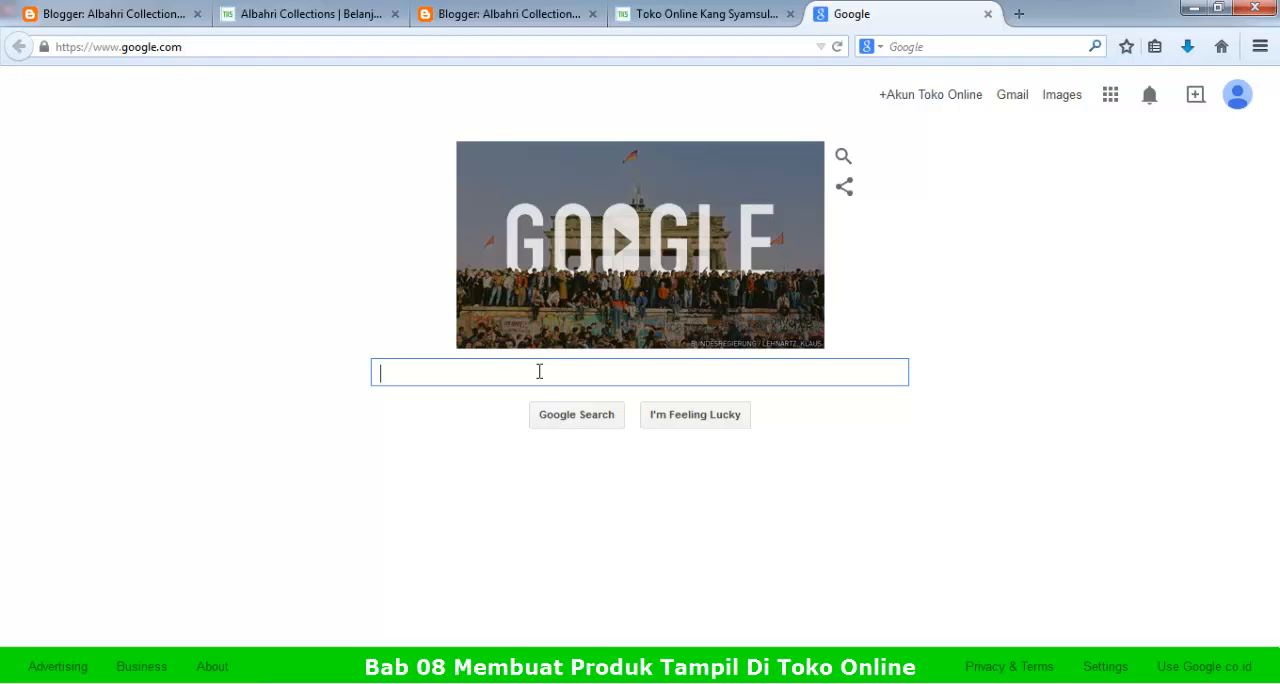
# Step: Search Google for "kursus vb.net dikarawang"
pyautogui.write('kursus ')
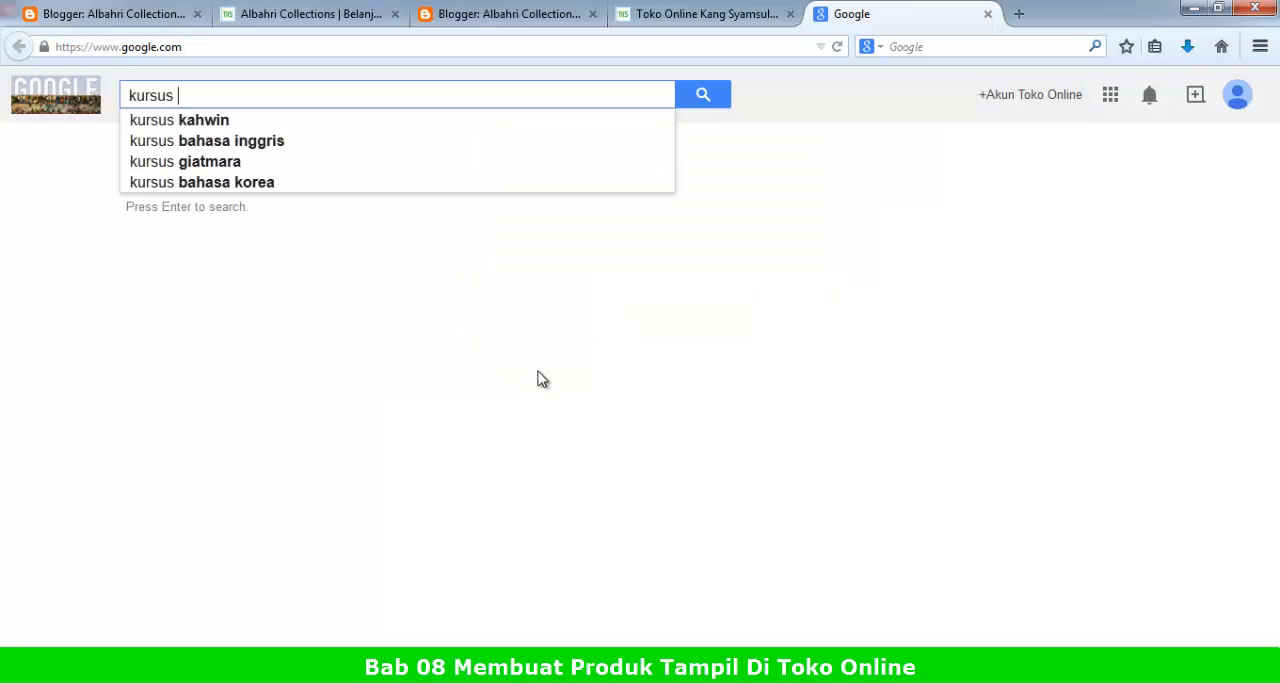
pyautogui.write('vb')
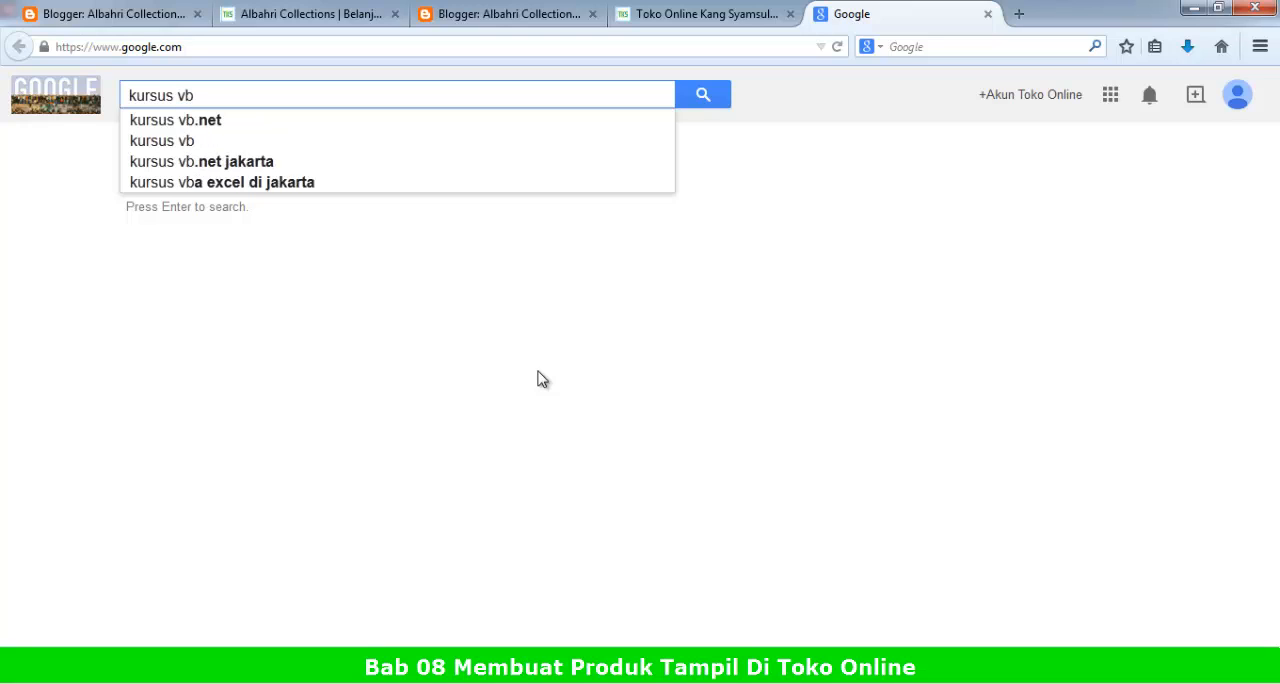
pyautogui.write('.ney')
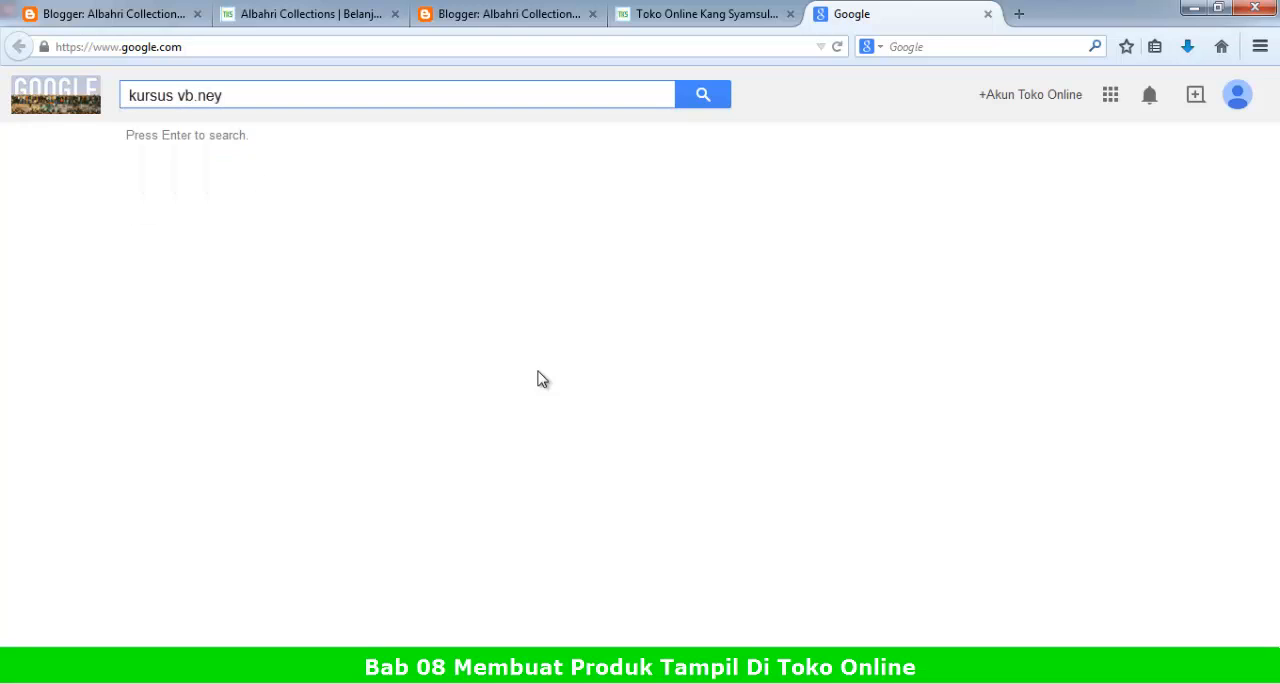
pyautogui.press('BackSpace')
pyautogui.write('t dik')
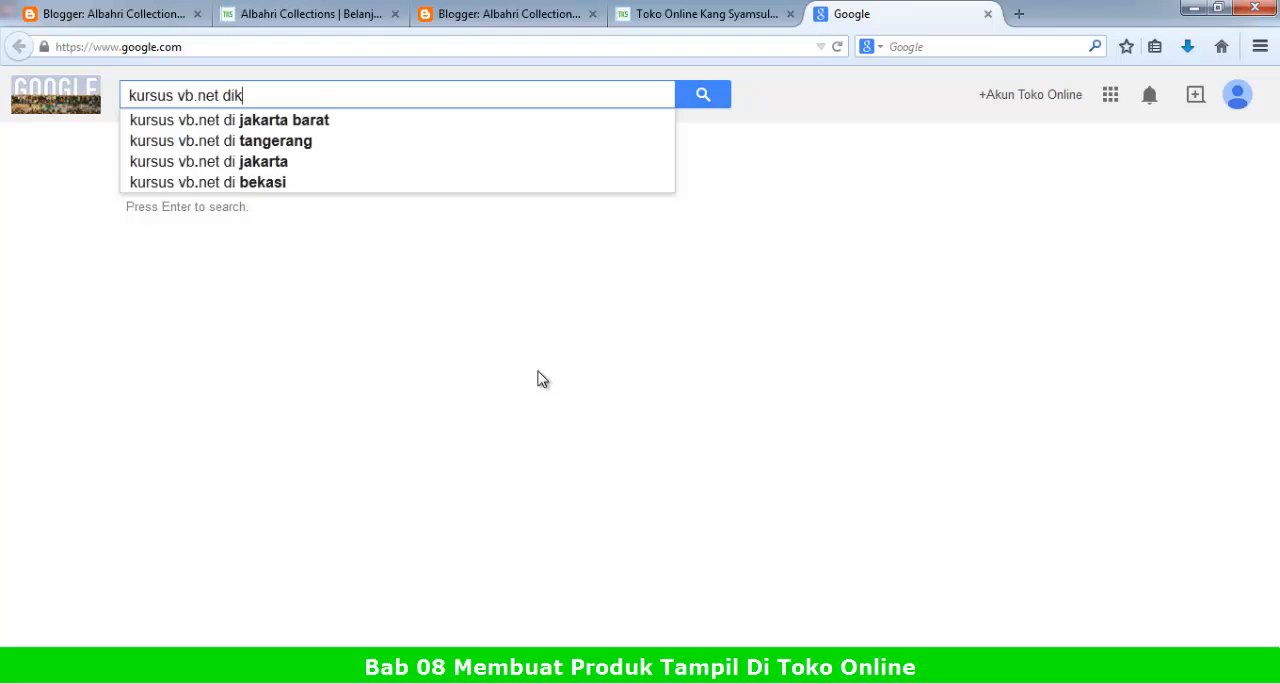
pyautogui.write('arawa')
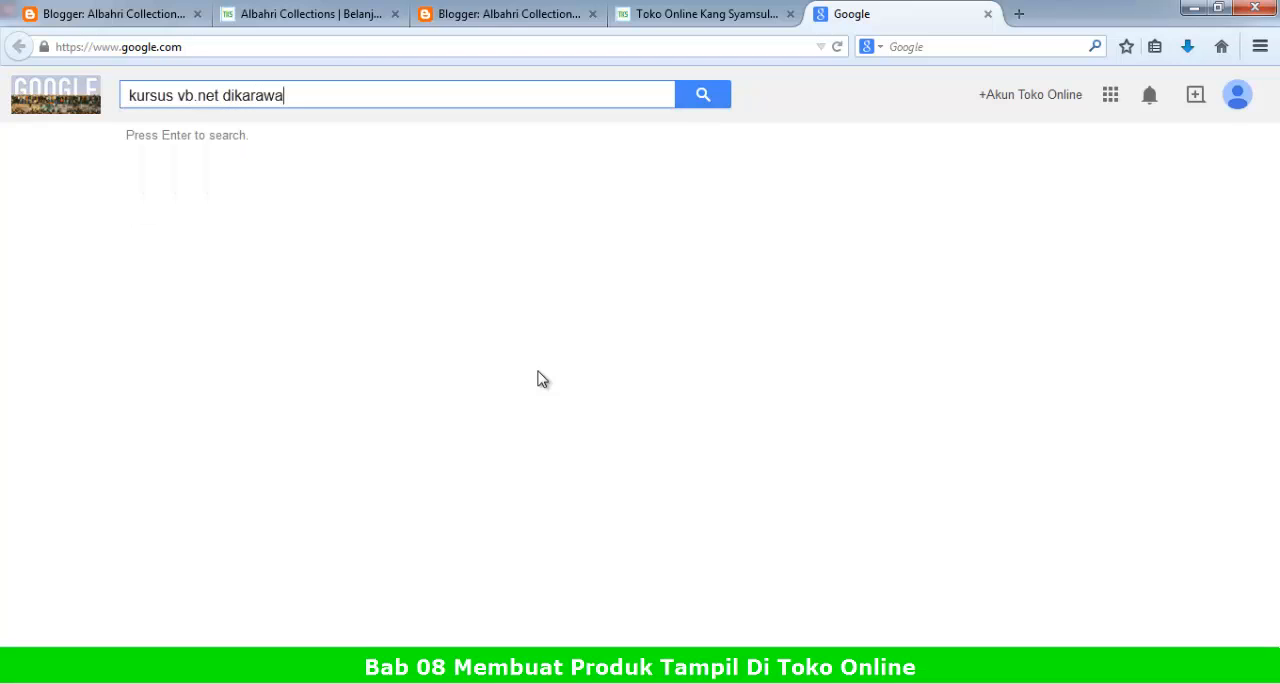
pyautogui.write('ng')
pyautogui.click(716, 104)
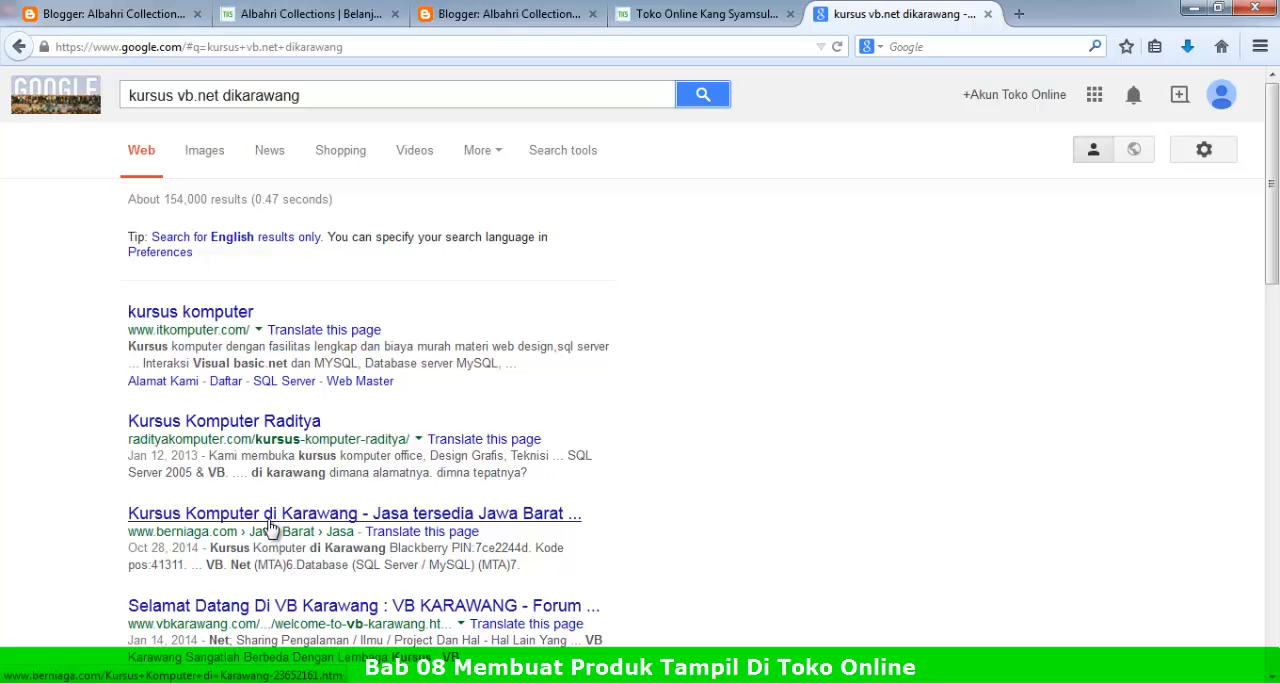
# Step: View the Selamat Datang Di VB Karawang result in a new tab and return to the search results
pyautogui.scroll(-2, 290, 620)
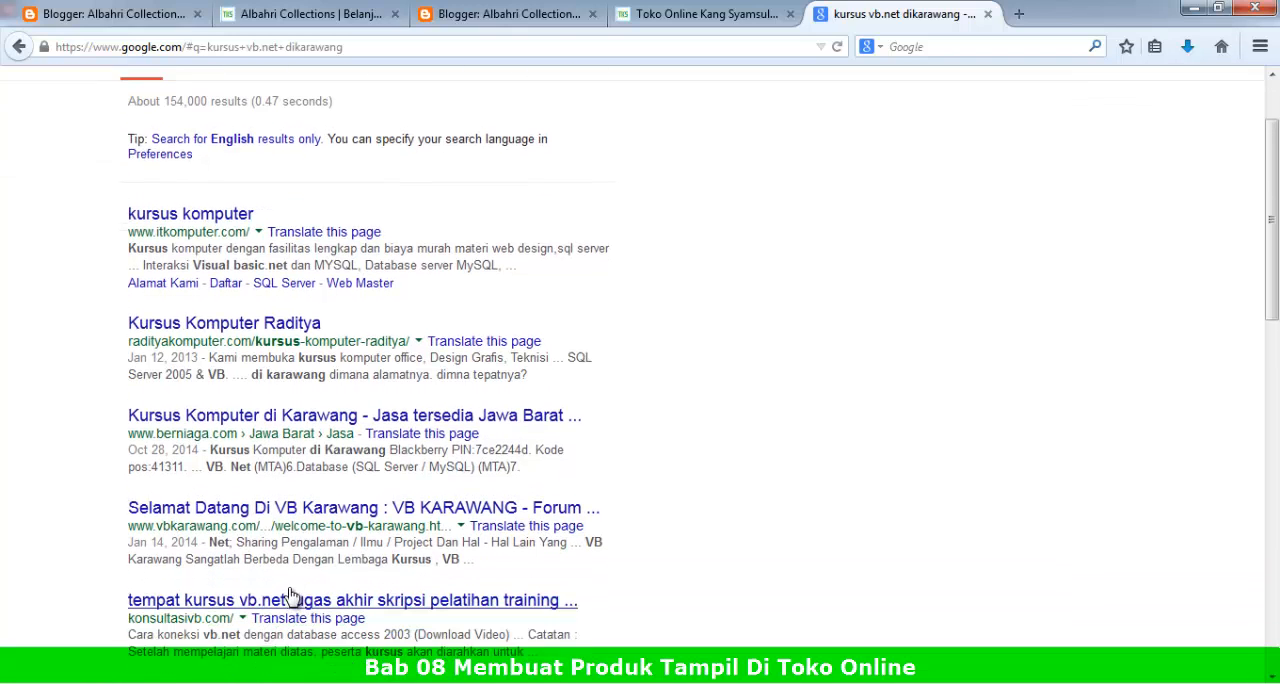
pyautogui.rightClick(306, 489)
pyautogui.click(389, 500)
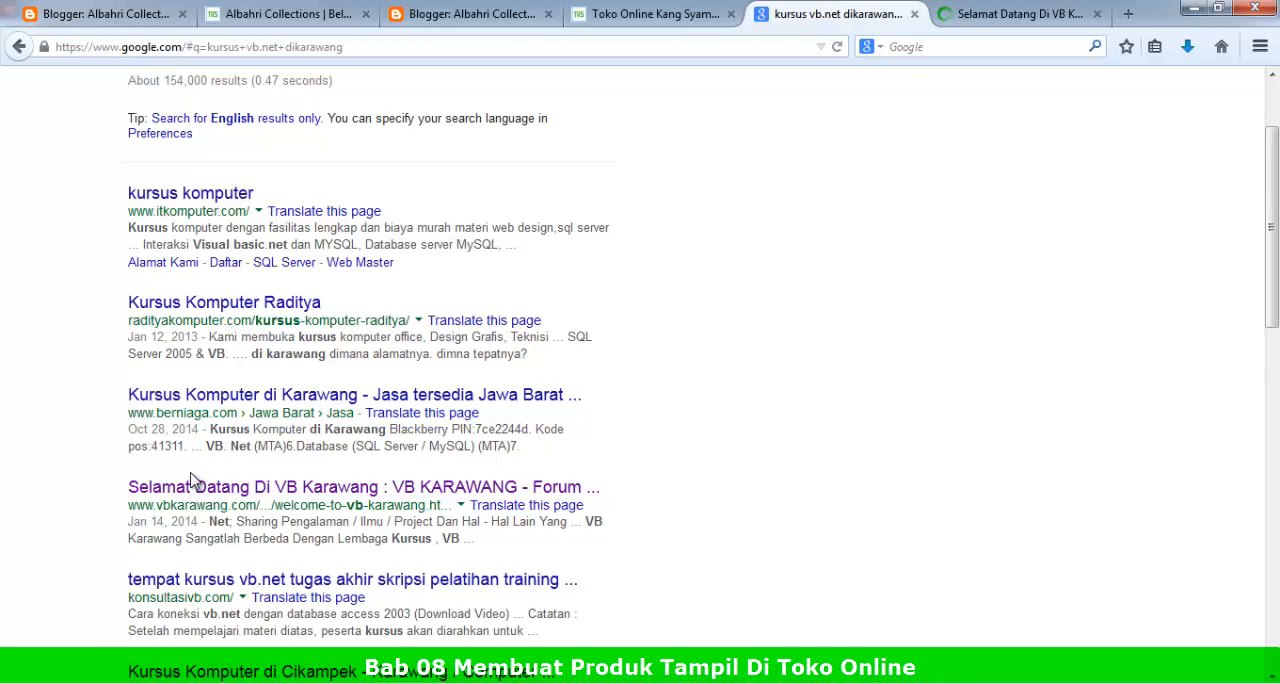
pyautogui.click(975, 16)
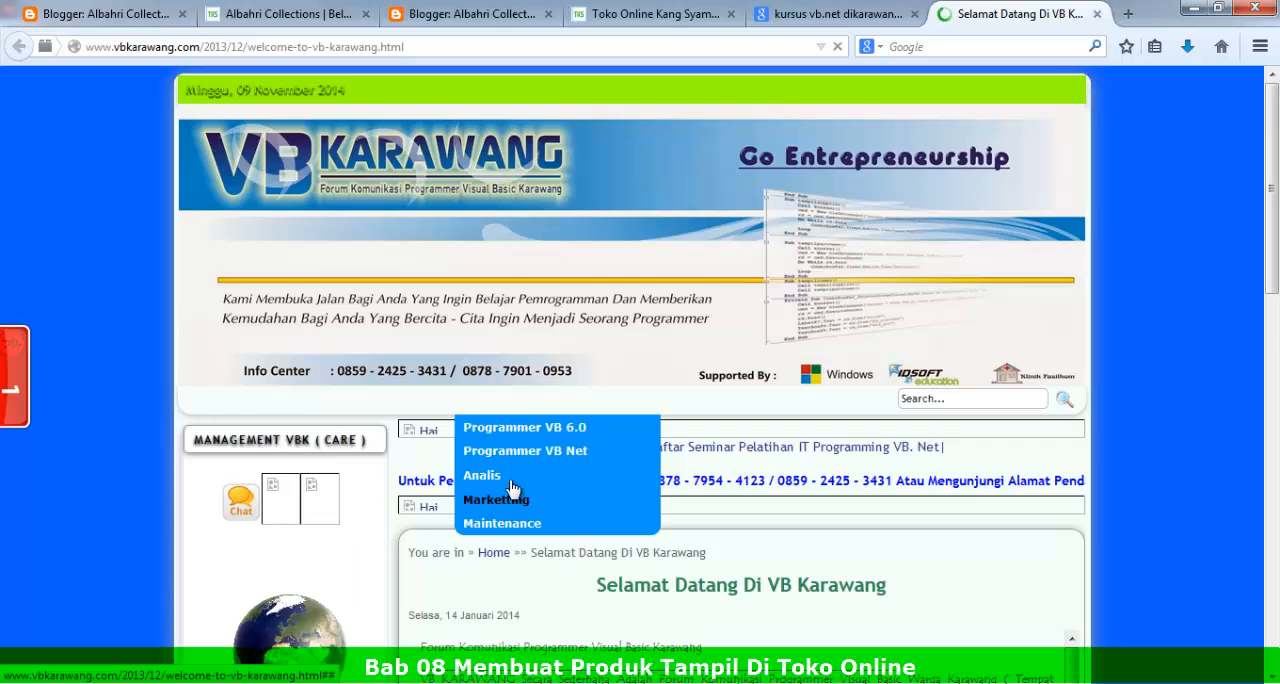
pyautogui.scroll(-2, 590, 490)
pyautogui.hotkey('ctrl', 'shift', 'Tab')
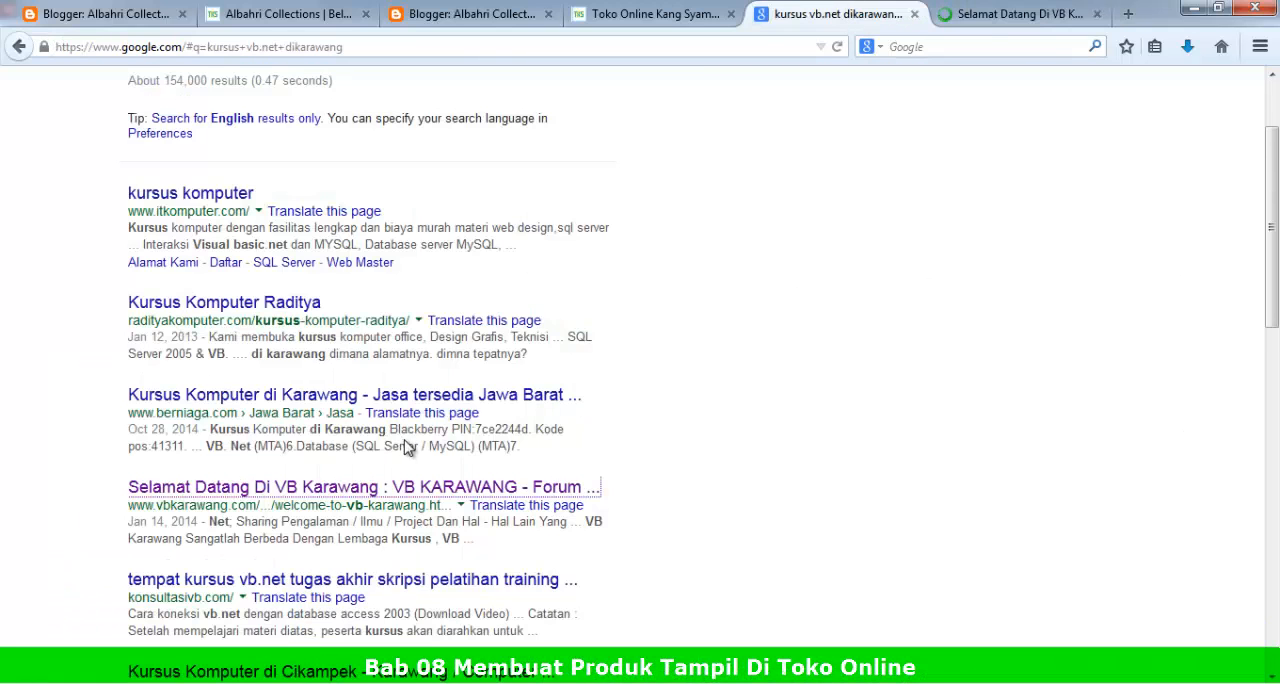
# Step: Replace ".net" with "6.0" in the query to search Google for "kursus vb 6.0 dikarawang"
pyautogui.scroll(2, 409, 450)
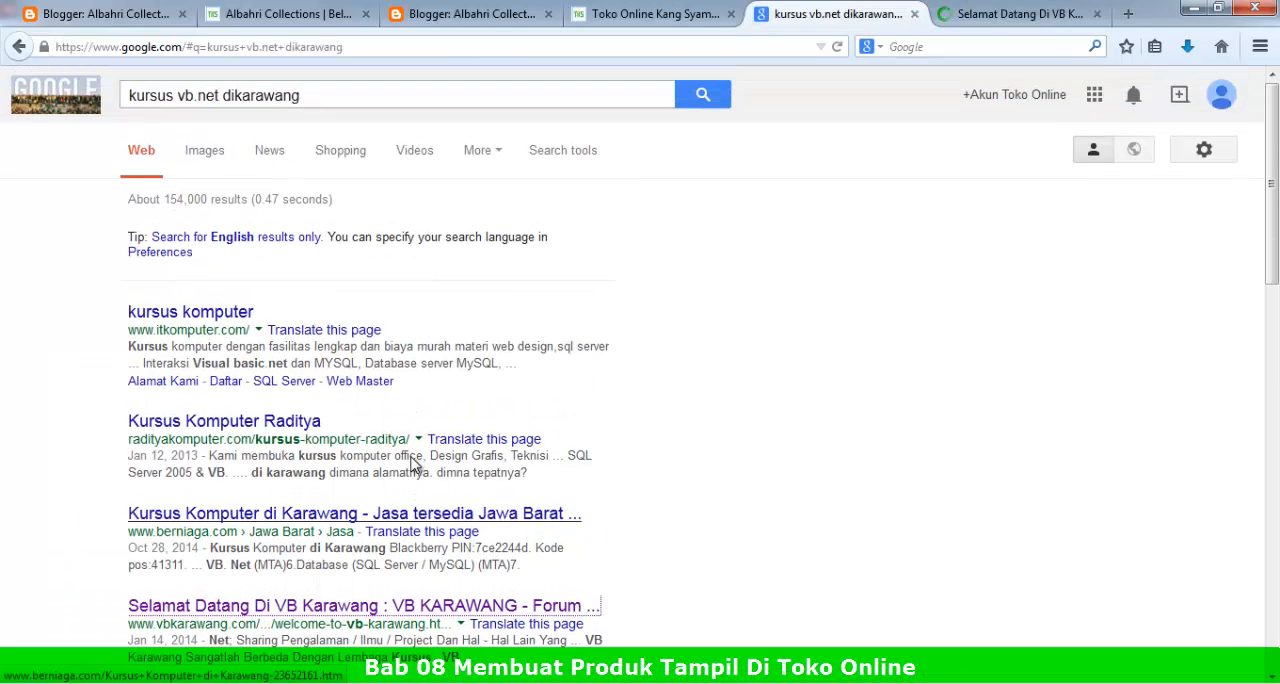
pyautogui.click(220, 95)
pyautogui.moveTo(220, 95); pyautogui.dragTo(194, 95)
pyautogui.click(217, 95)
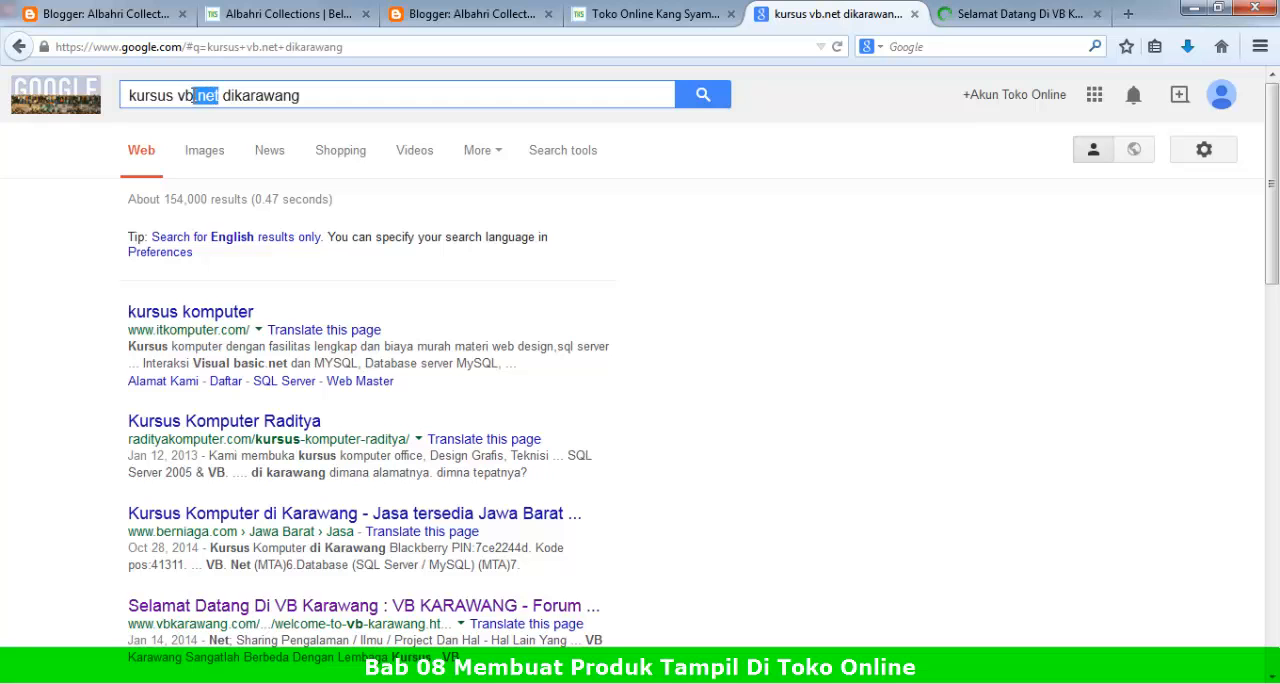
pyautogui.write('6.0')
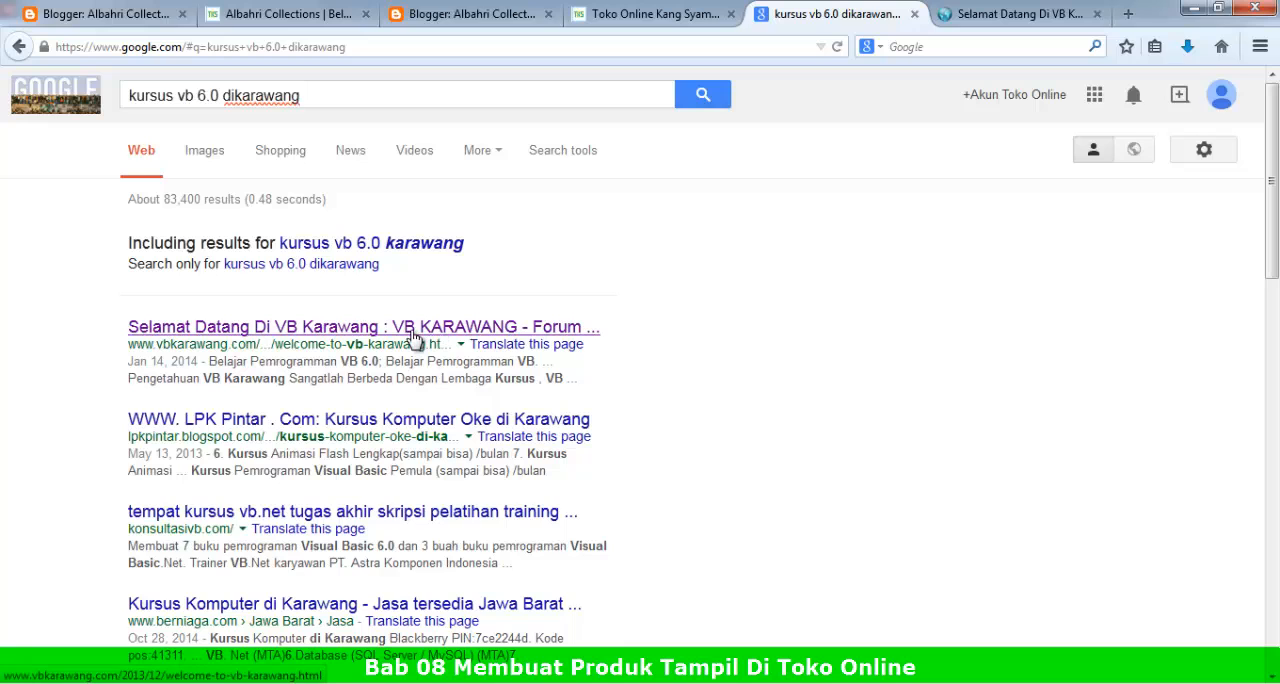
# Step: Switch to XMind to review the 03. Memasarkan Produk topic, and return to the Google results in Firefox
pyautogui.click(341, 102)
pyautogui.hotkey('alt', 'Tab')
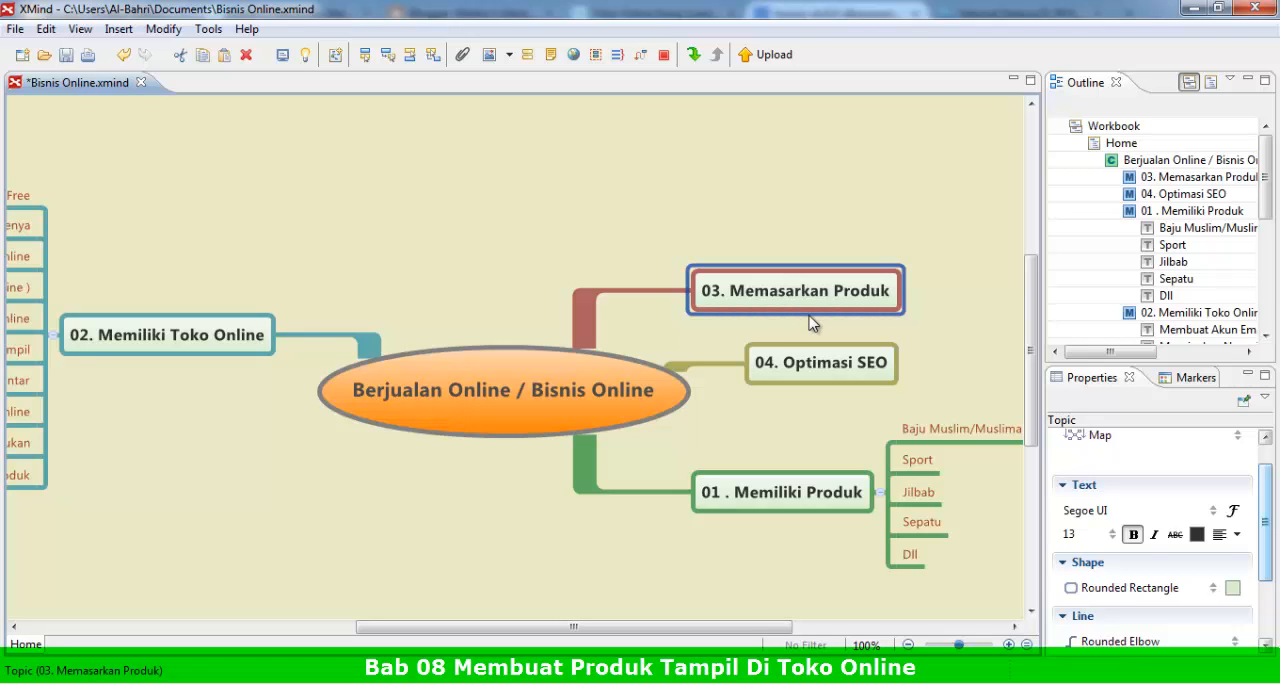
pyautogui.click(1192, 8)
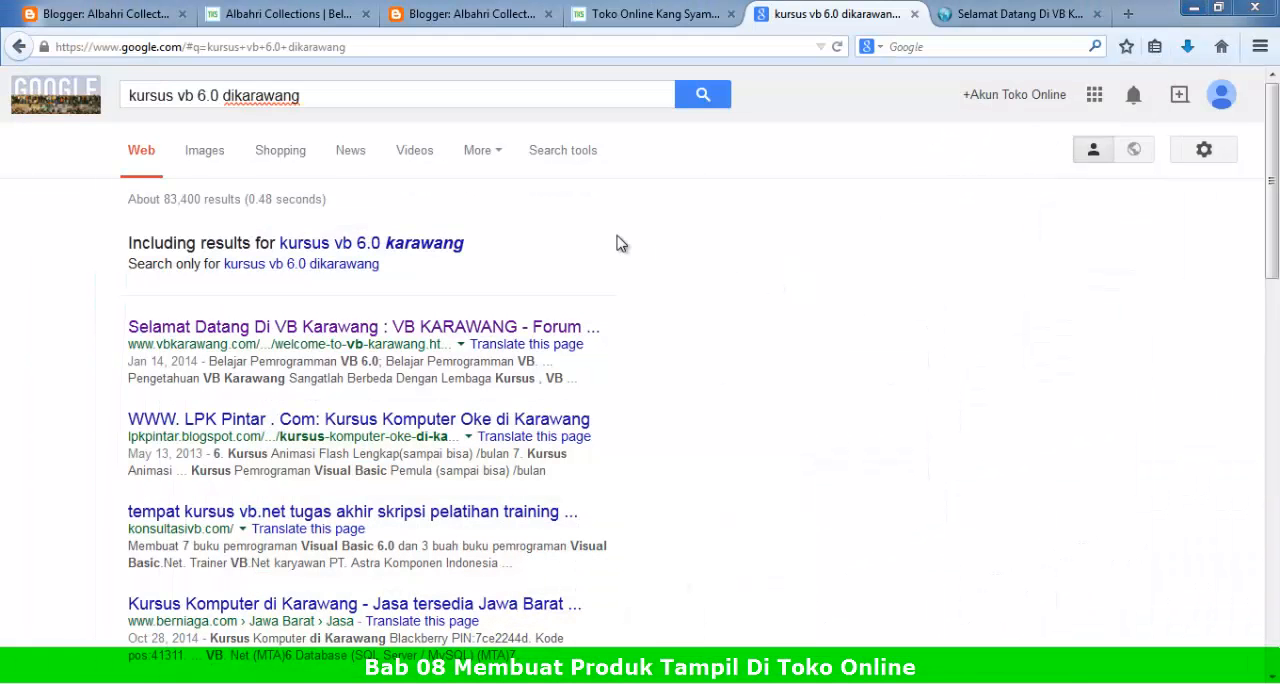
# Step: Bring up the Toko Online Kang Syamsul store's home page in its open tab
pyautogui.click(357, 101)
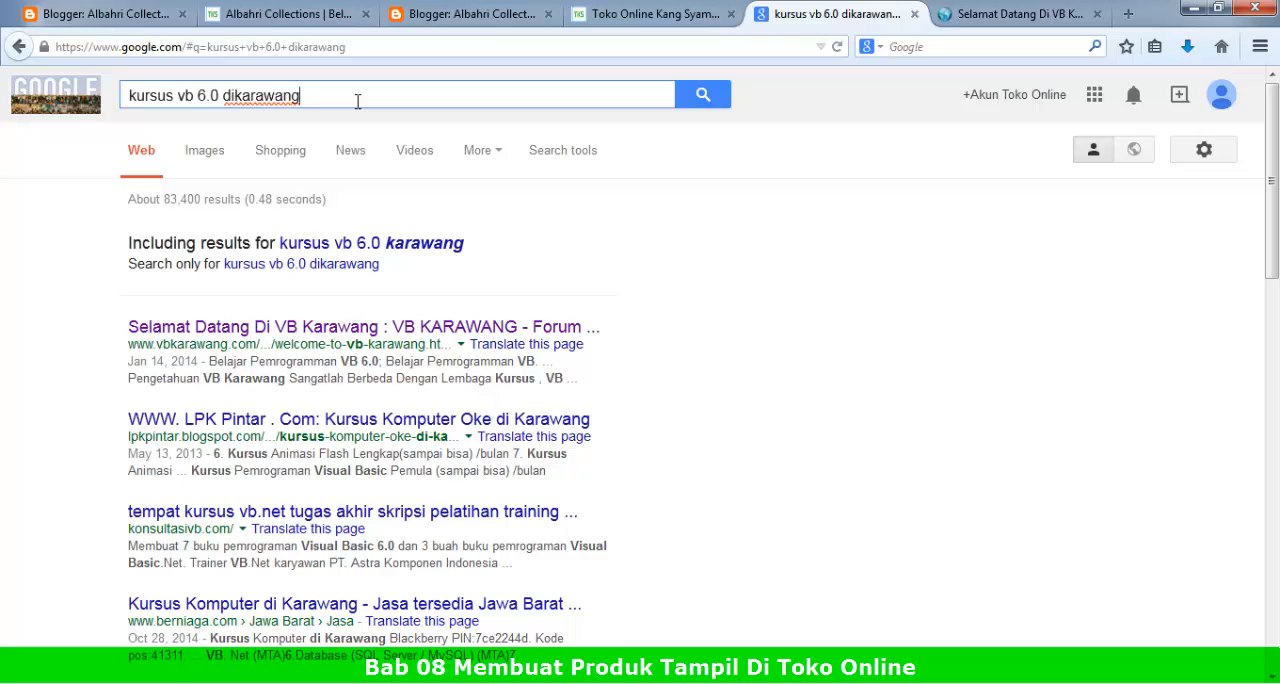
pyautogui.click(612, 14)
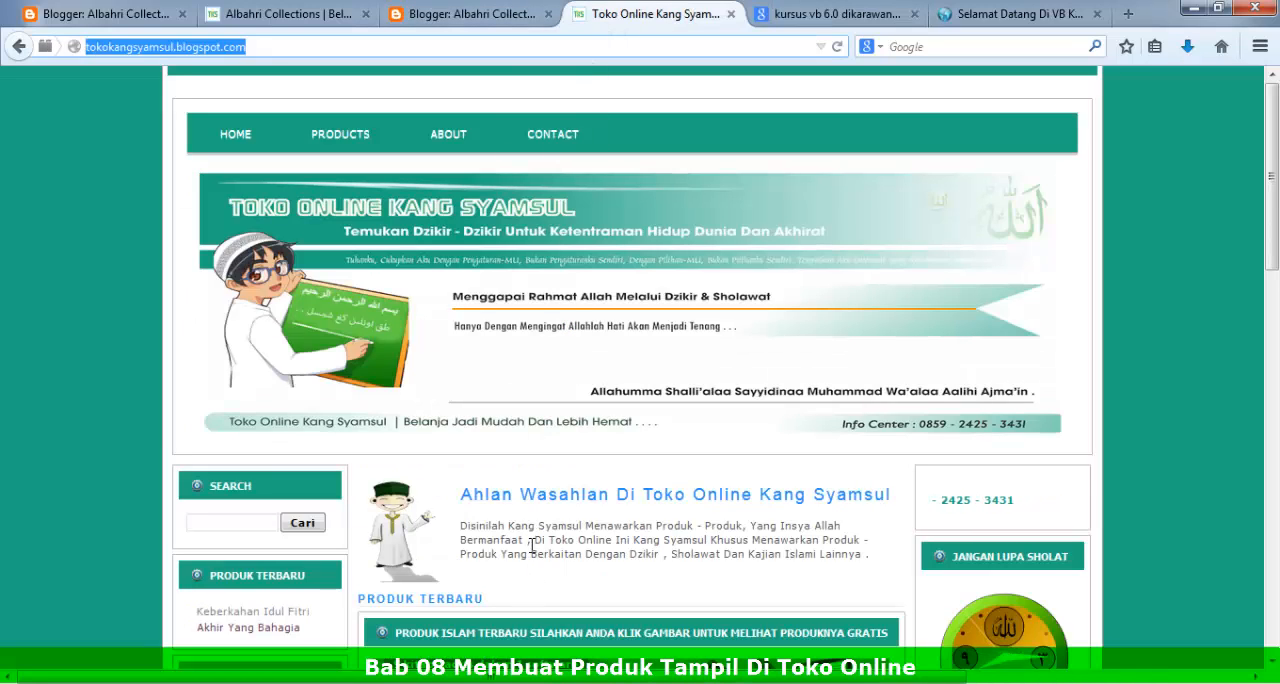